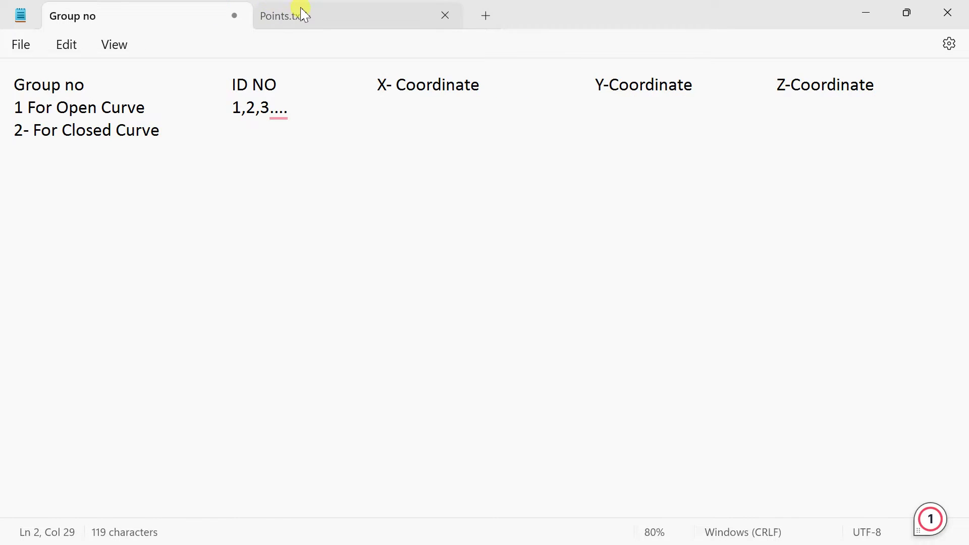
Step: Review the group, ID and X, Y, Z coordinate rows in the Points.txt file
{"action": "left_click", "coordinate": [304, 14]}
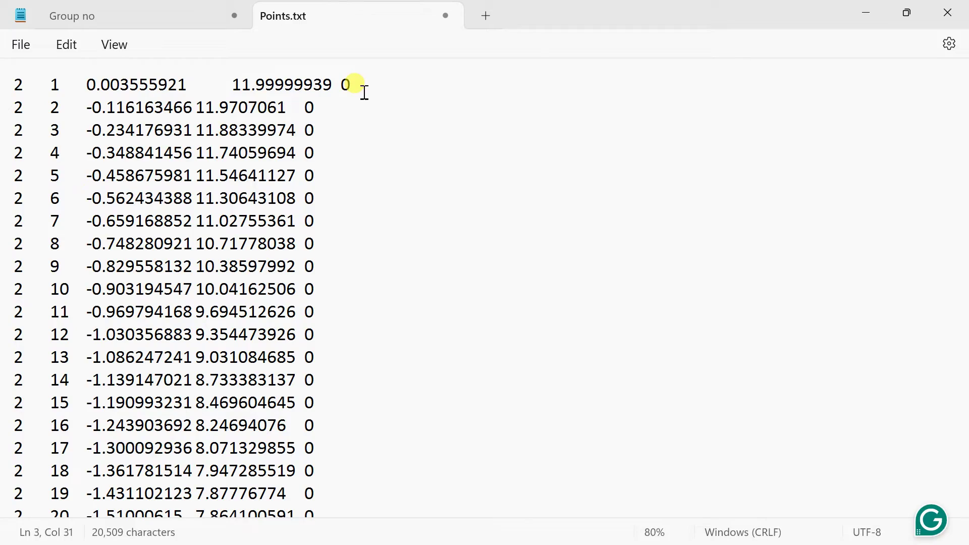
{"action": "scroll", "coordinate": [377, 152], "scroll_direction": "down", "scroll_amount": 20}
{"action": "scroll", "coordinate": [389, 182], "scroll_direction": "down", "scroll_amount": 20}
{"action": "scroll", "coordinate": [395, 191], "scroll_direction": "down", "scroll_amount": 20}
{"action": "scroll", "coordinate": [399, 202], "scroll_direction": "down", "scroll_amount": 20}
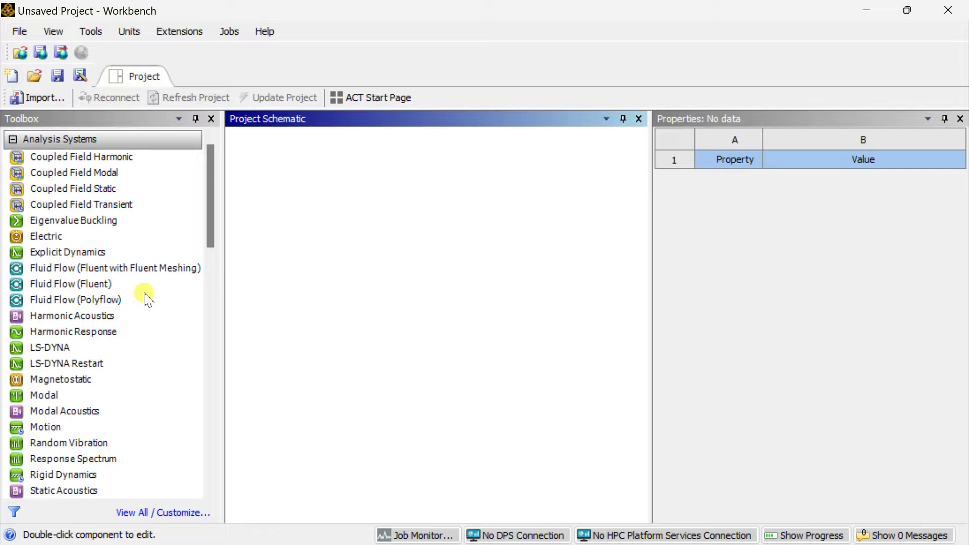
Step: Switch to Ansys Workbench, add a standalone Fluid Flow (Fluent) system and start its geometry in DesignModeler
{"action": "left_click_drag", "start_coordinate": [145, 288], "coordinate": [397, 228]}
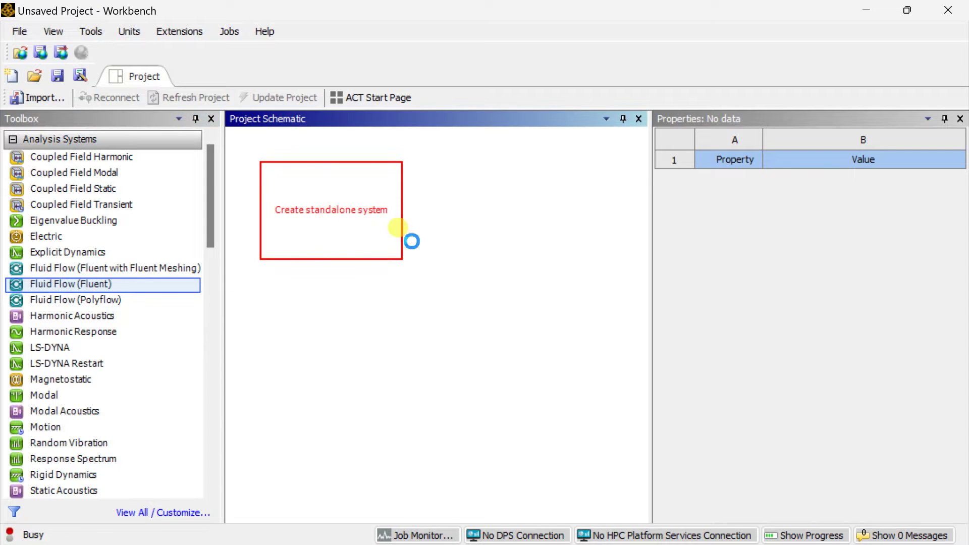
{"action": "left_click", "coordinate": [380, 209]}
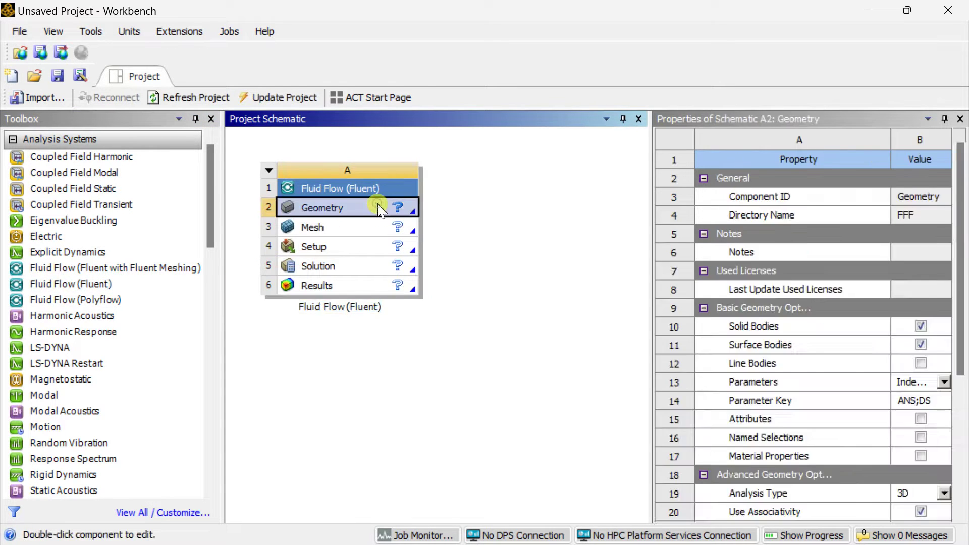
{"action": "right_click", "coordinate": [379, 209]}
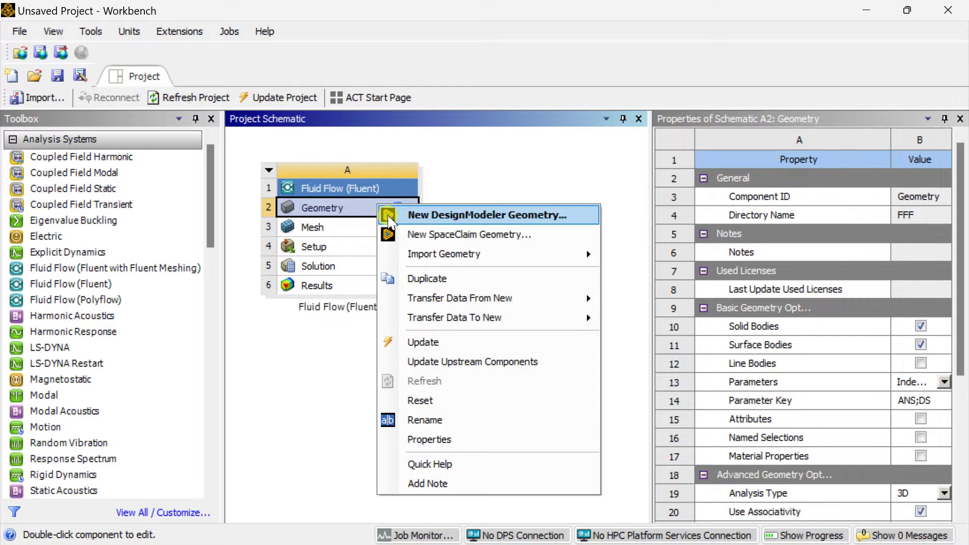
{"action": "left_click", "coordinate": [426, 219]}
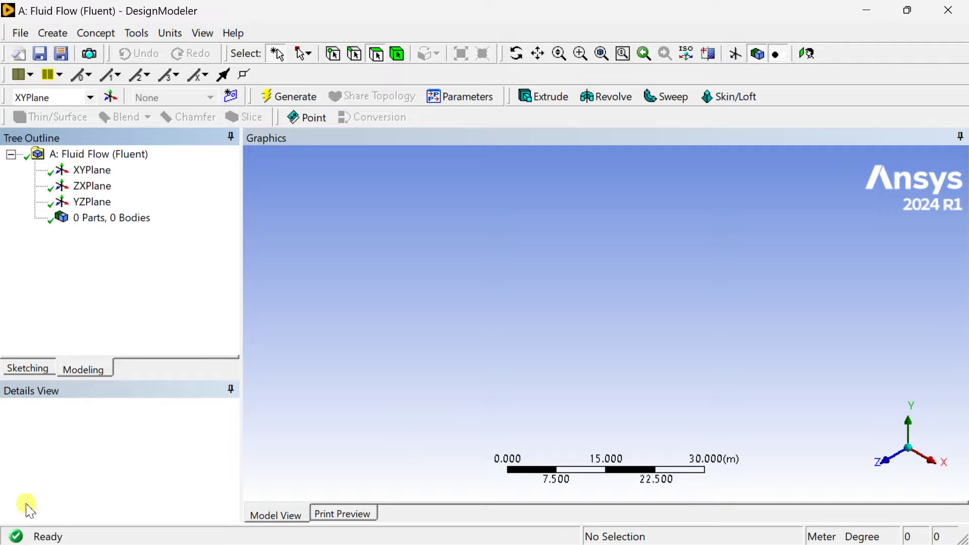
Step: Look straight at the XYPlane and add a new sketch on it
{"action": "left_click", "coordinate": [102, 172]}
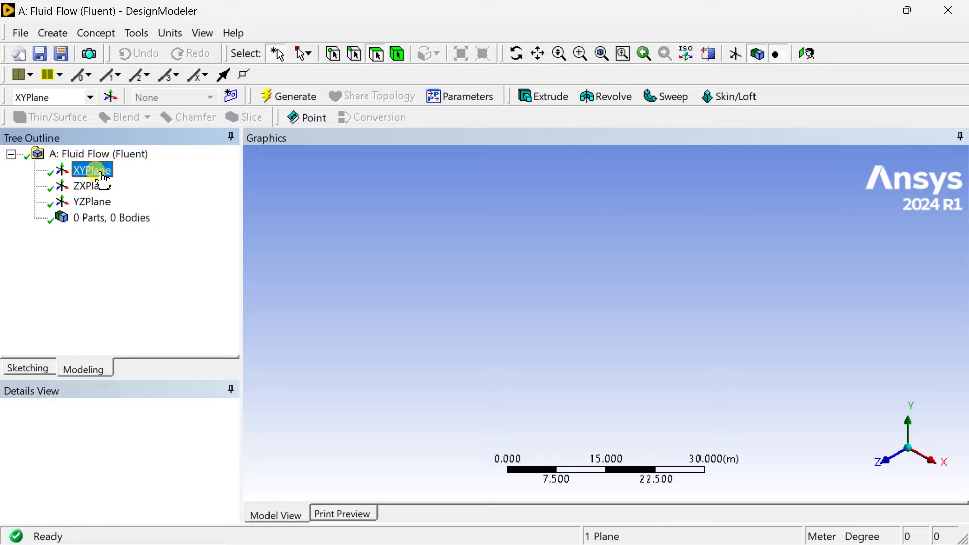
{"action": "left_click", "coordinate": [878, 460]}
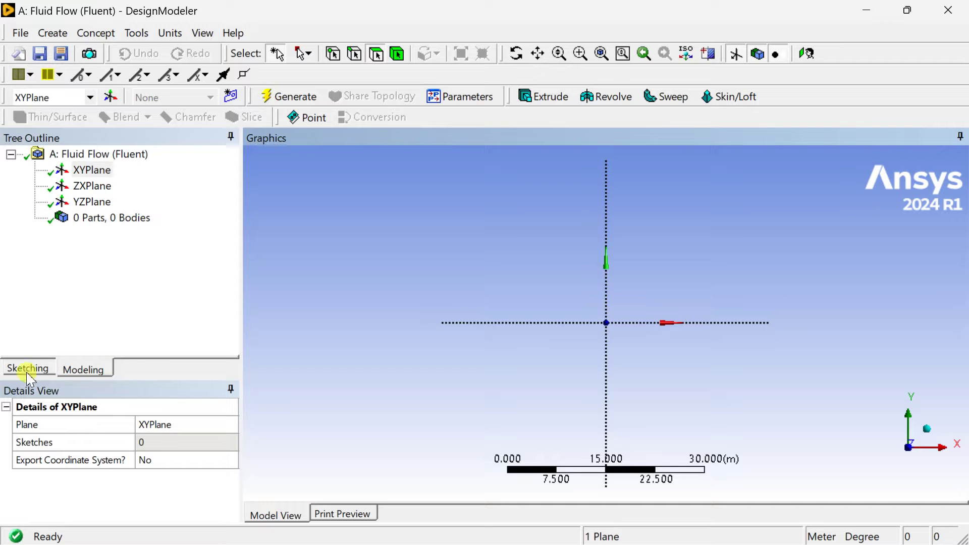
{"action": "left_click", "coordinate": [84, 170]}
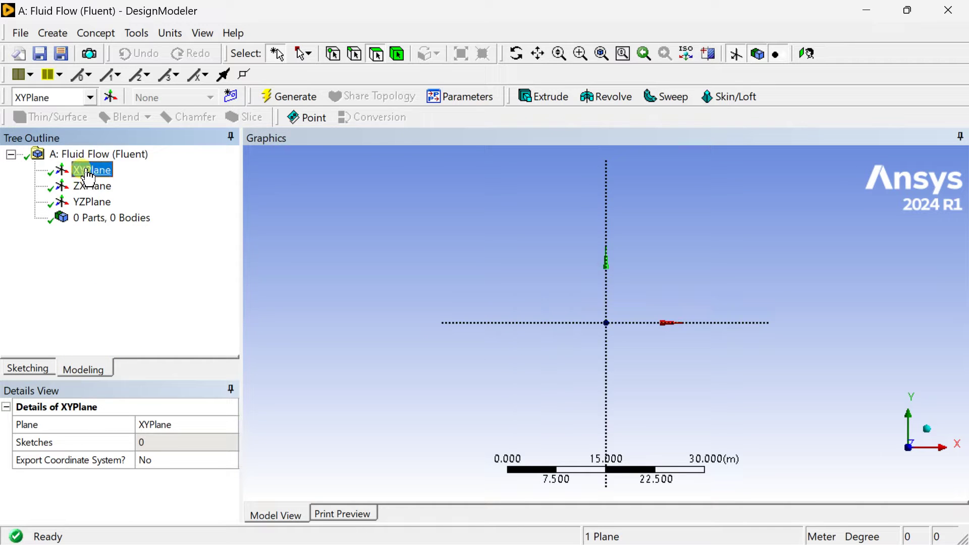
{"action": "left_click", "coordinate": [231, 96]}
Step: Add a 3D curve feature and set its definition to From Coordinates File
{"action": "left_click", "coordinate": [55, 33]}
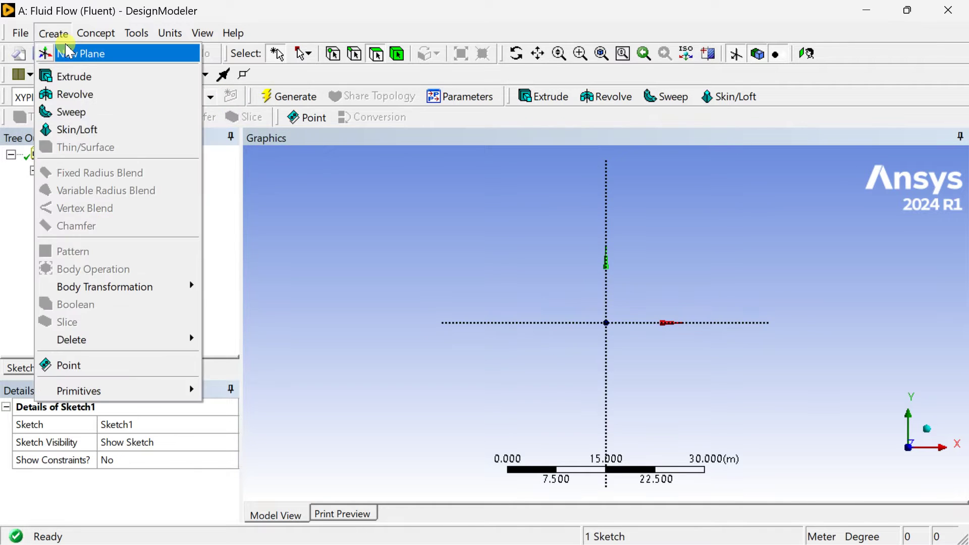
{"action": "left_click", "coordinate": [104, 106]}
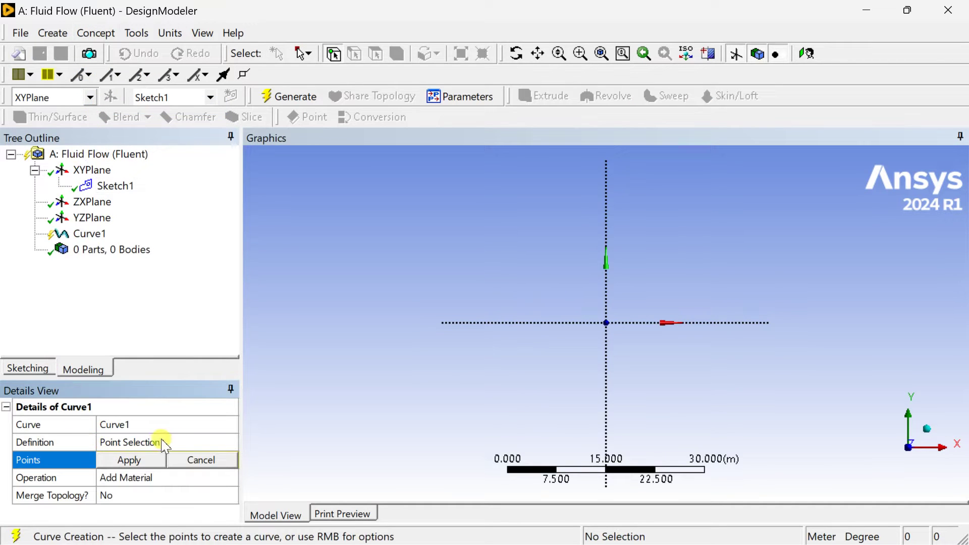
{"action": "left_click", "coordinate": [201, 460]}
{"action": "left_click", "coordinate": [231, 442]}
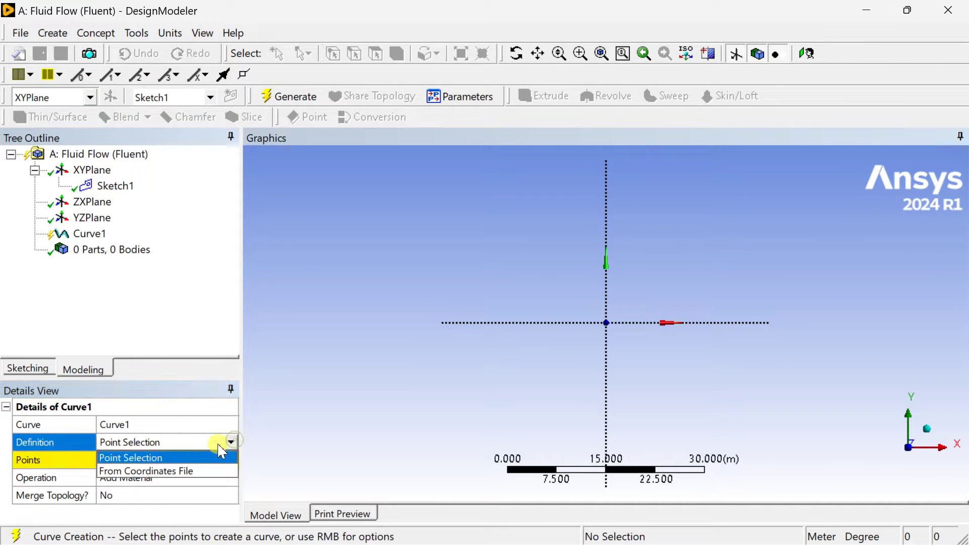
{"action": "left_click", "coordinate": [193, 472]}
Step: Load the Points text file from the SINE WAVE GEAR PROFILE folder as the curve's coordinates file
{"action": "left_click", "coordinate": [178, 464]}
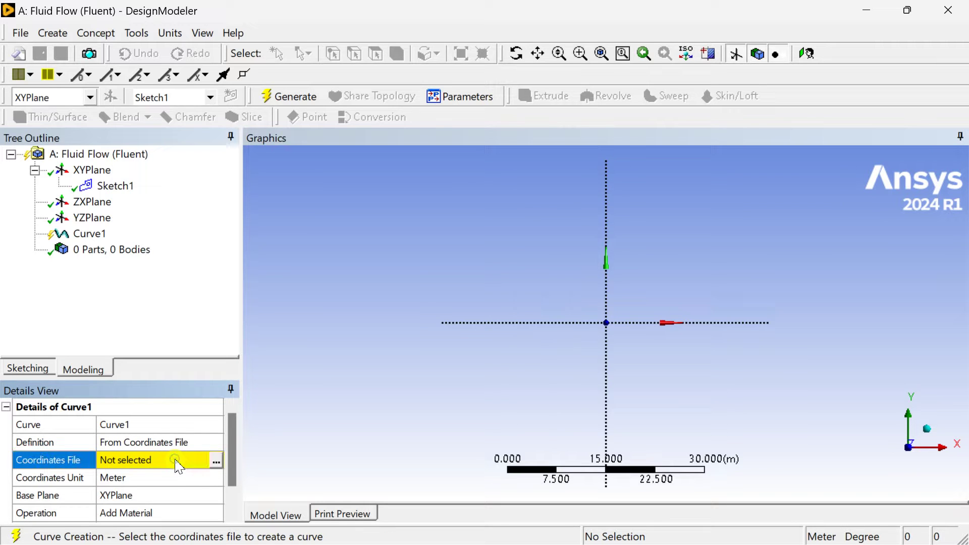
{"action": "left_click", "coordinate": [217, 463]}
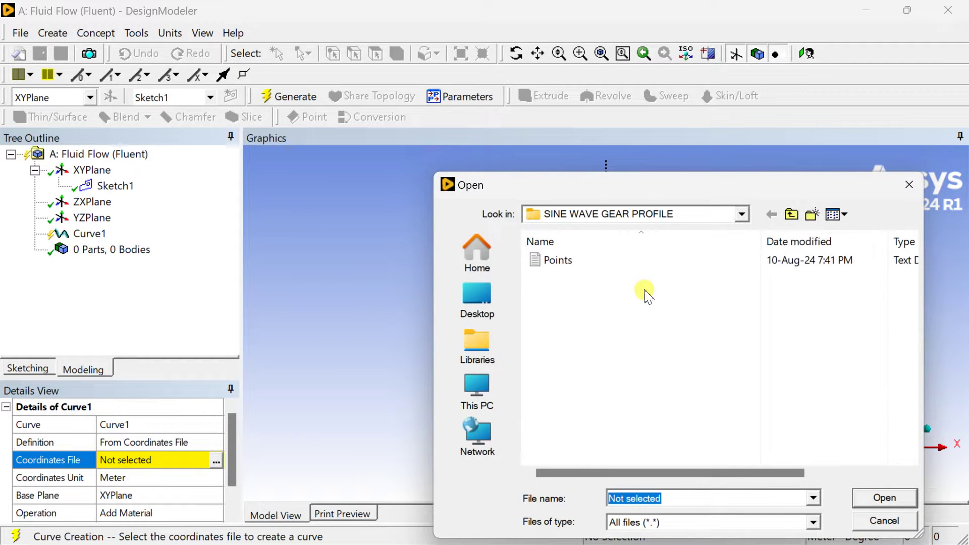
{"action": "left_click", "coordinate": [600, 260]}
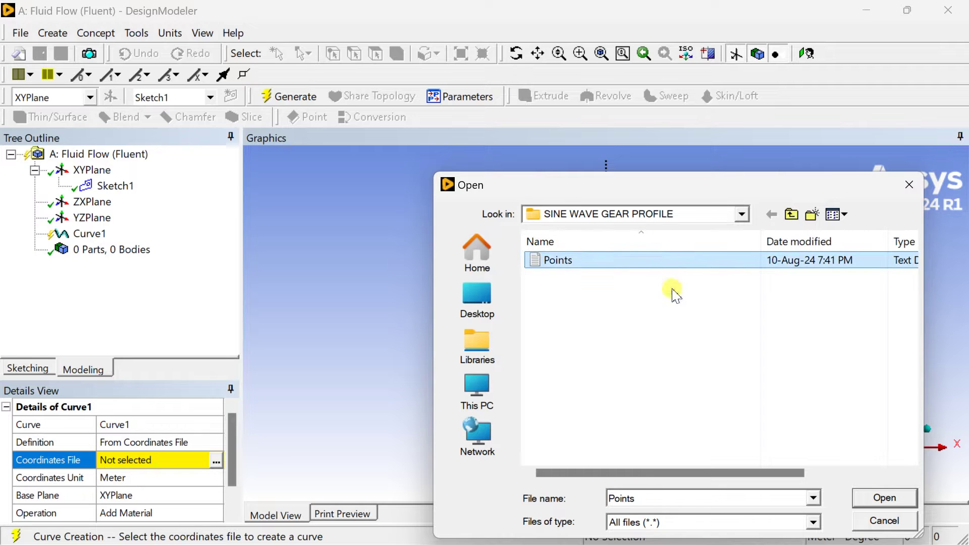
{"action": "left_click_drag", "start_coordinate": [773, 473], "coordinate": [875, 465]}
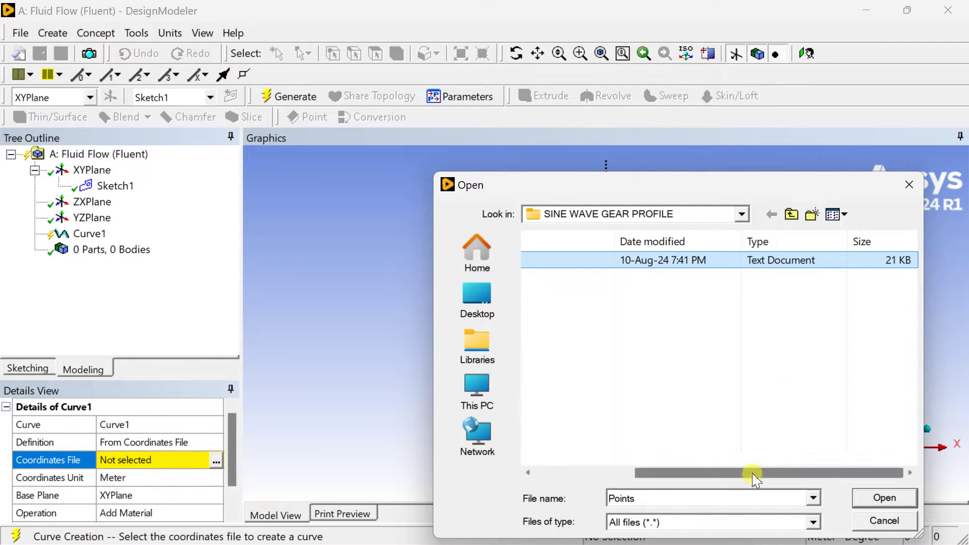
{"action": "left_click_drag", "start_coordinate": [753, 473], "coordinate": [561, 477]}
{"action": "left_click", "coordinate": [899, 500]}
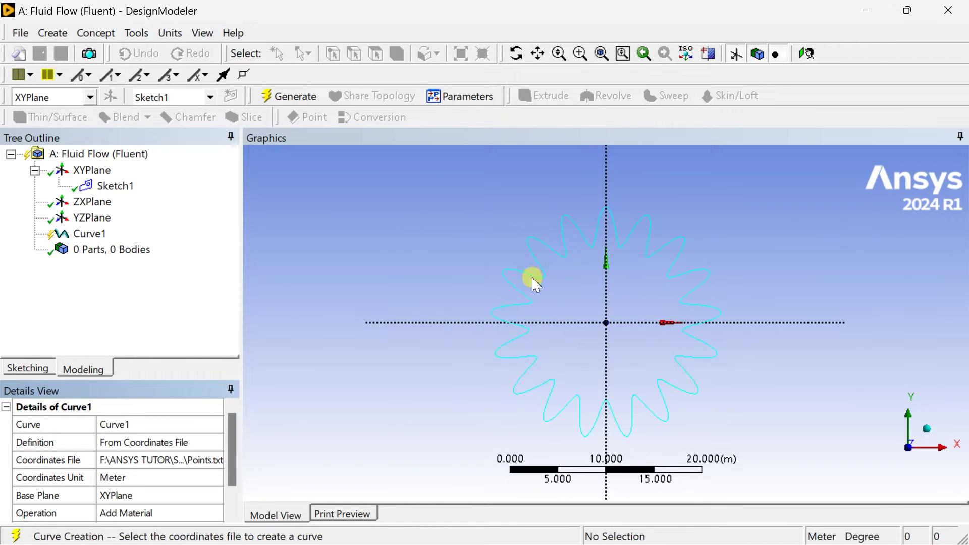
Step: Set the curve's coordinates unit to Millimeter and generate the curve
{"action": "left_click", "coordinate": [168, 478]}
{"action": "left_click", "coordinate": [217, 478]}
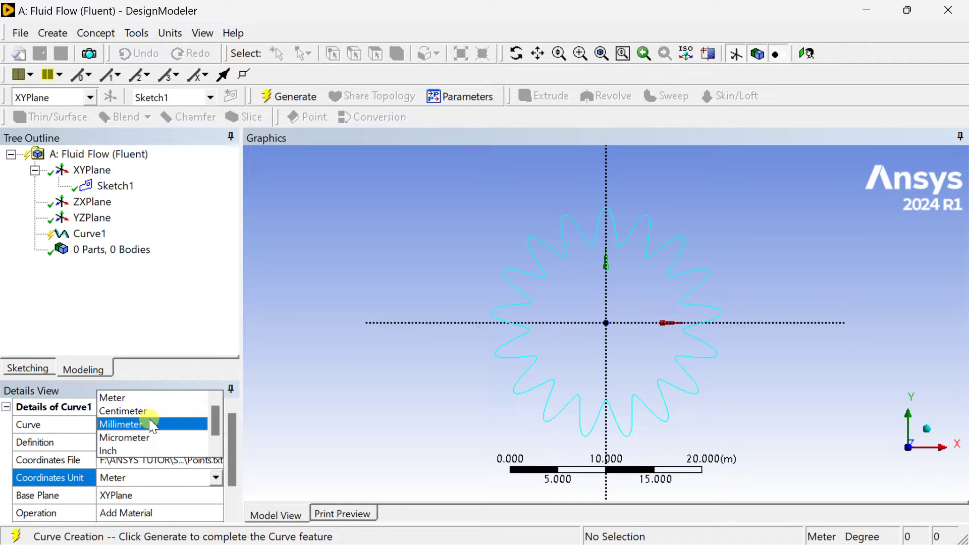
{"action": "left_click", "coordinate": [126, 424]}
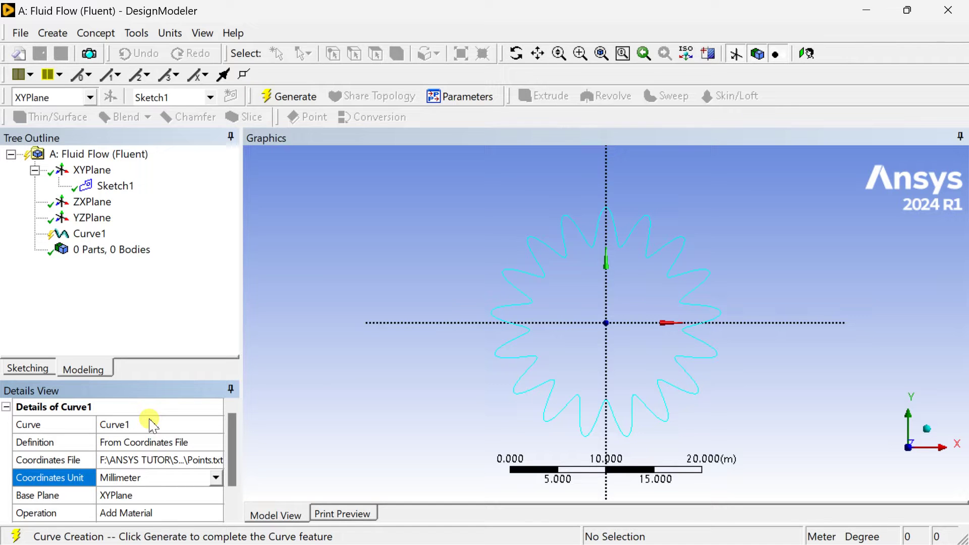
{"action": "left_click", "coordinate": [292, 97]}
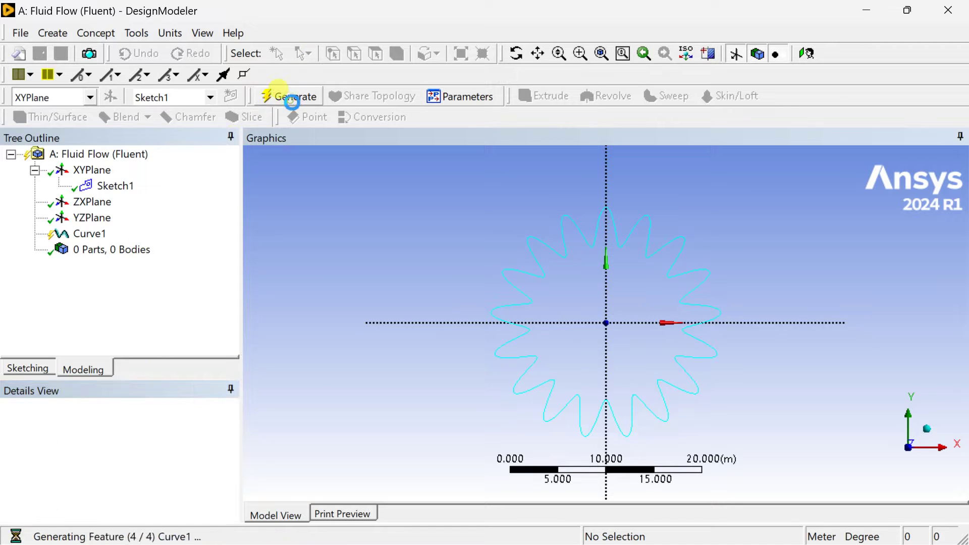
Step: Select the generated line body and fit the gear profile in the view to inspect it
{"action": "left_click", "coordinate": [84, 235]}
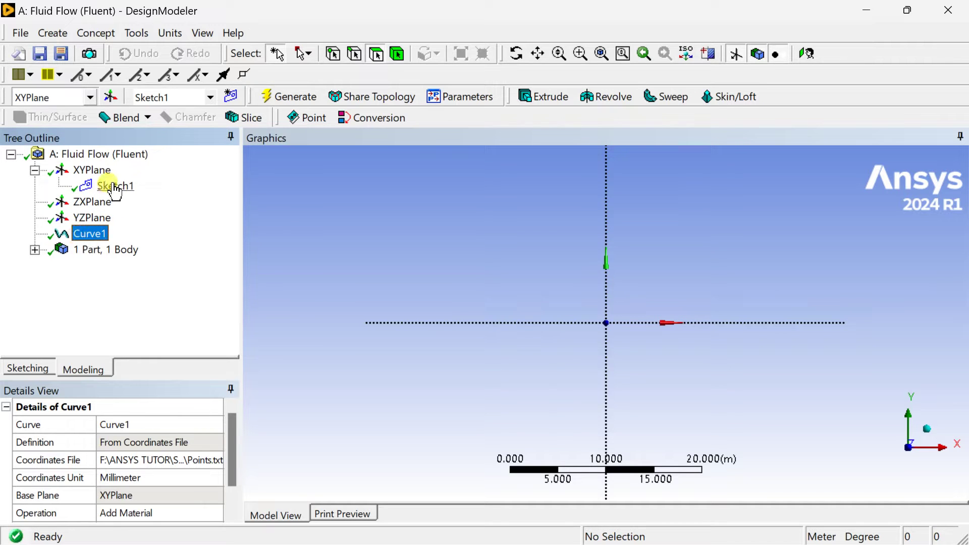
{"action": "left_click", "coordinate": [34, 250]}
{"action": "left_click", "coordinate": [113, 273]}
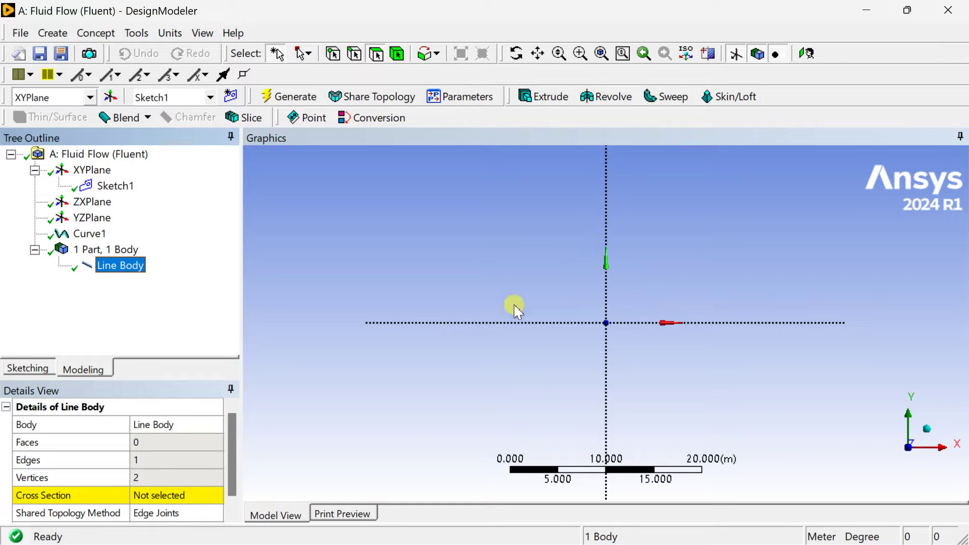
{"action": "scroll", "coordinate": [625, 298], "scroll_direction": "down", "scroll_amount": 2}
{"action": "scroll", "coordinate": [624, 298], "scroll_direction": "up", "scroll_amount": 5}
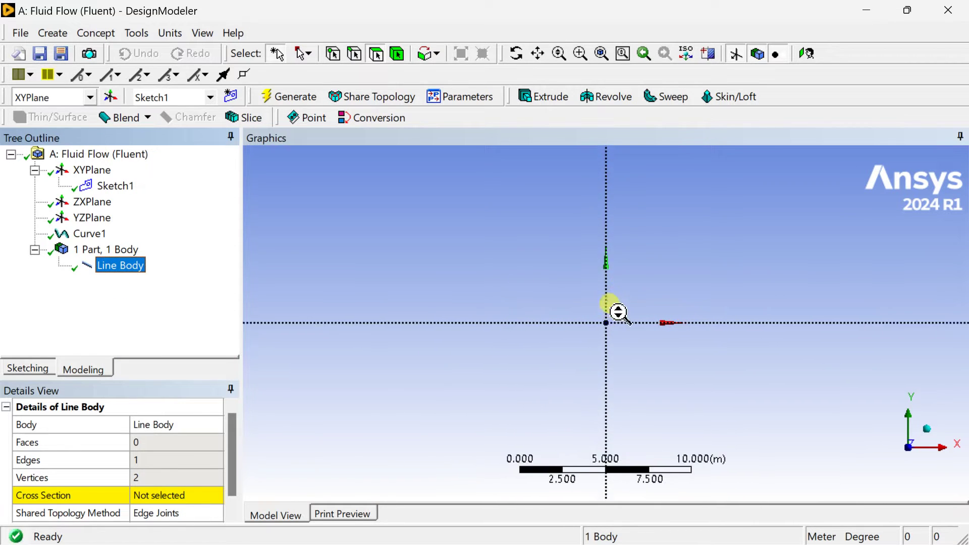
{"action": "left_click", "coordinate": [601, 53]}
{"action": "scroll", "coordinate": [570, 238], "scroll_direction": "down", "scroll_amount": 1}
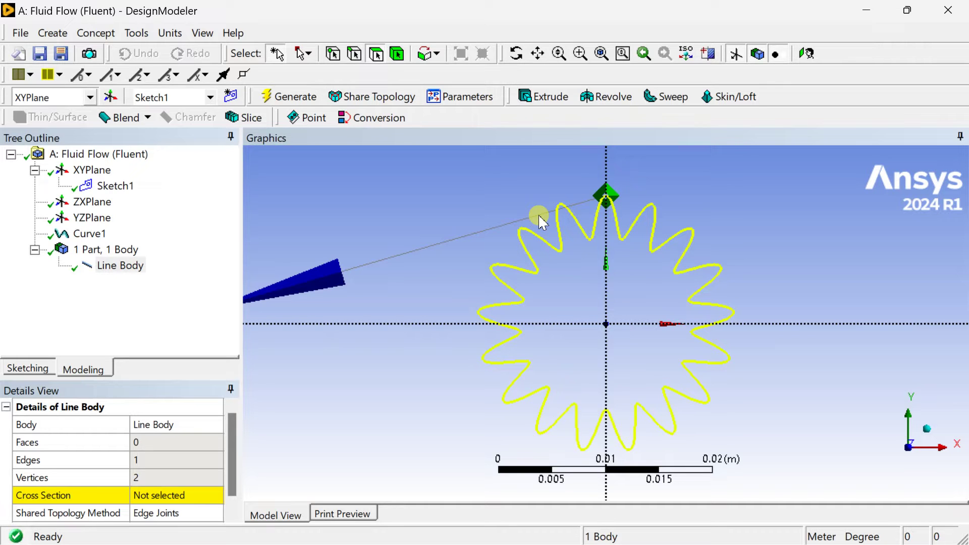
Step: Draw a circle about 29.3 mm in diameter in Sketch1, centred on the origin and enclosing the gear profile
{"action": "left_click", "coordinate": [108, 188]}
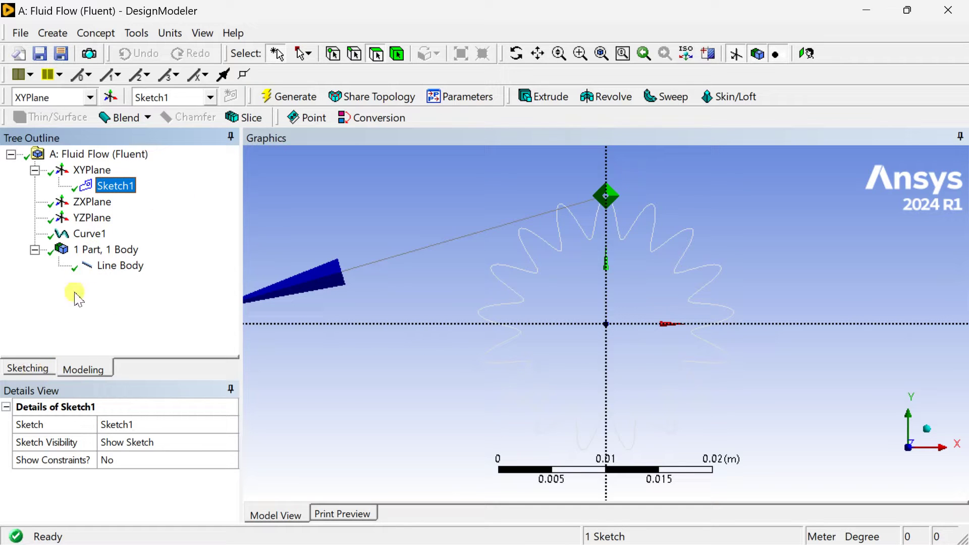
{"action": "left_click", "coordinate": [28, 370]}
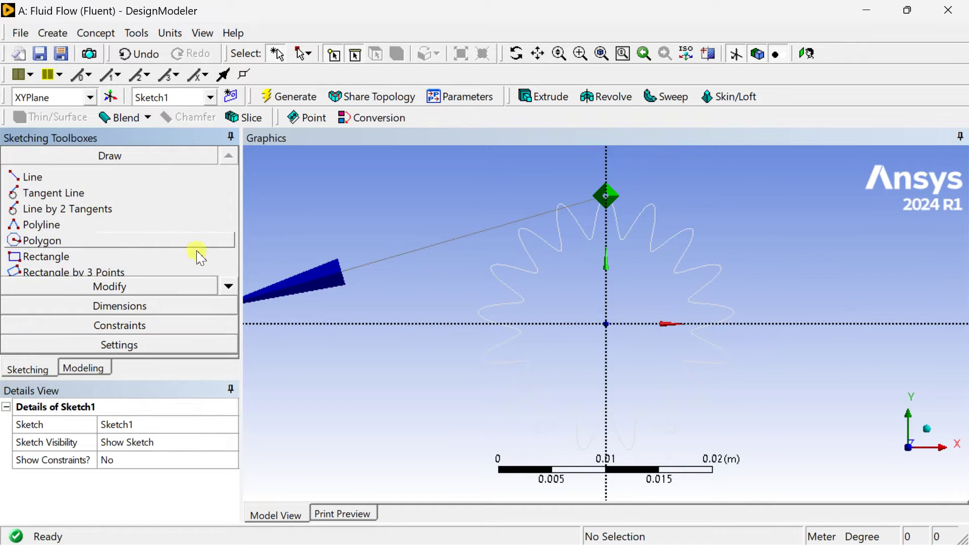
{"action": "left_click", "coordinate": [230, 286]}
{"action": "left_click", "coordinate": [229, 286]}
{"action": "left_click", "coordinate": [230, 286]}
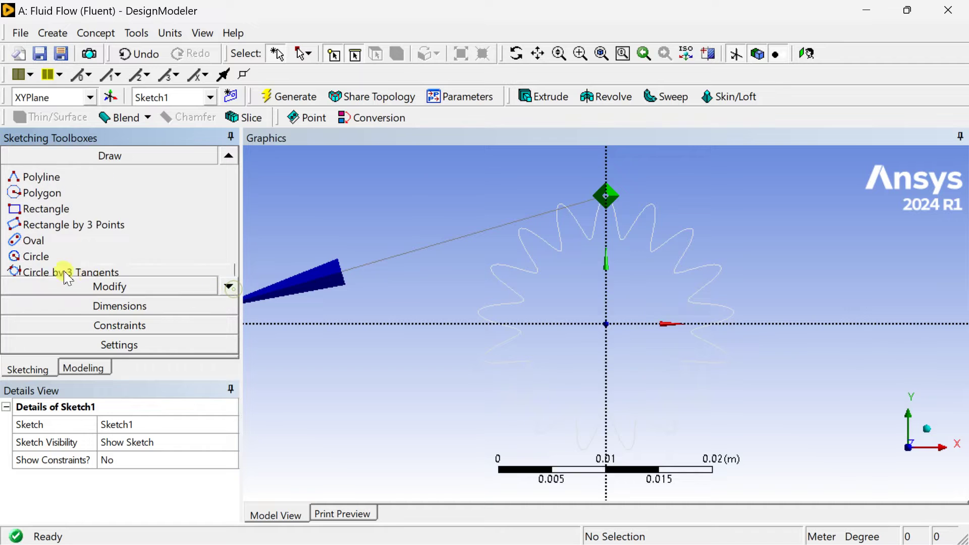
{"action": "left_click", "coordinate": [37, 256]}
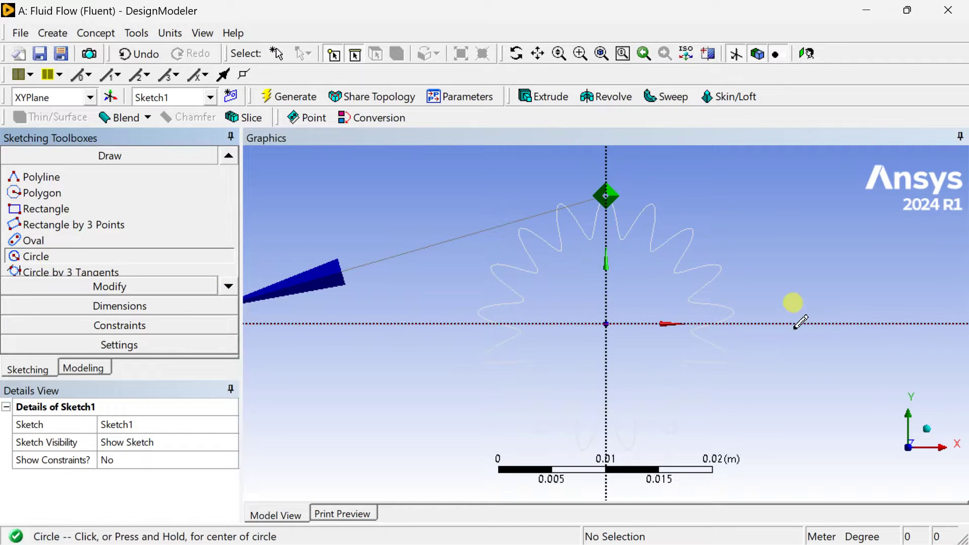
{"action": "left_click", "coordinate": [607, 324]}
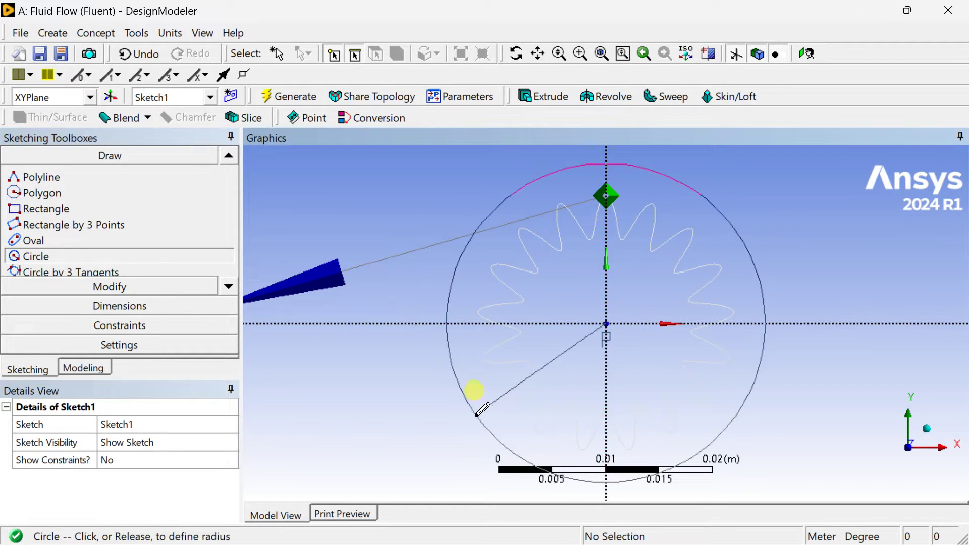
{"action": "left_click", "coordinate": [476, 411]}
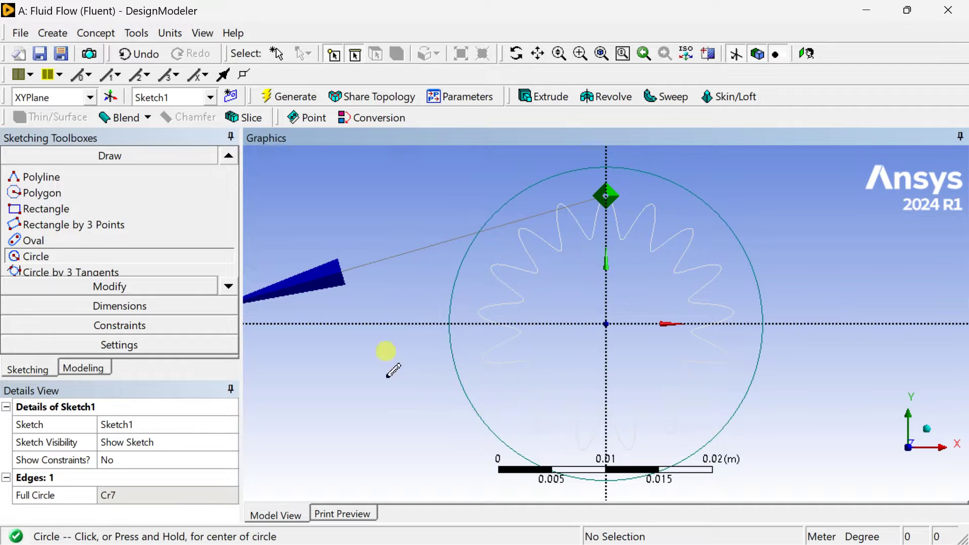
Step: Dimension the diameter of the circle around the gear profile
{"action": "left_click", "coordinate": [162, 306]}
{"action": "left_click", "coordinate": [451, 255]}
{"action": "left_click", "coordinate": [419, 190]}
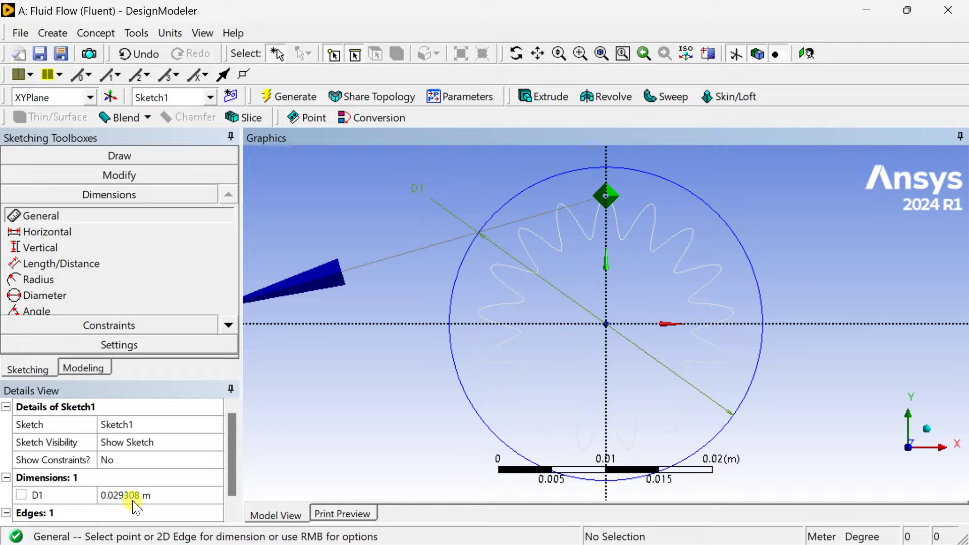
Step: Switch the model units to Millimeter and set the diameter of the circle around the gear profile to 24 mm
{"action": "left_click", "coordinate": [171, 32]}
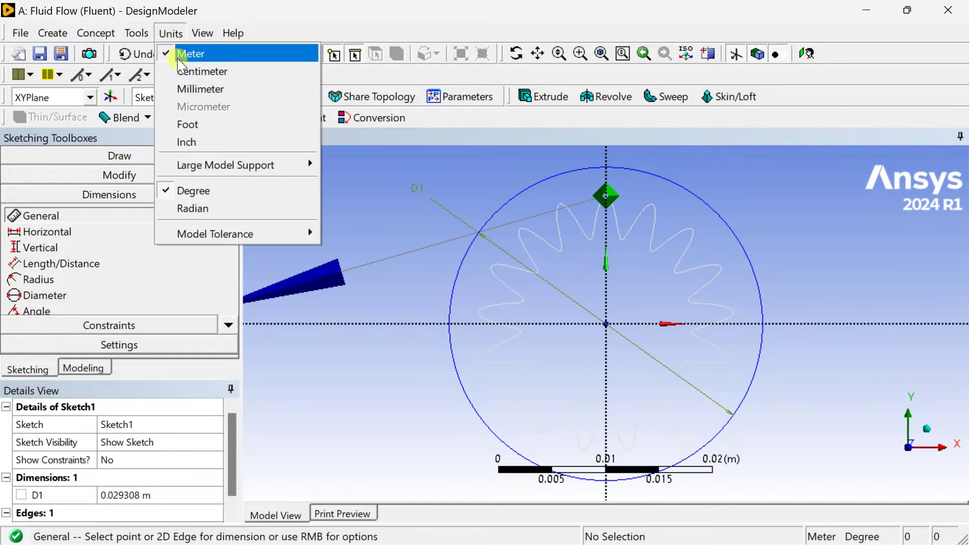
{"action": "key", "text": "Escape"}
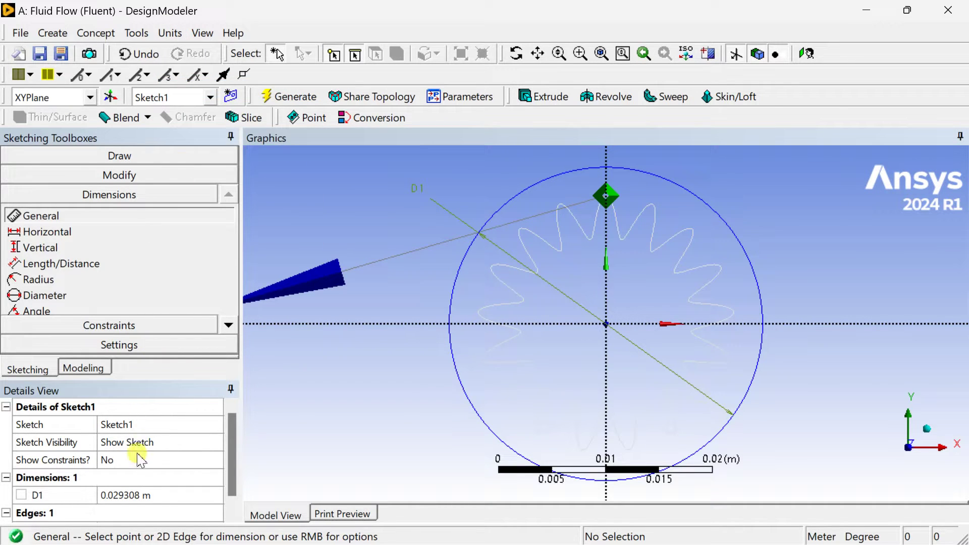
{"action": "left_click", "coordinate": [147, 493]}
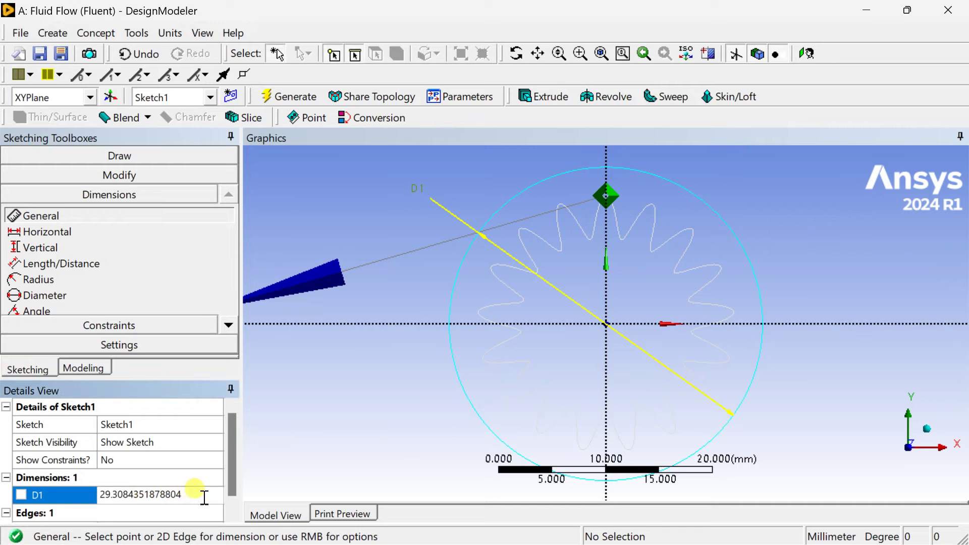
{"action": "left_click_drag", "start_coordinate": [204, 497], "coordinate": [71, 469]}
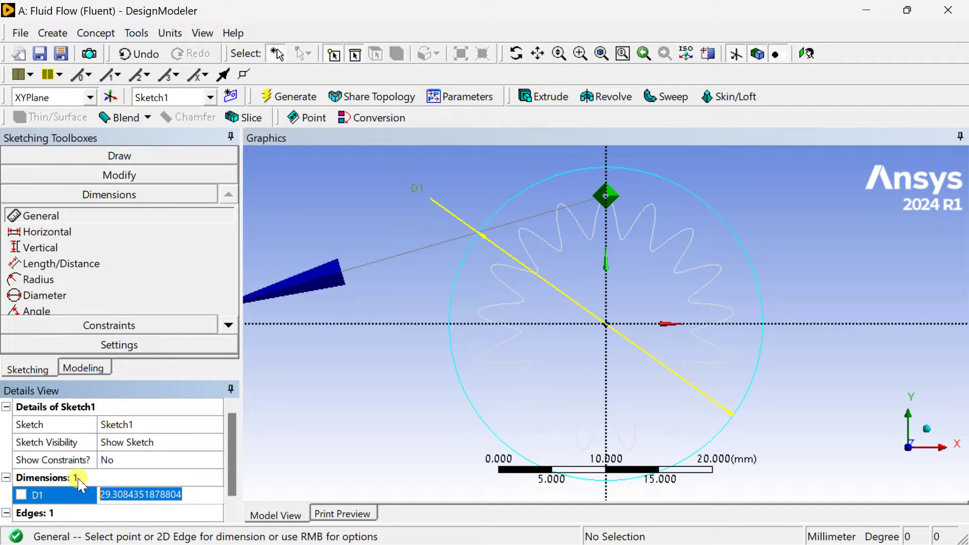
{"action": "type", "text": "24"}
{"action": "key", "text": "Return"}
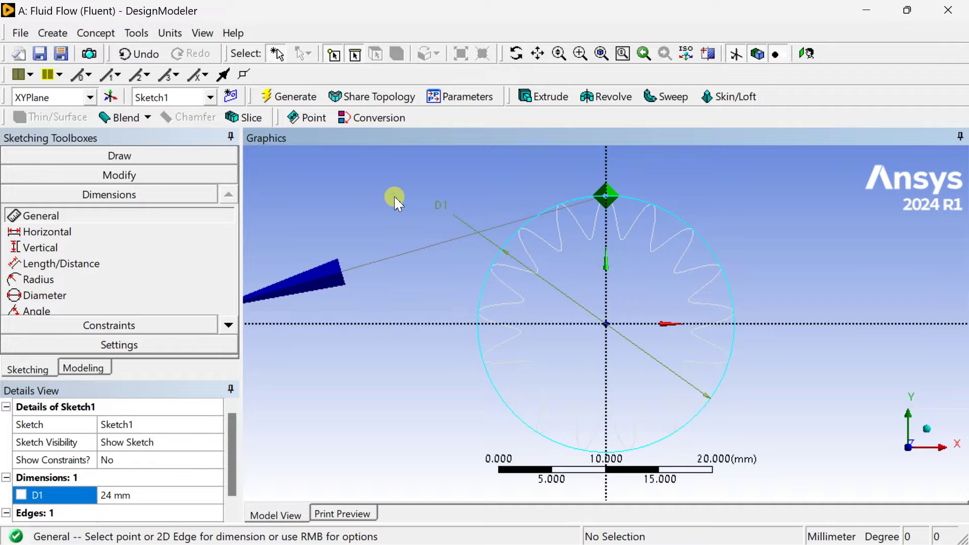
{"action": "left_click", "coordinate": [291, 97]}
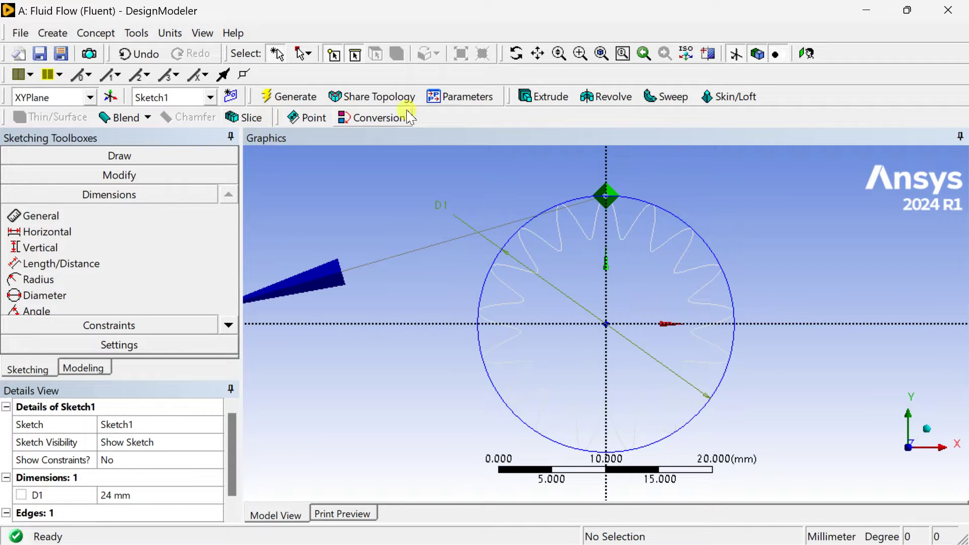
Step: Extrude Sketch1 to a fixed depth of 30 mm with Add Material in the normal direction and generate the solid
{"action": "left_click", "coordinate": [548, 97]}
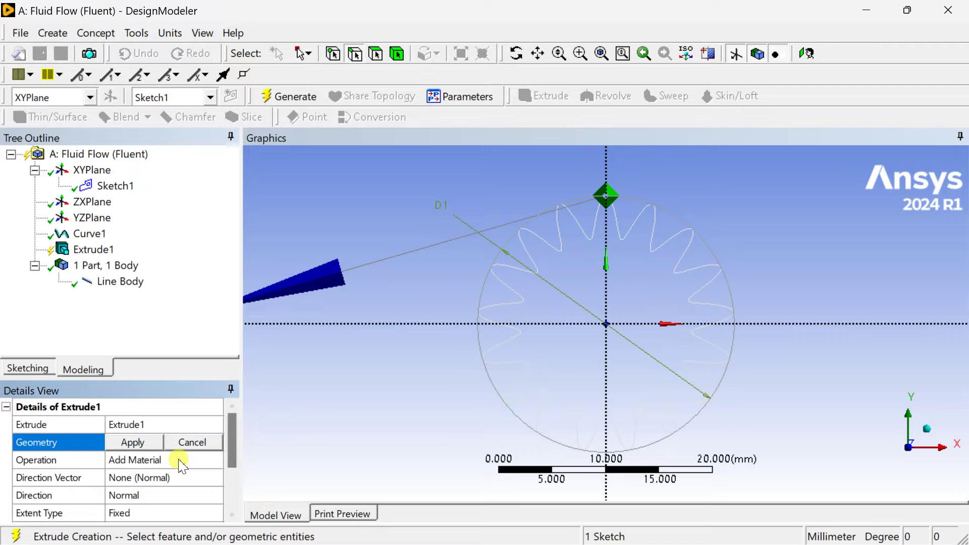
{"action": "left_click", "coordinate": [130, 442]}
{"action": "left_click", "coordinate": [129, 443]}
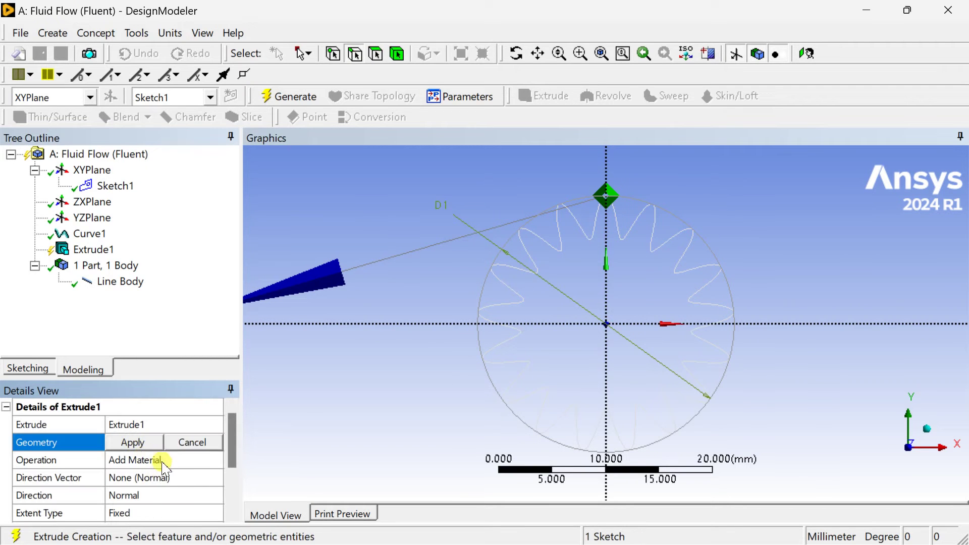
{"action": "left_click", "coordinate": [144, 442]}
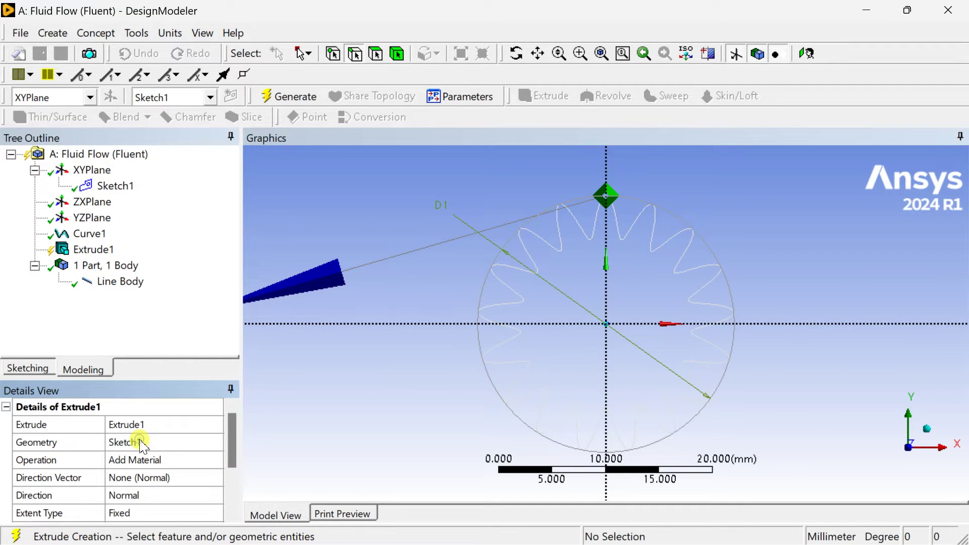
{"action": "scroll", "coordinate": [236, 459], "scroll_direction": "down", "scroll_amount": 1}
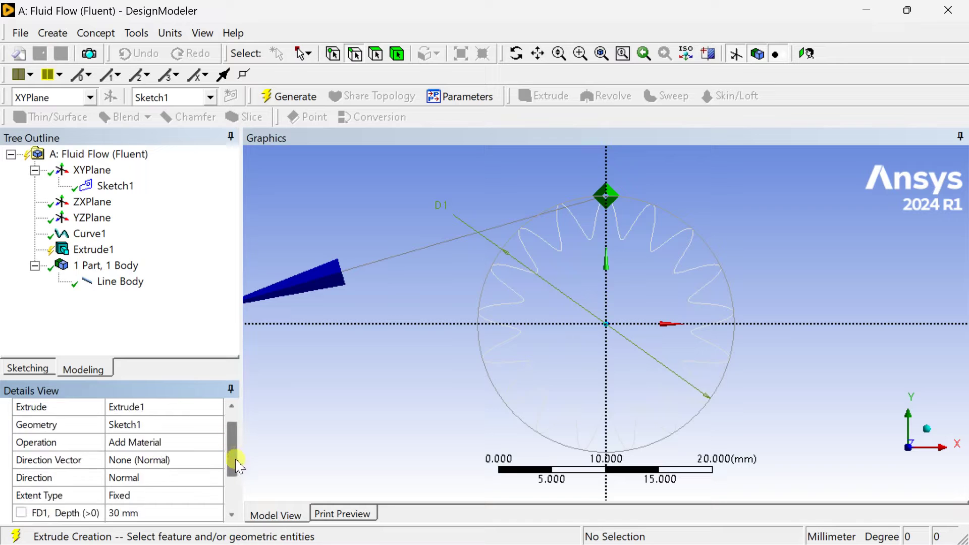
{"action": "scroll", "coordinate": [237, 464], "scroll_direction": "down", "scroll_amount": 1}
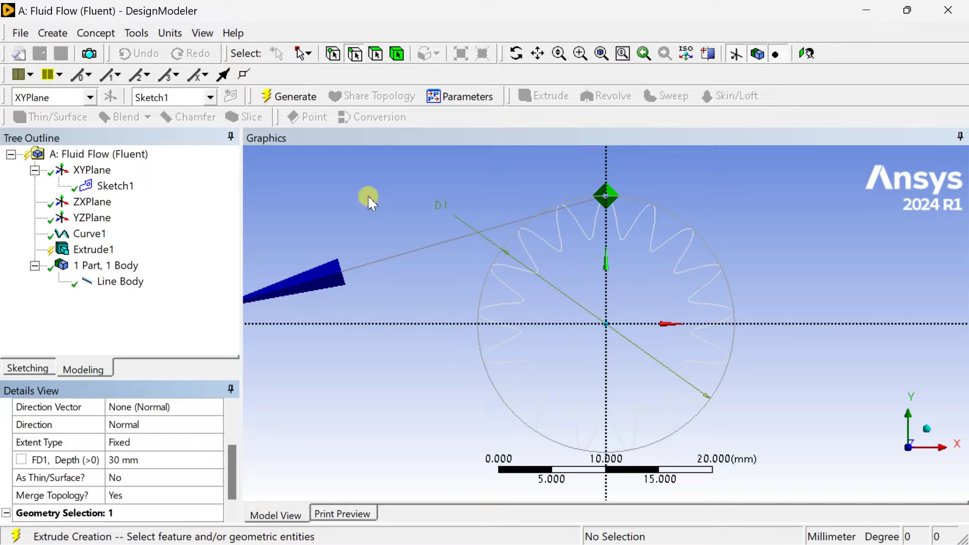
{"action": "left_click", "coordinate": [263, 96]}
{"action": "mouse_move", "coordinate": [433, 328]}
{"action": "middle_mouse_down"}
{"action": "mouse_move", "coordinate": [588, 350]}
{"action": "mouse_move", "coordinate": [759, 338]}
{"action": "mouse_move", "coordinate": [783, 327]}
{"action": "mouse_move", "coordinate": [768, 346]}
{"action": "middle_mouse_up"}
{"action": "scroll", "coordinate": [126, 495], "scroll_direction": "down", "scroll_amount": 2}
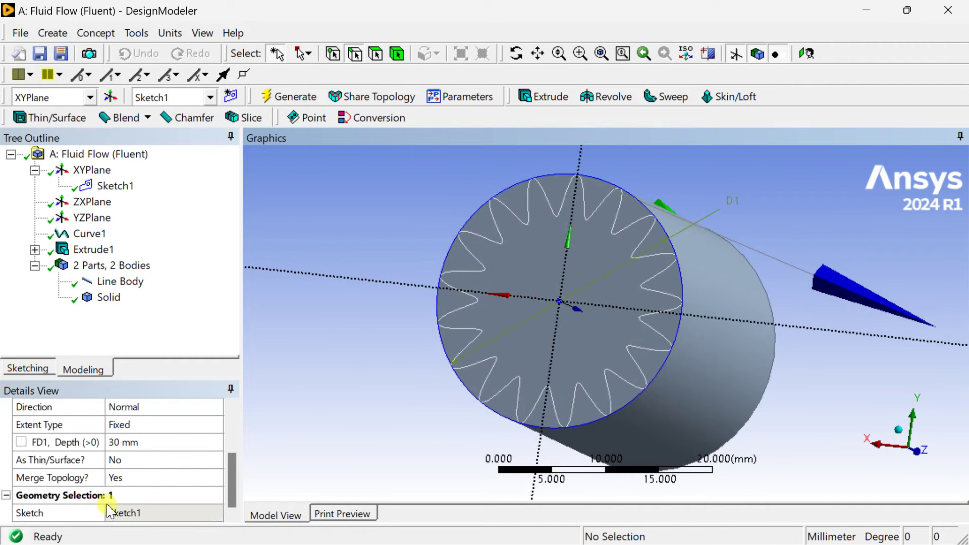
Step: Set the depth of the extruded cylinder to 10 mm and regenerate it
{"action": "left_click", "coordinate": [150, 443]}
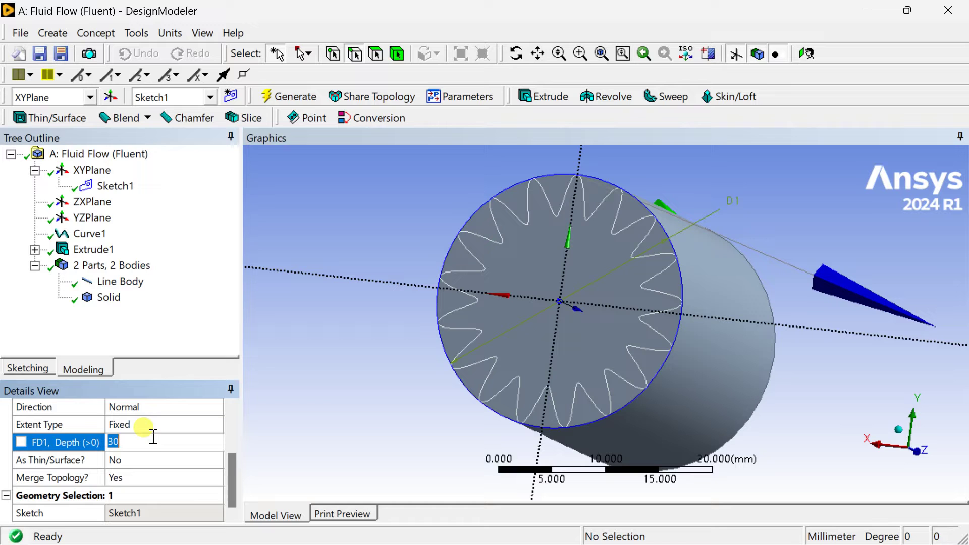
{"action": "left_click", "coordinate": [303, 96]}
{"action": "middle_click_drag", "start_coordinate": [677, 376], "coordinate": [299, 439]}
{"action": "scroll", "coordinate": [174, 472], "scroll_direction": "down", "scroll_amount": 1}
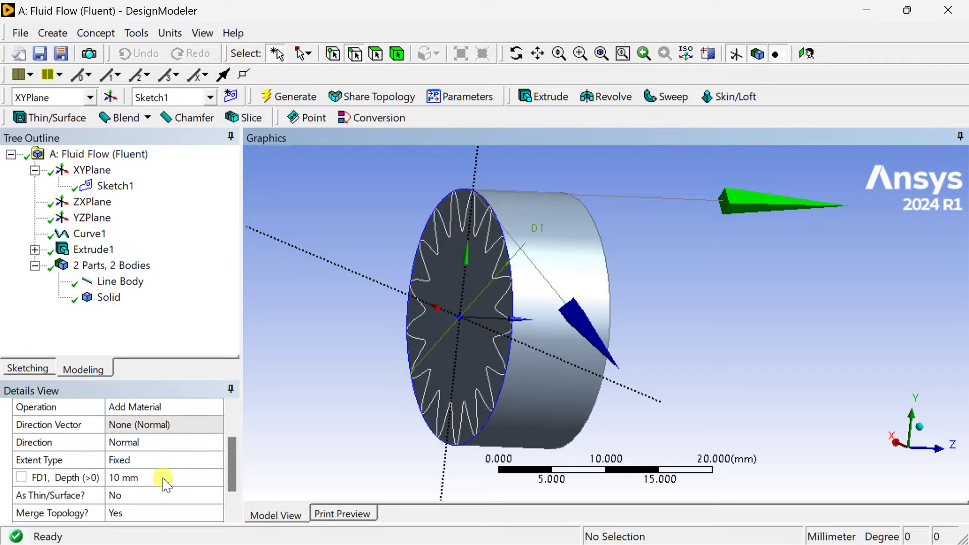
{"action": "middle_click_drag", "start_coordinate": [402, 303], "coordinate": [437, 337]}
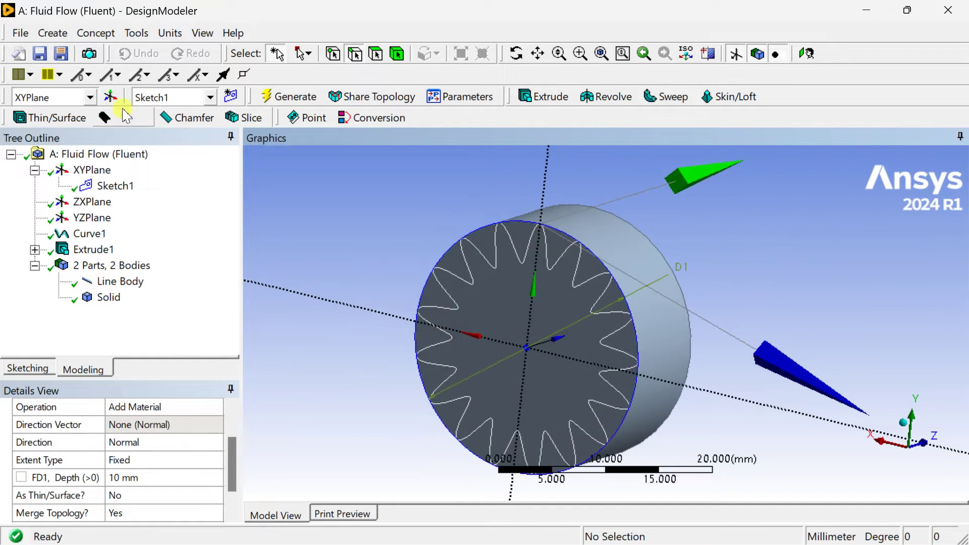
Step: Create an Edges On Face projection with the gear profile curve as the edge and the cylinder's front face as the target
{"action": "left_click", "coordinate": [54, 32]}
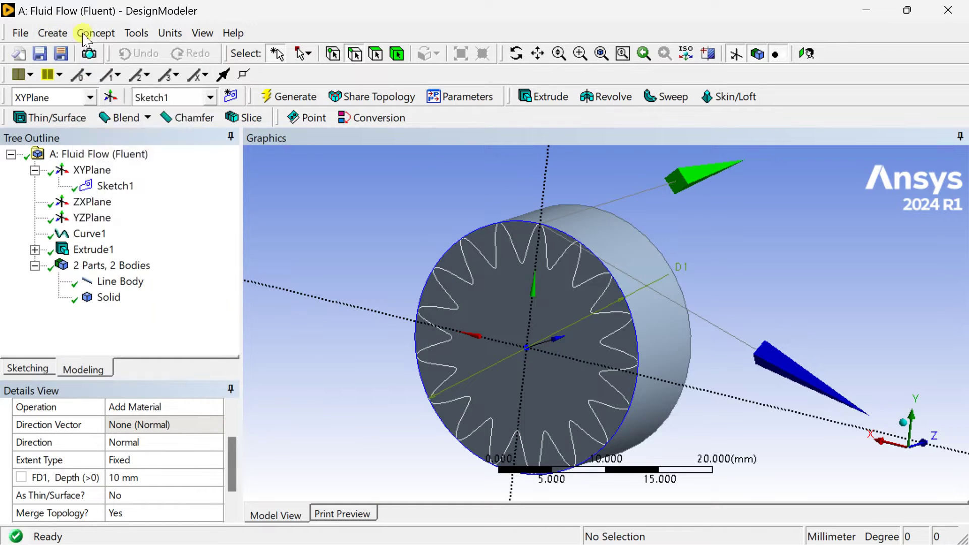
{"action": "left_click", "coordinate": [90, 33]}
{"action": "left_click", "coordinate": [136, 33]}
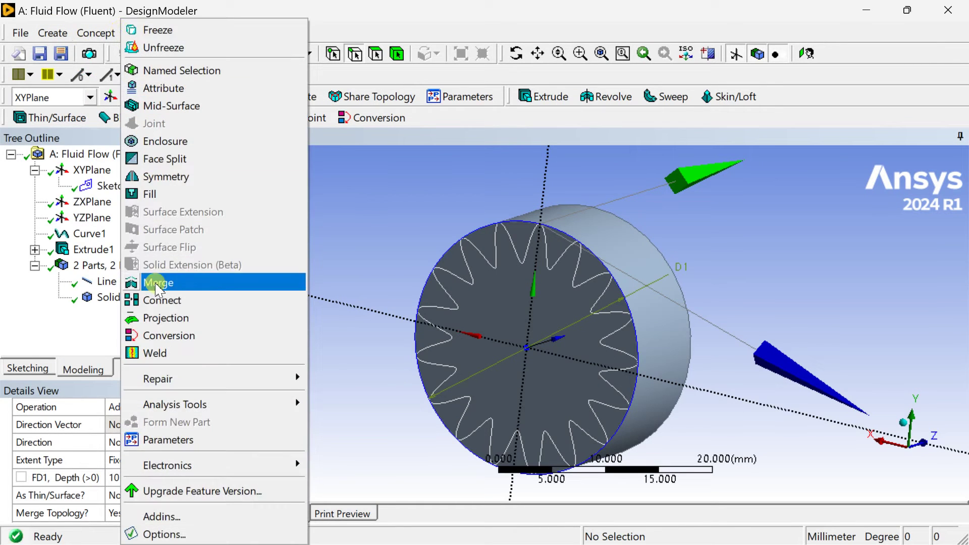
{"action": "left_click", "coordinate": [157, 318]}
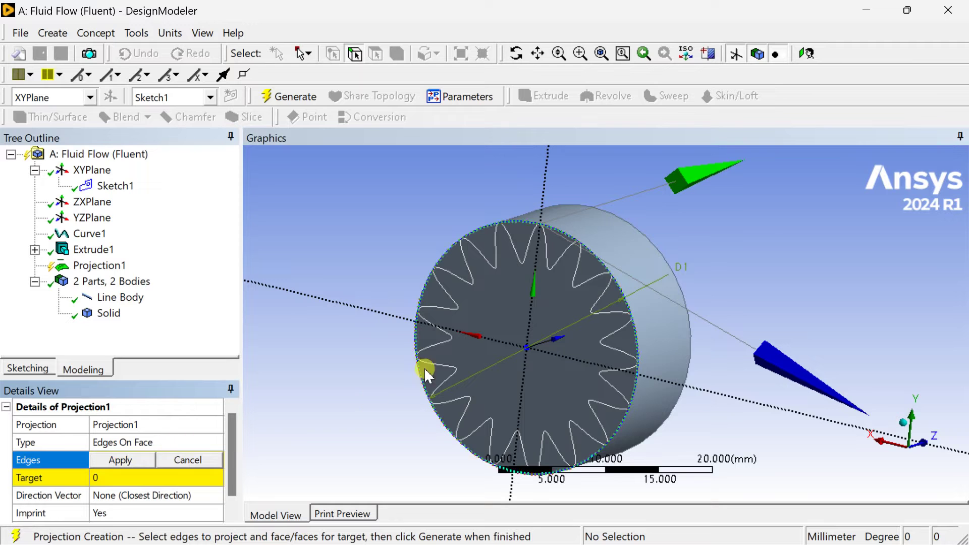
{"action": "left_click", "coordinate": [455, 307]}
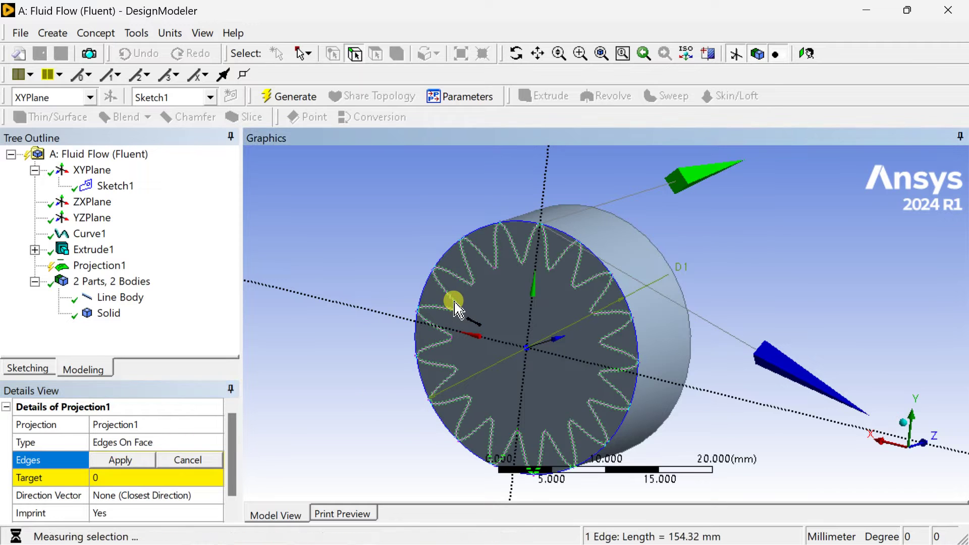
{"action": "left_click", "coordinate": [128, 461]}
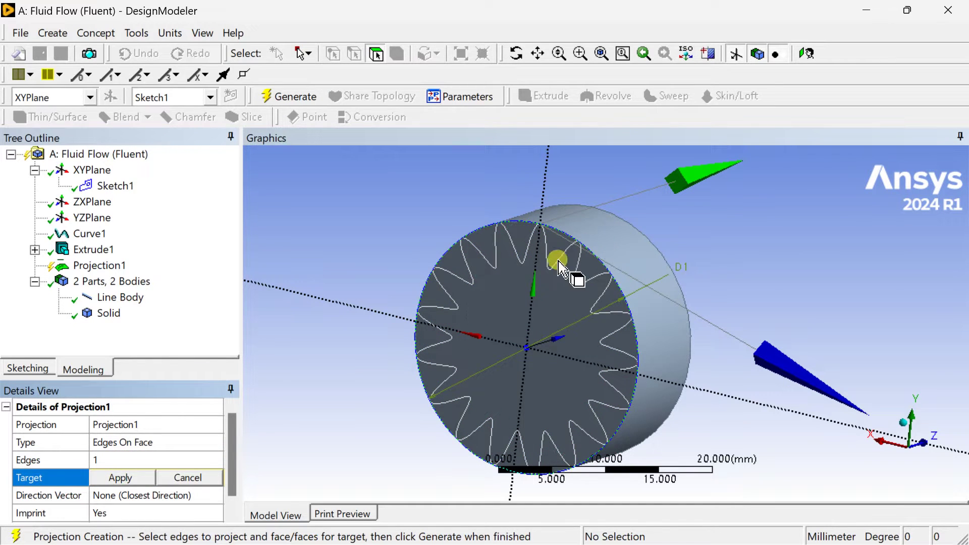
{"action": "left_click", "coordinate": [535, 283]}
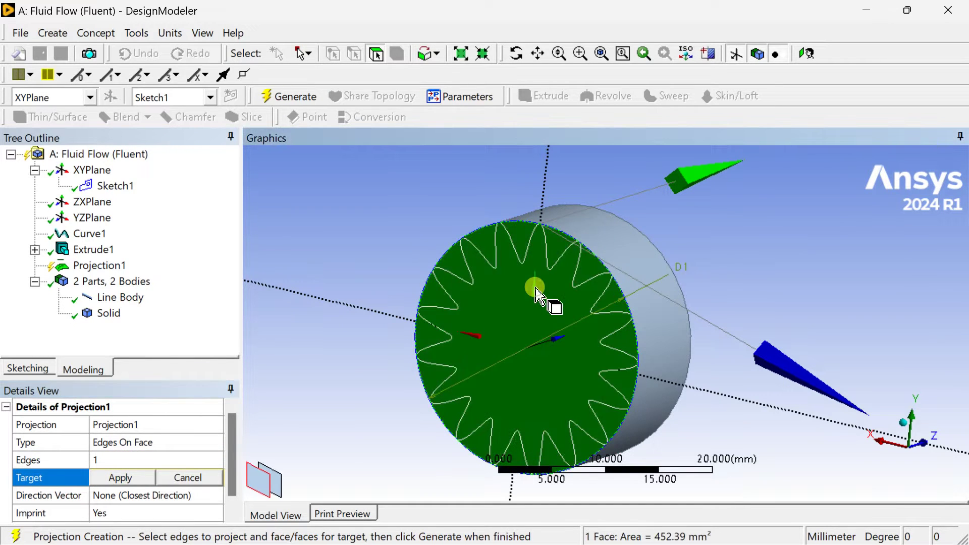
{"action": "left_click", "coordinate": [123, 480]}
{"action": "scroll", "coordinate": [185, 485], "scroll_direction": "down", "scroll_amount": 1}
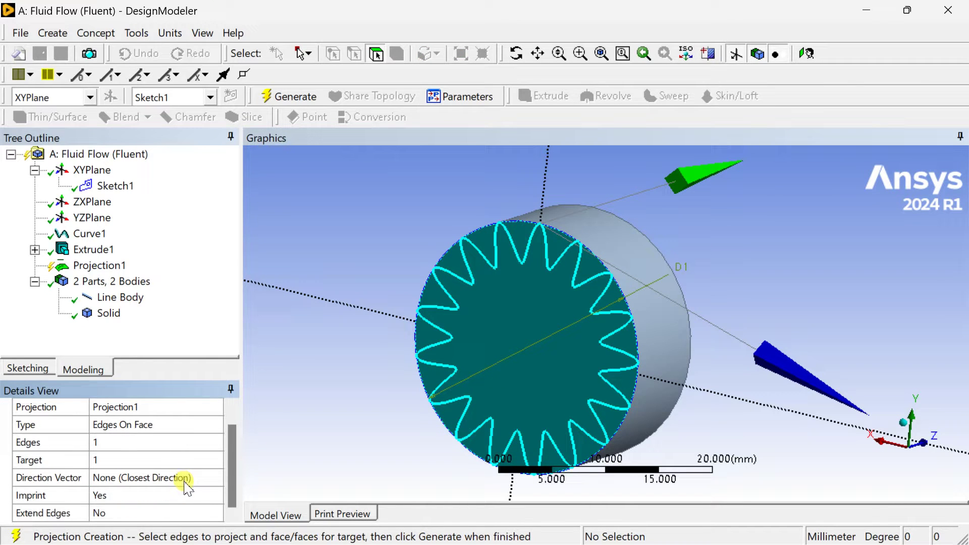
Step: Set Extend Edges to Yes for the projection and generate it with Imprint kept at Yes
{"action": "left_click", "coordinate": [169, 514]}
{"action": "left_click", "coordinate": [218, 514]}
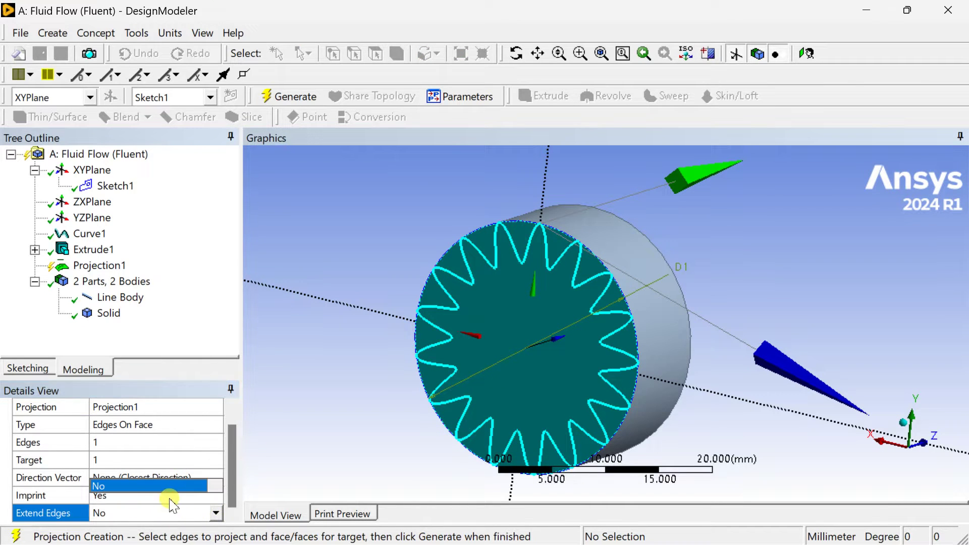
{"action": "left_click", "coordinate": [217, 514]}
{"action": "left_click", "coordinate": [216, 514]}
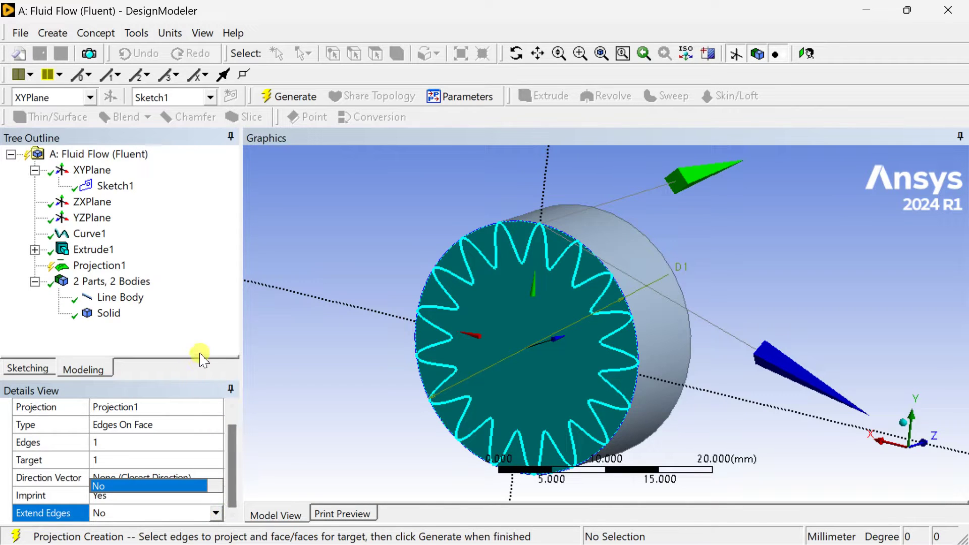
{"action": "left_click_drag", "start_coordinate": [196, 378], "coordinate": [196, 305]}
{"action": "left_click", "coordinate": [231, 456]}
{"action": "left_click", "coordinate": [187, 485]}
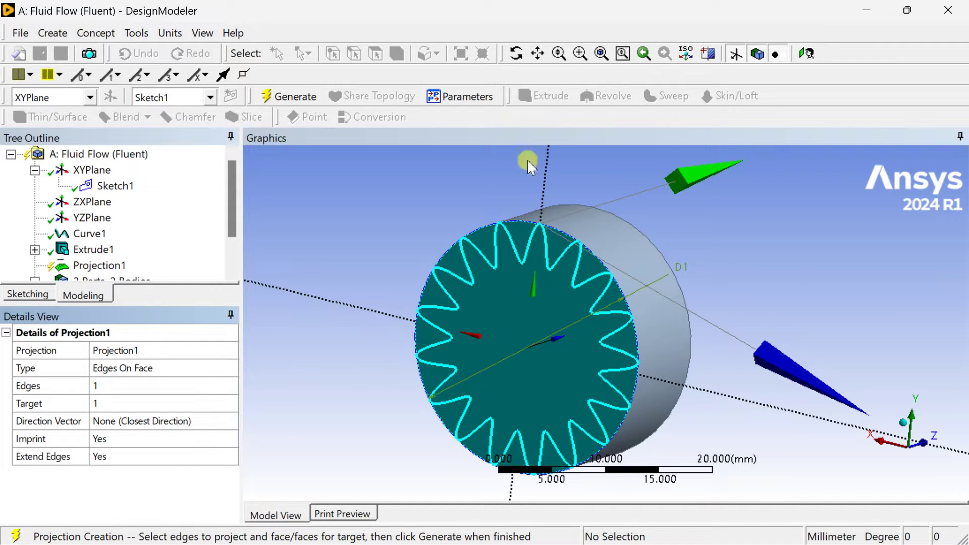
{"action": "left_click", "coordinate": [288, 101]}
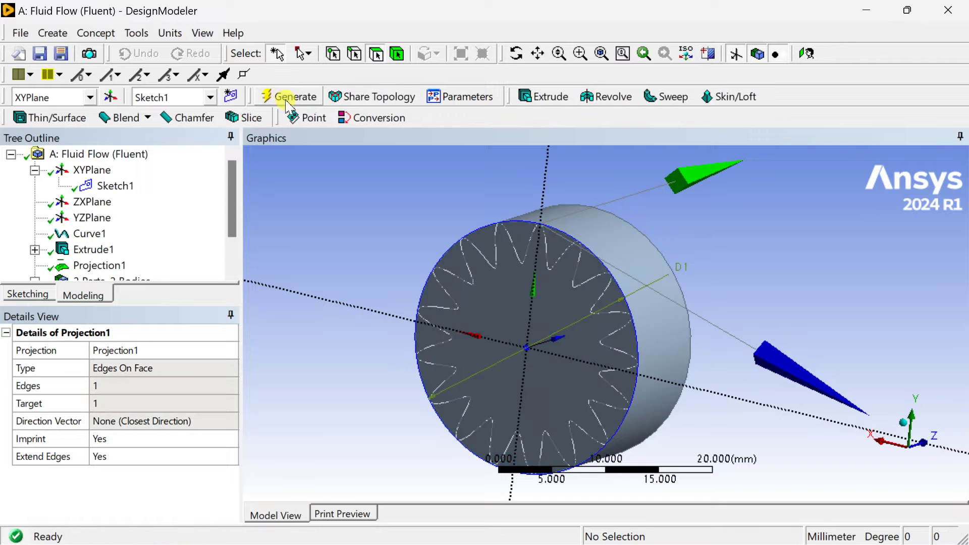
Step: Examine the gear-shaped face imprinted on the cylinder's front, and the separate line and solid bodies
{"action": "left_click", "coordinate": [437, 282]}
{"action": "left_click", "coordinate": [371, 242]}
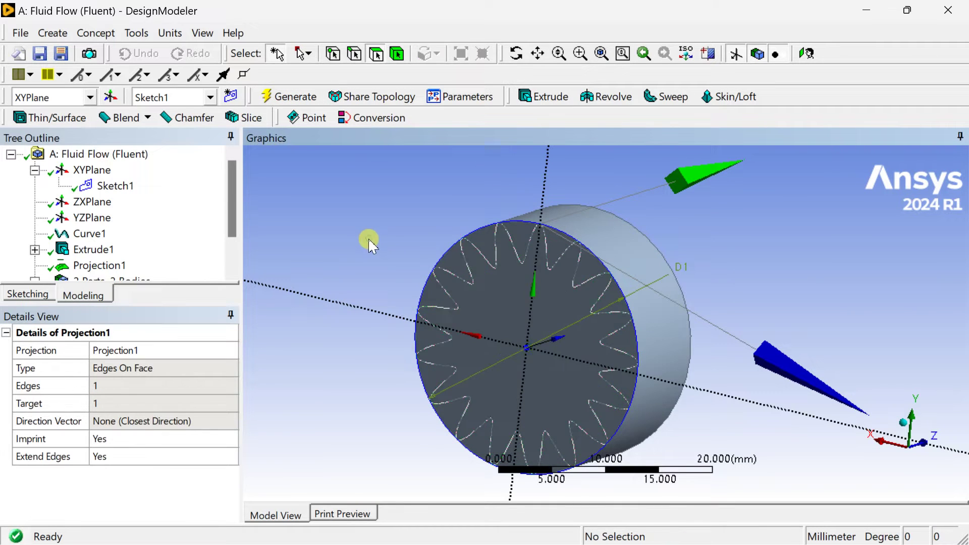
{"action": "left_click", "coordinate": [527, 343]}
{"action": "middle_click_drag", "start_coordinate": [555, 335], "coordinate": [502, 340]}
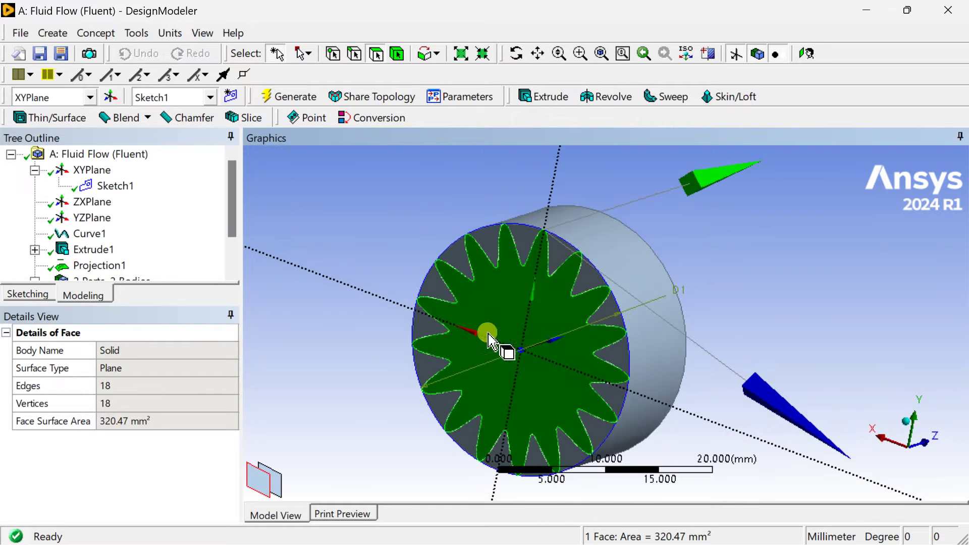
{"action": "left_click", "coordinate": [357, 233]}
{"action": "scroll", "coordinate": [99, 255], "scroll_direction": "down", "scroll_amount": 1}
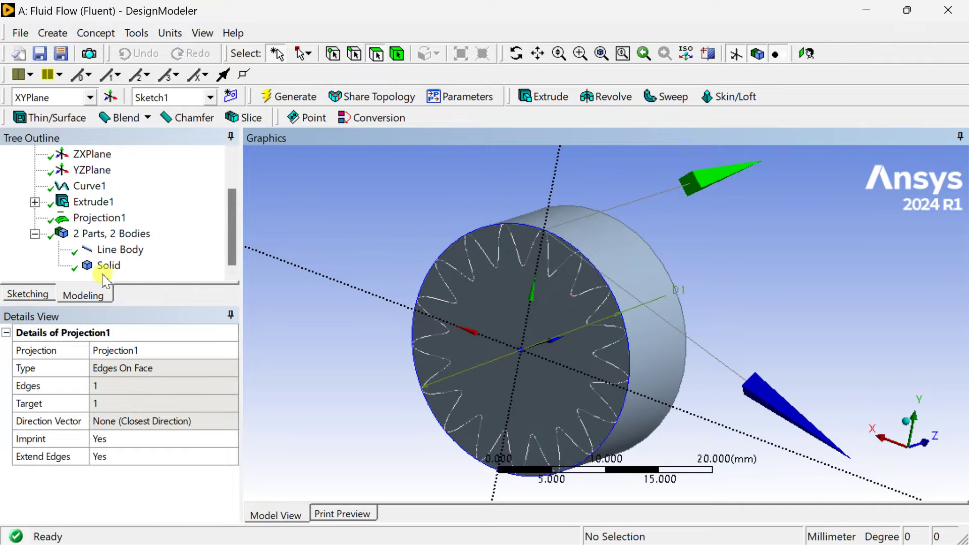
{"action": "left_click", "coordinate": [107, 267]}
{"action": "left_click", "coordinate": [116, 250]}
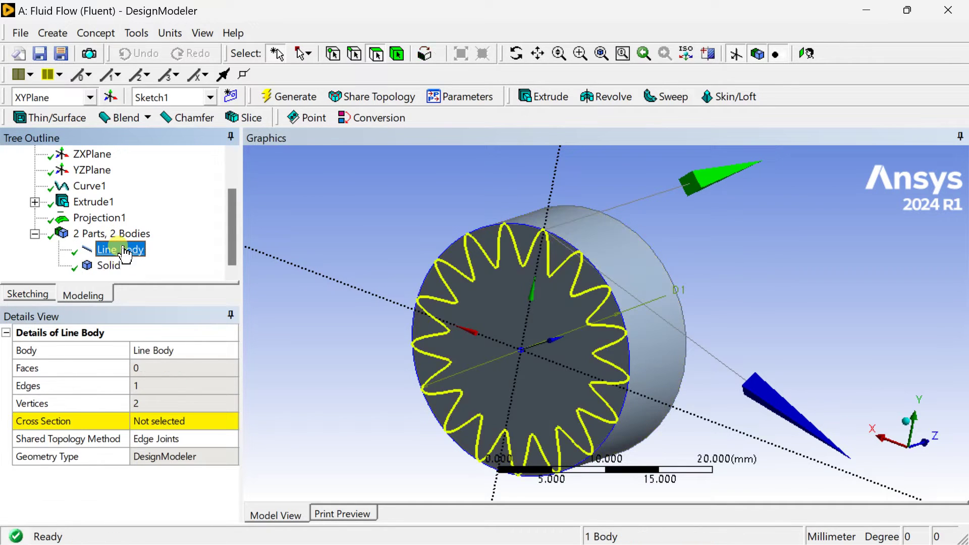
{"action": "left_click", "coordinate": [111, 268]}
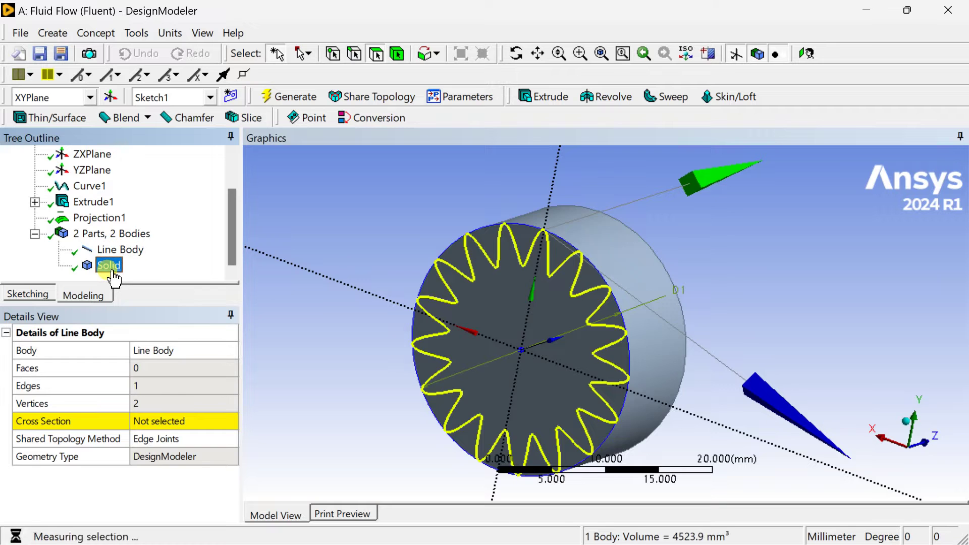
{"action": "left_click", "coordinate": [374, 239]}
Step: Start a new Extrude with the gear-shaped face imprinted on the cylinder's front as its geometry
{"action": "left_click", "coordinate": [490, 301]}
{"action": "middle_click_drag", "start_coordinate": [489, 302], "coordinate": [616, 339]}
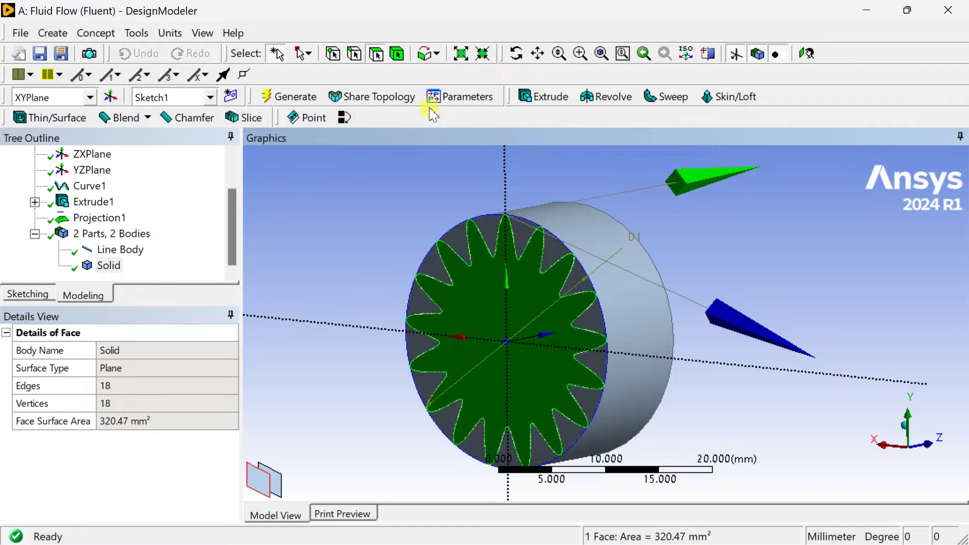
{"action": "left_click", "coordinate": [536, 97]}
{"action": "middle_click_drag", "start_coordinate": [491, 212], "coordinate": [683, 364]}
{"action": "middle_click_drag", "start_coordinate": [576, 383], "coordinate": [461, 390]}
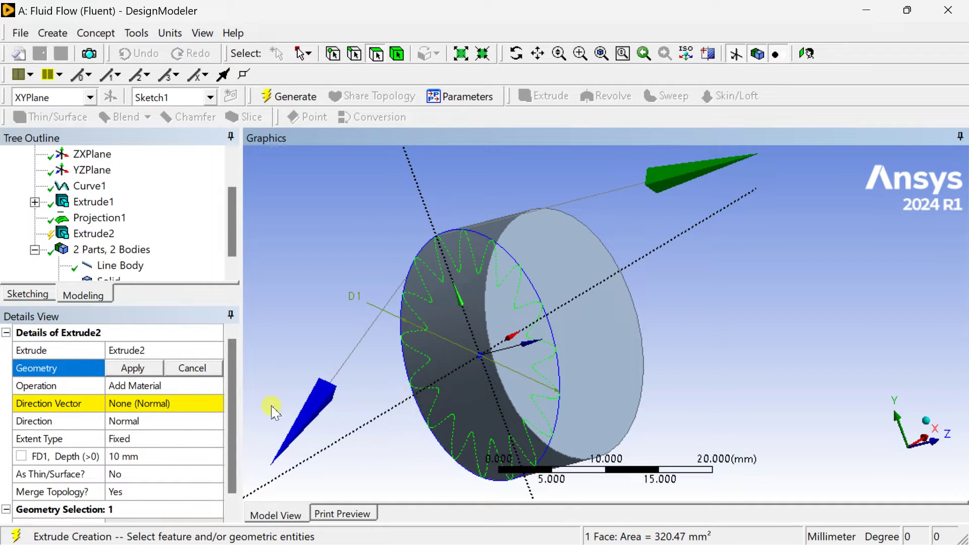
{"action": "left_click", "coordinate": [133, 376]}
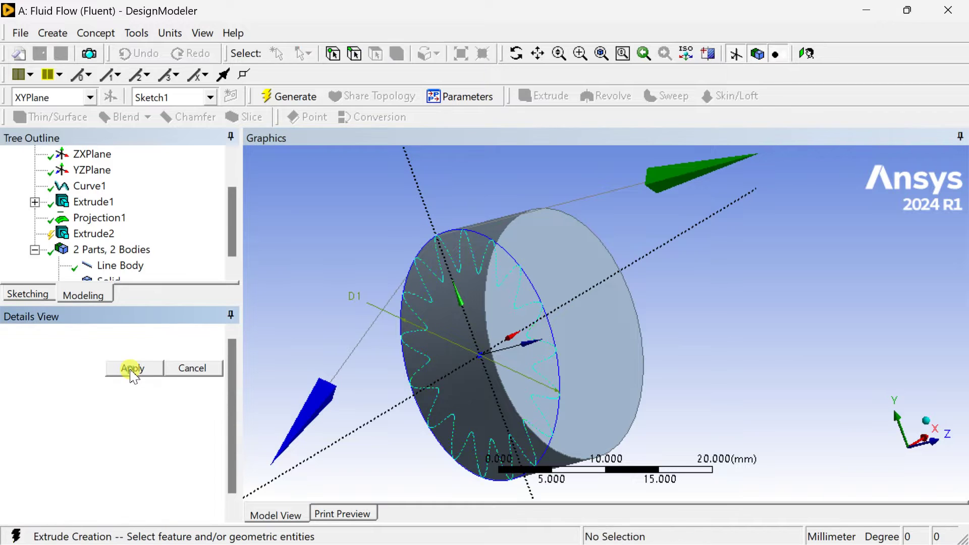
{"action": "left_click", "coordinate": [140, 372]}
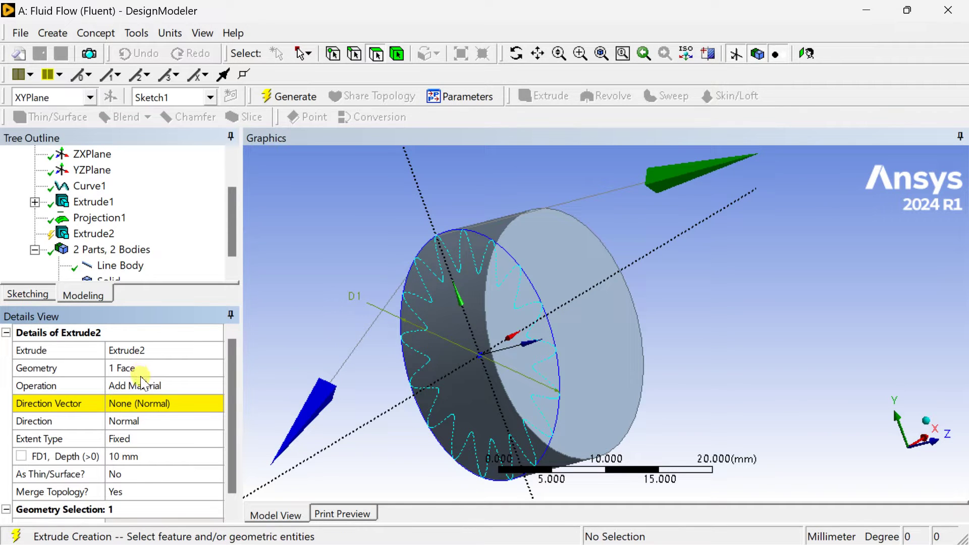
{"action": "scroll", "coordinate": [135, 275], "scroll_direction": "down", "scroll_amount": 1}
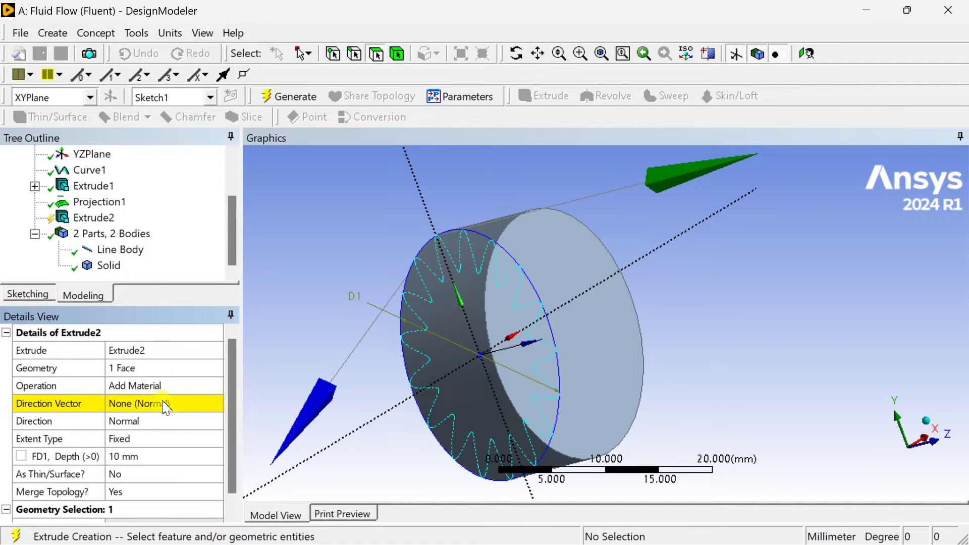
Step: Set the extrude's direction vector to the YZPlane axis that runs along the cylinder's length
{"action": "left_click", "coordinate": [190, 404]}
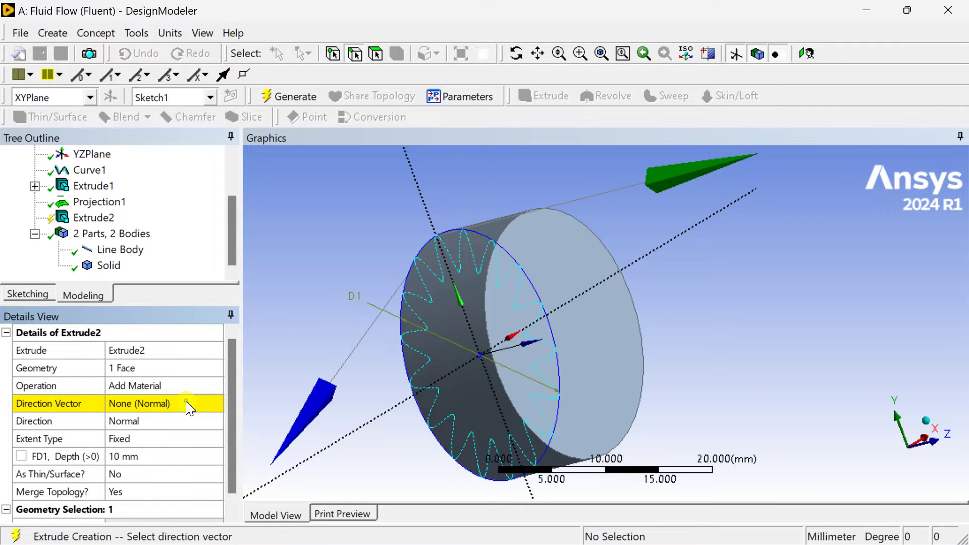
{"action": "middle_click_drag", "start_coordinate": [641, 359], "coordinate": [677, 397]}
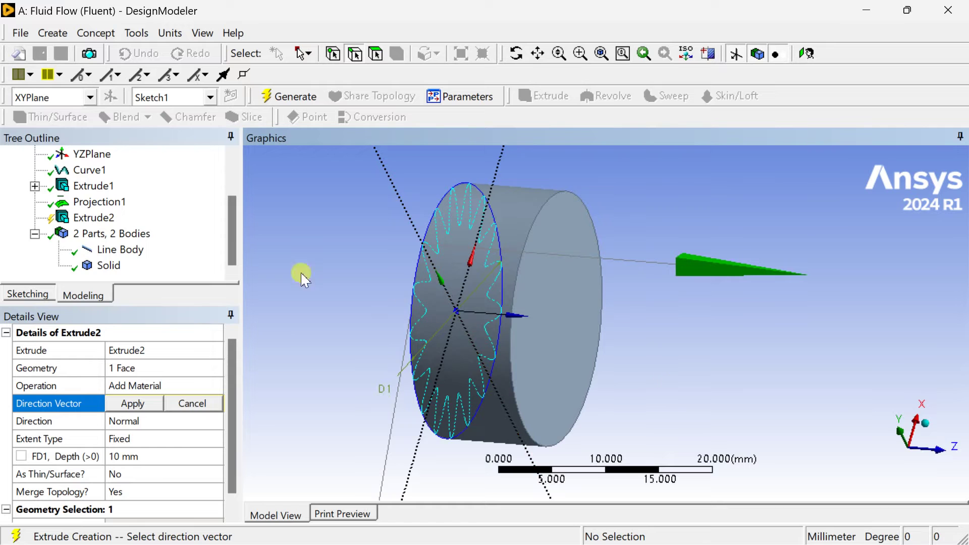
{"action": "scroll", "coordinate": [101, 227], "scroll_direction": "up", "scroll_amount": 4}
{"action": "left_click", "coordinate": [94, 221]}
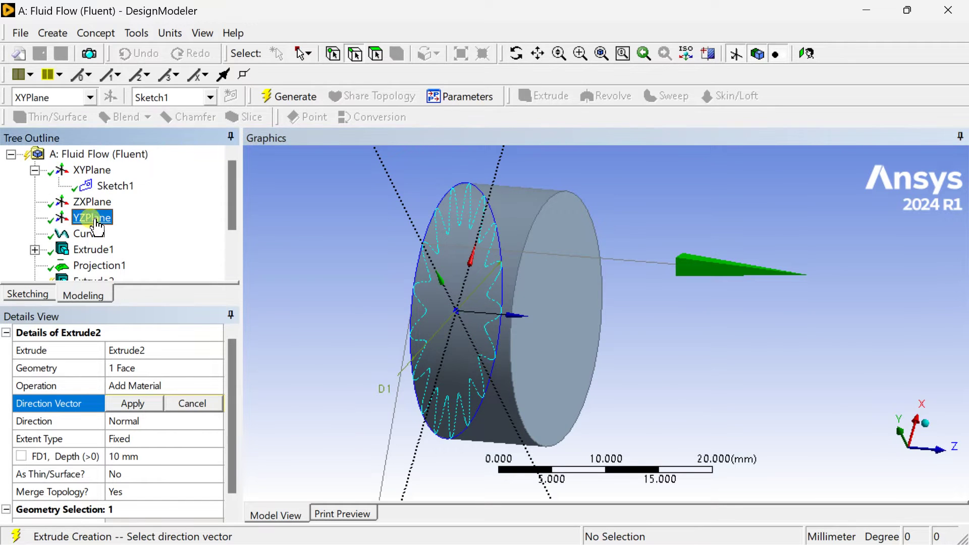
{"action": "left_click", "coordinate": [353, 306]}
{"action": "middle_click_drag", "start_coordinate": [368, 310], "coordinate": [338, 288]}
{"action": "left_click", "coordinate": [122, 404]}
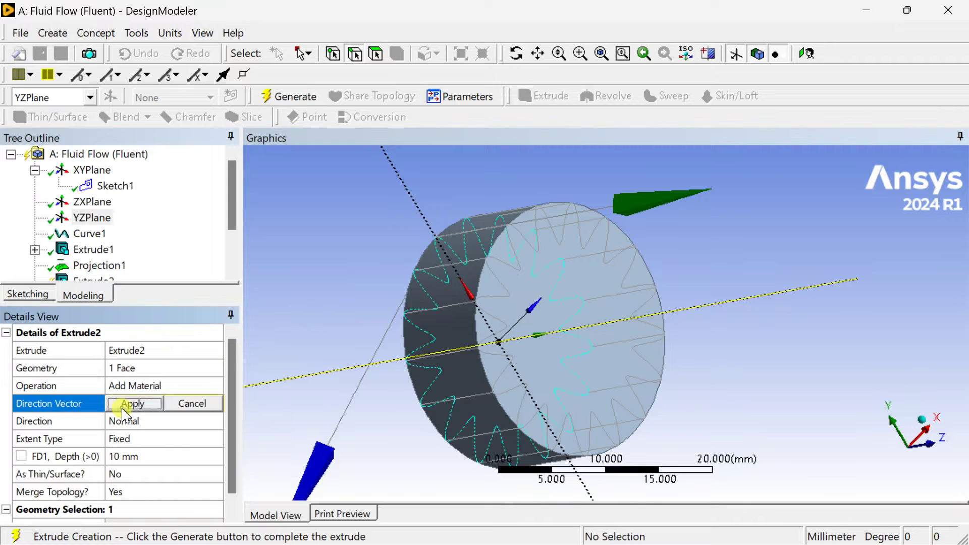
Step: Set the depth of the gear extrude to 5 mm
{"action": "left_click", "coordinate": [152, 457]}
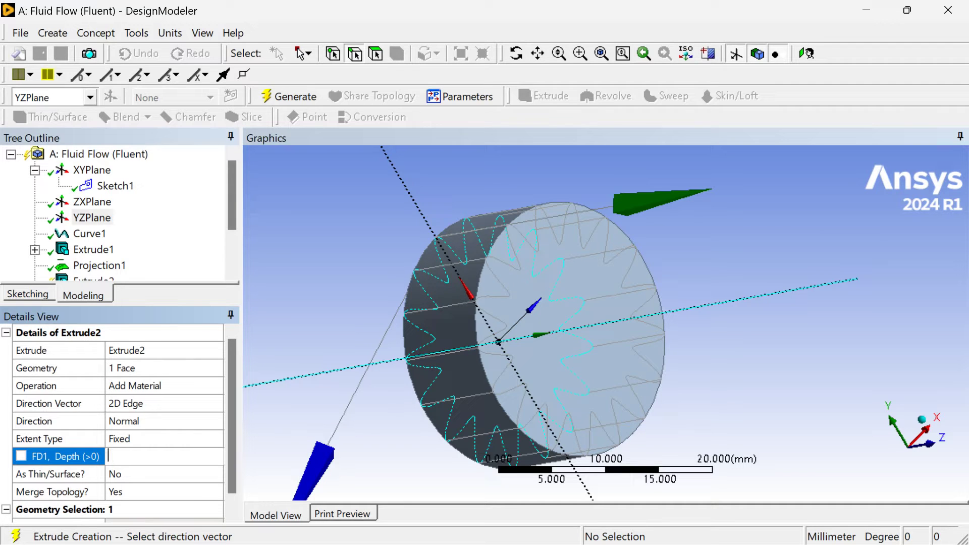
{"action": "type", "text": "5"}
{"action": "key", "text": "Return"}
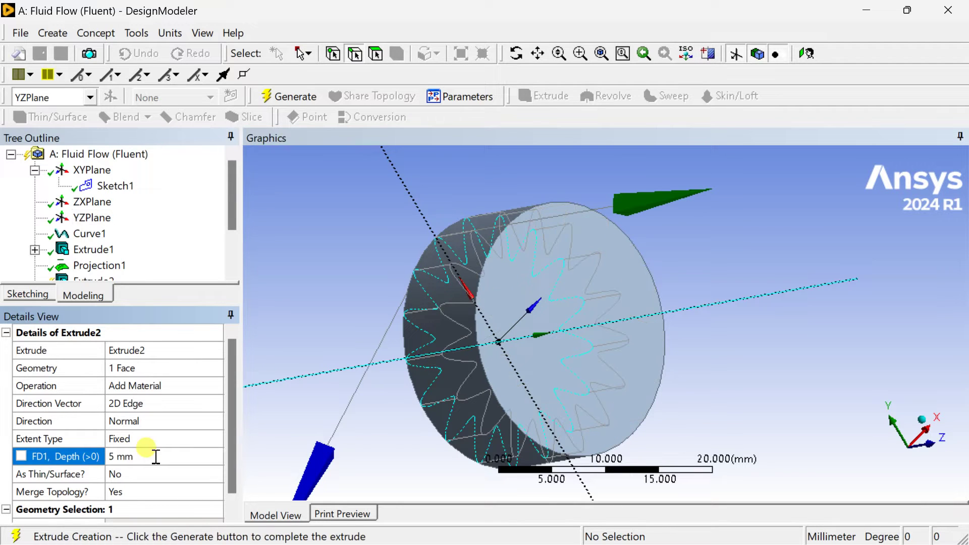
{"action": "middle_click_drag", "start_coordinate": [424, 379], "coordinate": [496, 392]}
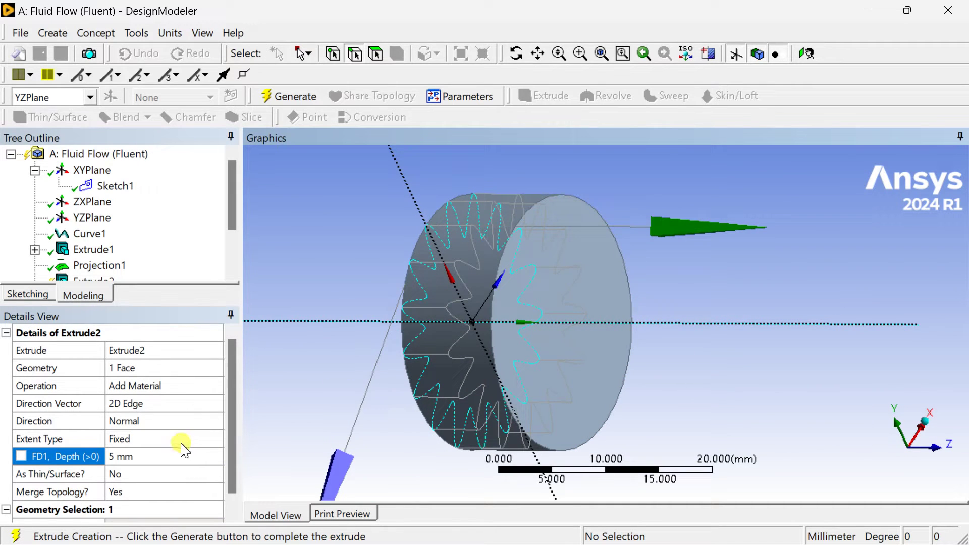
Step: Change the gear extrude's operation to Add Frozen, generate it, and select the gear-shaped front face
{"action": "left_click", "coordinate": [164, 389]}
{"action": "left_click", "coordinate": [216, 386]}
{"action": "left_click", "coordinate": [160, 402]}
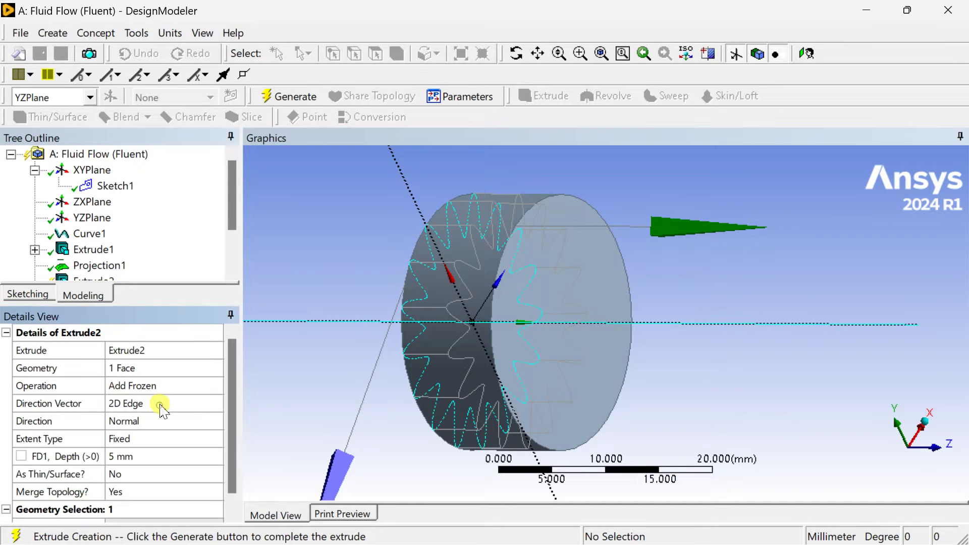
{"action": "left_click", "coordinate": [292, 100]}
{"action": "middle_click_drag", "start_coordinate": [329, 328], "coordinate": [526, 331]}
{"action": "left_click", "coordinate": [522, 329]}
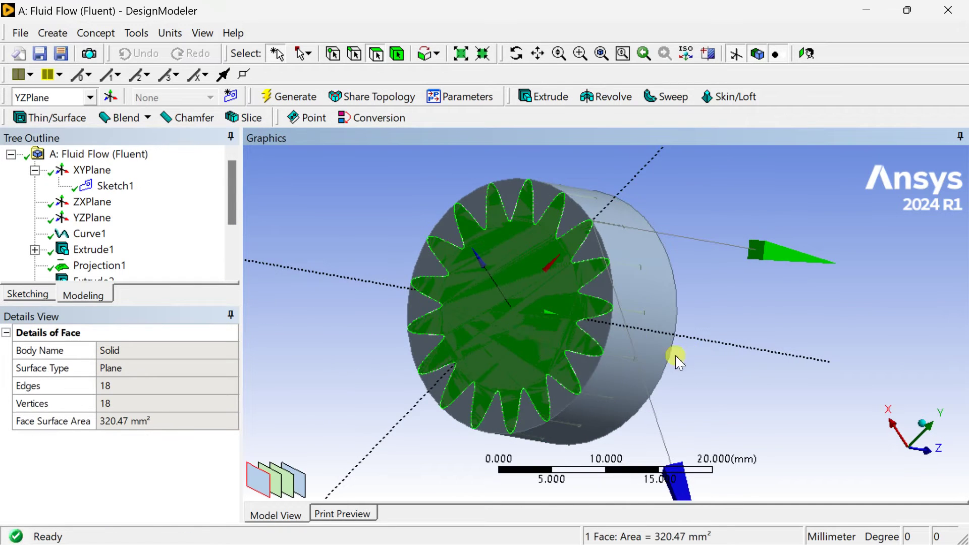
Step: Suppress the cylinder's solid body
{"action": "middle_click_drag", "start_coordinate": [679, 361], "coordinate": [486, 352]}
{"action": "left_click", "coordinate": [234, 253]}
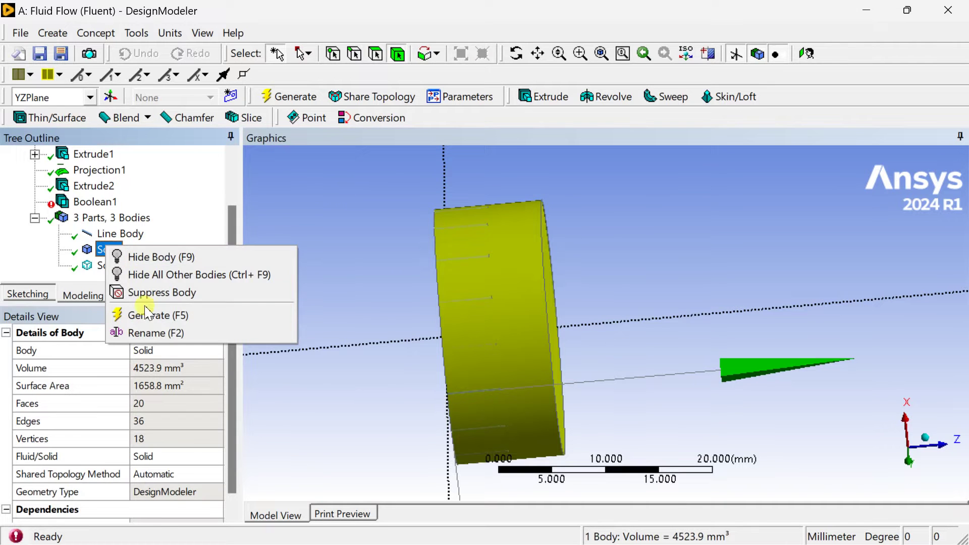
{"action": "left_click", "coordinate": [119, 293]}
{"action": "middle_click_drag", "start_coordinate": [523, 347], "coordinate": [424, 384]}
{"action": "left_click", "coordinate": [77, 208]}
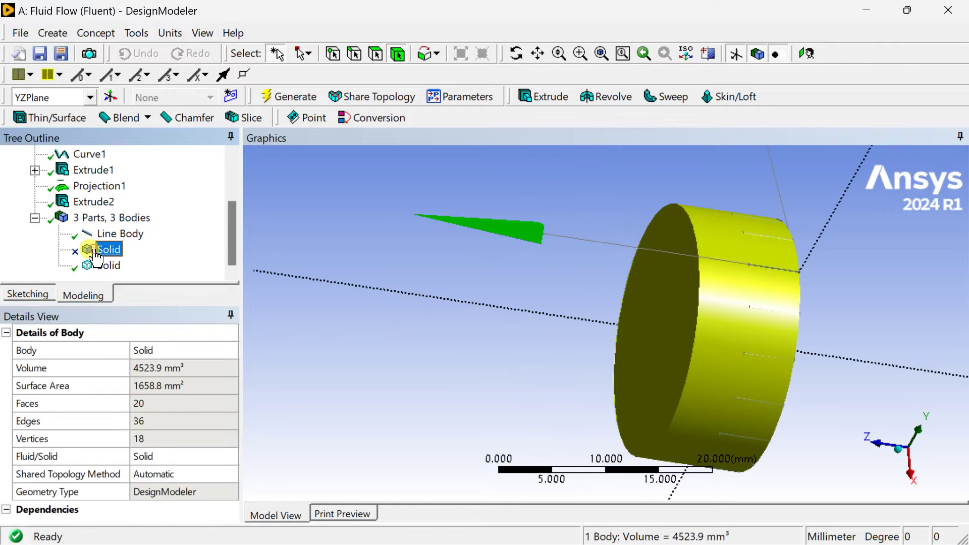
Step: Unsuppress the cylinder's solid body and view it isometrically
{"action": "right_click", "coordinate": [103, 249]}
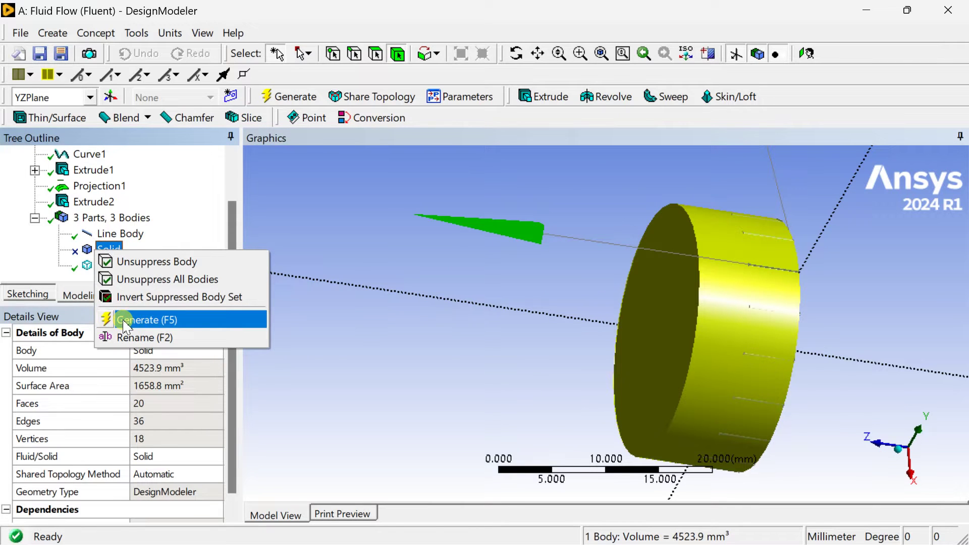
{"action": "left_click", "coordinate": [132, 261]}
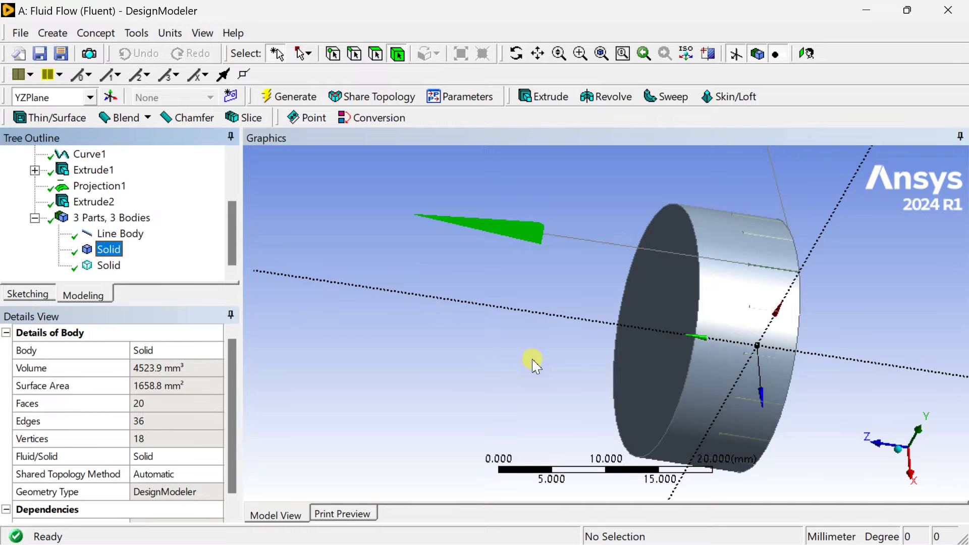
{"action": "middle_click_drag", "start_coordinate": [580, 348], "coordinate": [514, 343]}
{"action": "left_click", "coordinate": [883, 449]}
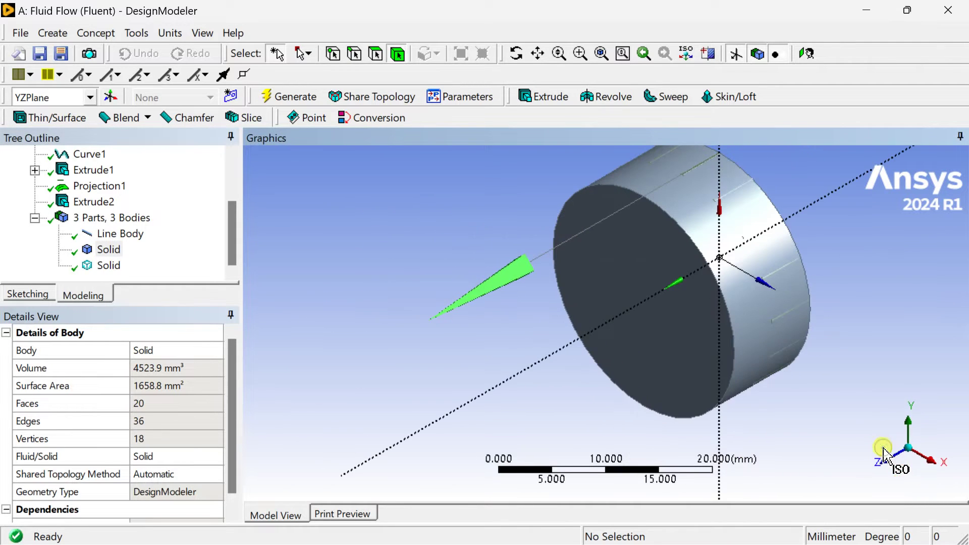
{"action": "middle_click_drag", "start_coordinate": [808, 378], "coordinate": [786, 371]}
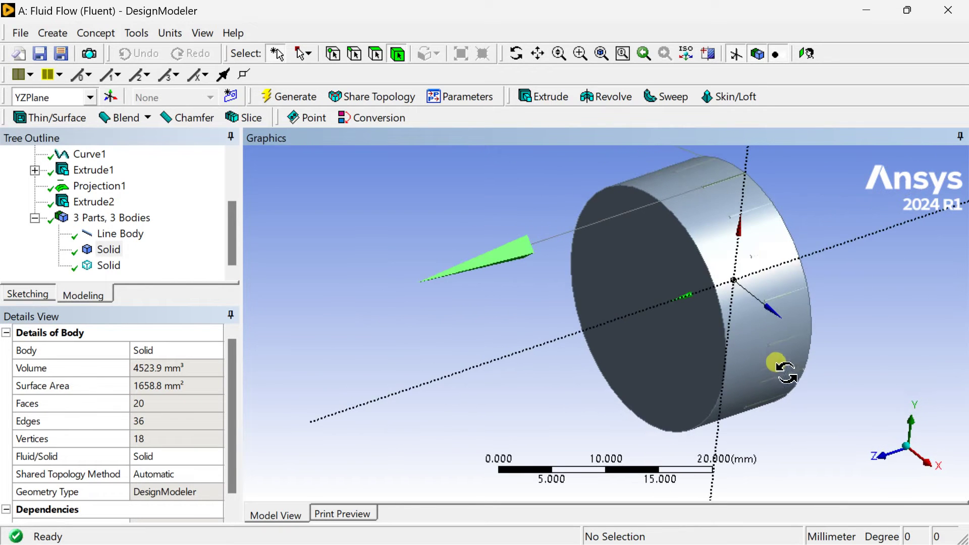
Step: Compare the line, cylinder and gear bodies by selecting each, and suppress the cylinder body so only the gear solid is displayed
{"action": "left_click", "coordinate": [109, 249]}
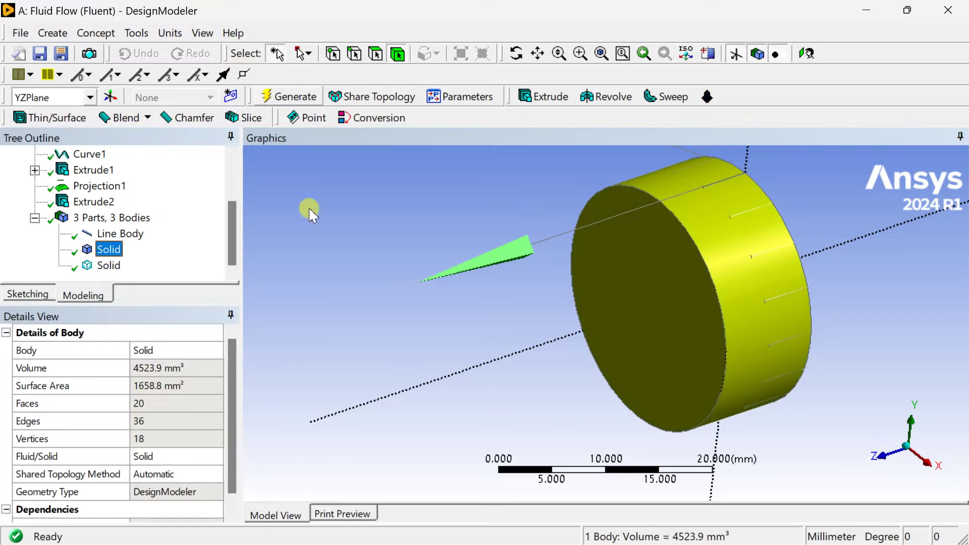
{"action": "left_click", "coordinate": [112, 235]}
{"action": "left_click", "coordinate": [110, 250]}
{"action": "left_click", "coordinate": [112, 266]}
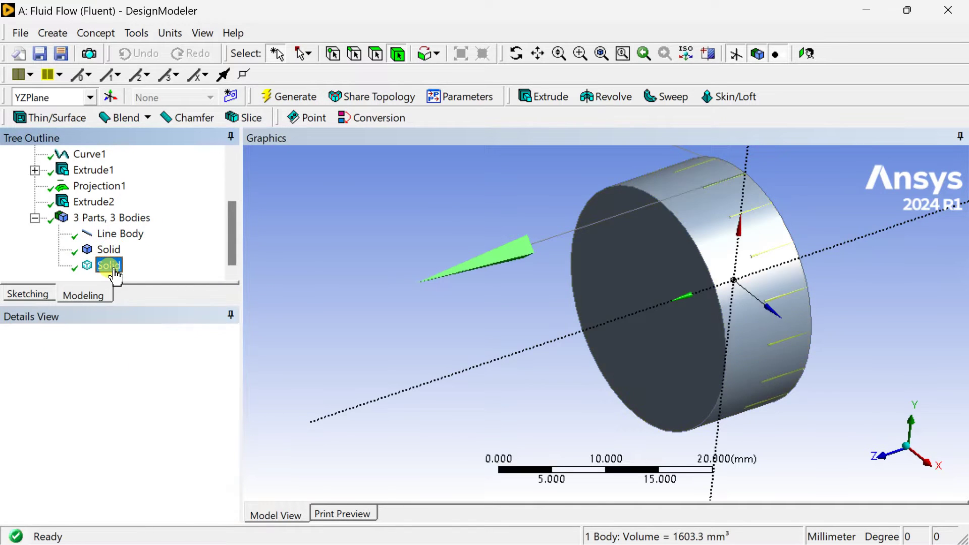
{"action": "left_click", "coordinate": [110, 250]}
{"action": "left_click", "coordinate": [111, 266]}
{"action": "right_click", "coordinate": [113, 268]}
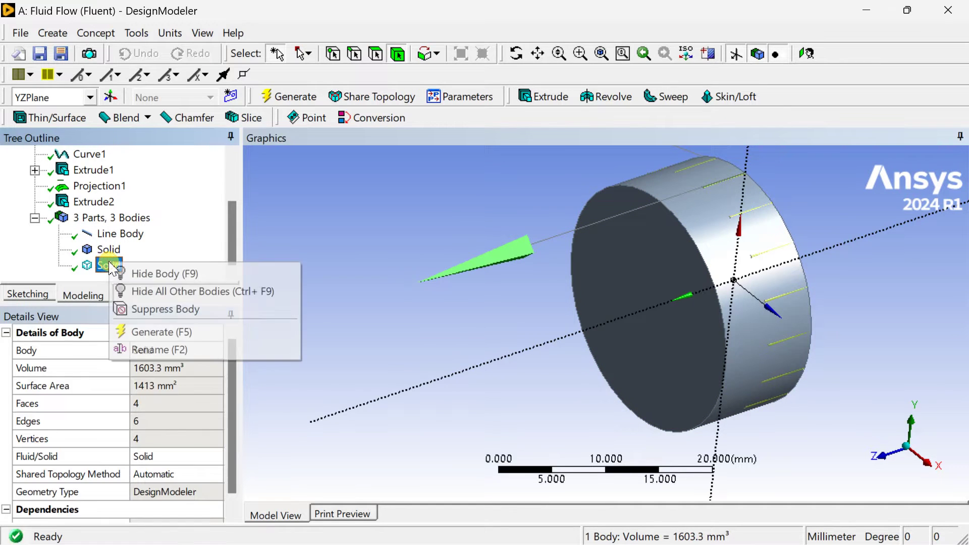
{"action": "left_click", "coordinate": [109, 250]}
{"action": "right_click", "coordinate": [108, 252]}
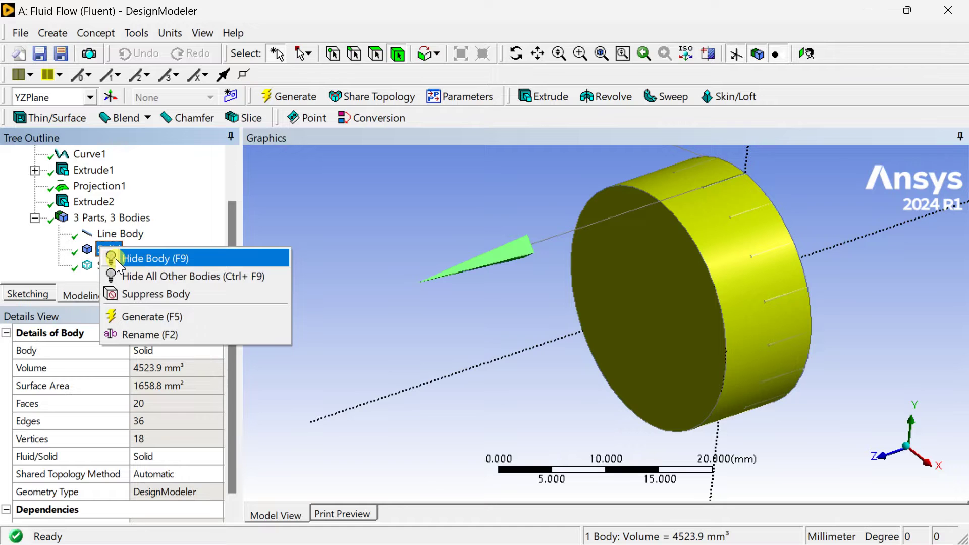
{"action": "left_click", "coordinate": [146, 294]}
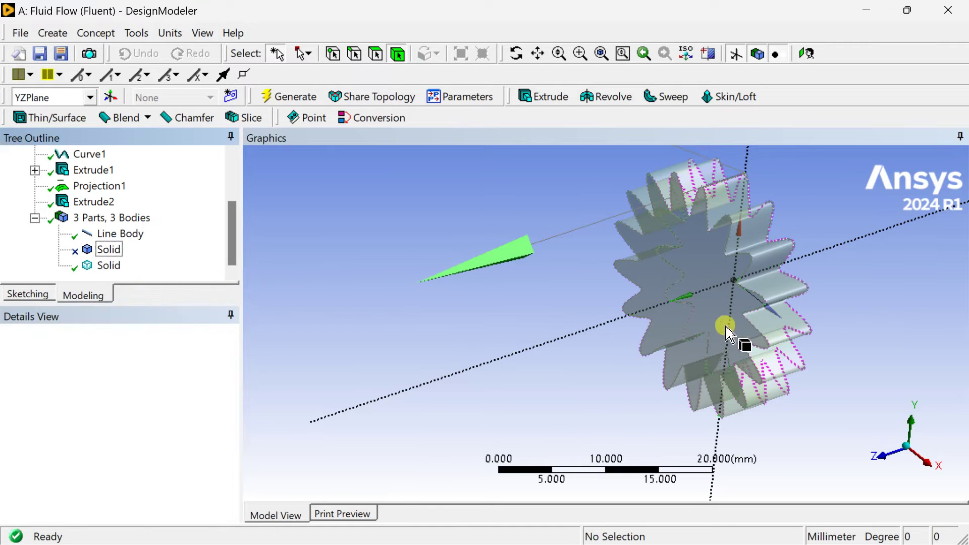
Step: Examine the extruded gear body's teeth in the isometric view and face-on along the Z axis
{"action": "left_click", "coordinate": [747, 346]}
{"action": "middle_click_drag", "start_coordinate": [747, 346], "coordinate": [640, 333]}
{"action": "left_click", "coordinate": [890, 447]}
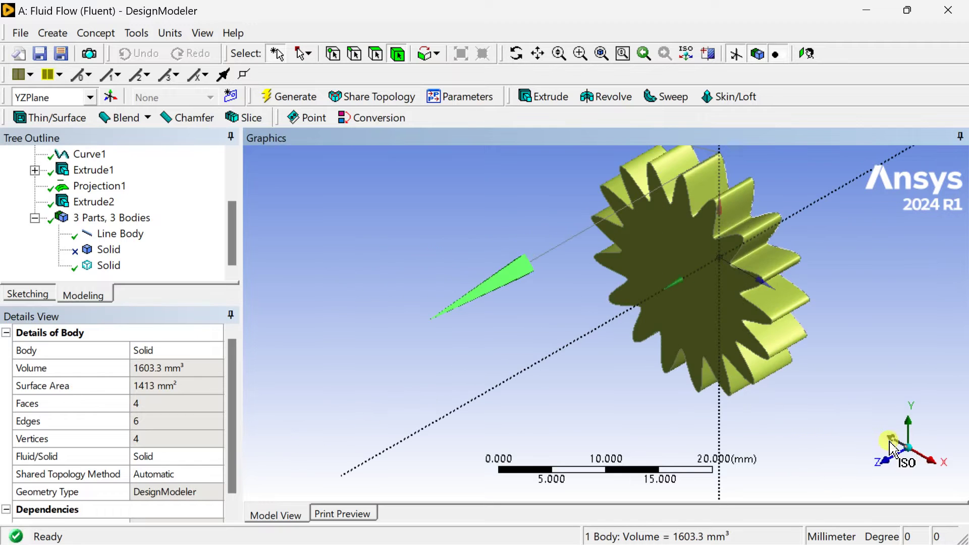
{"action": "scroll", "coordinate": [833, 249], "scroll_direction": "up", "scroll_amount": 3}
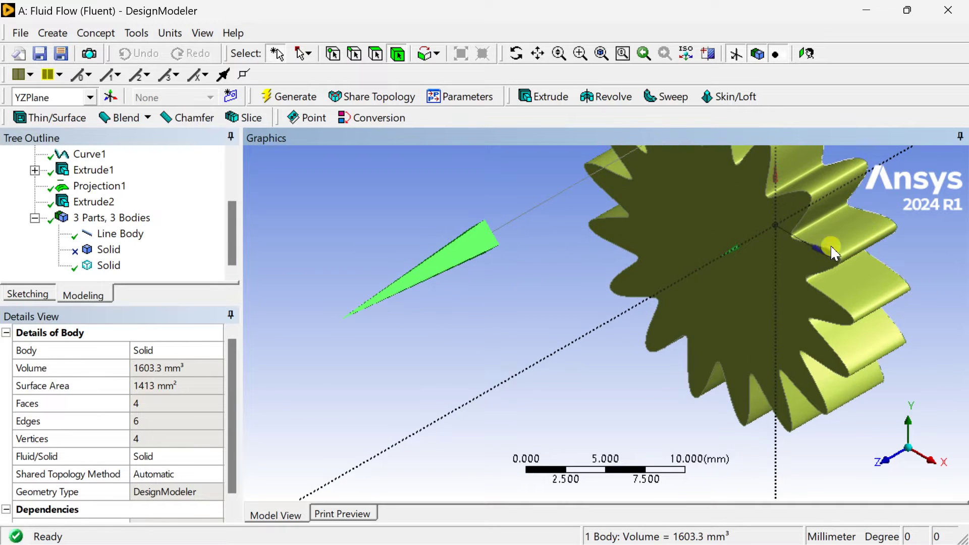
{"action": "middle_click_drag", "start_coordinate": [816, 296], "coordinate": [268, 502], "text": "ctrl"}
{"action": "scroll", "coordinate": [526, 245], "scroll_direction": "up", "scroll_amount": 3}
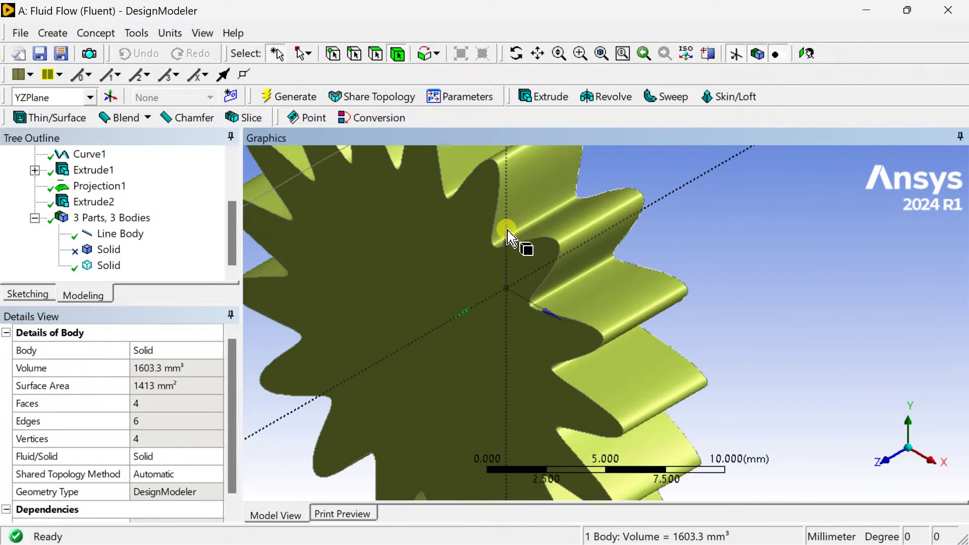
{"action": "scroll", "coordinate": [528, 250], "scroll_direction": "down", "scroll_amount": 4}
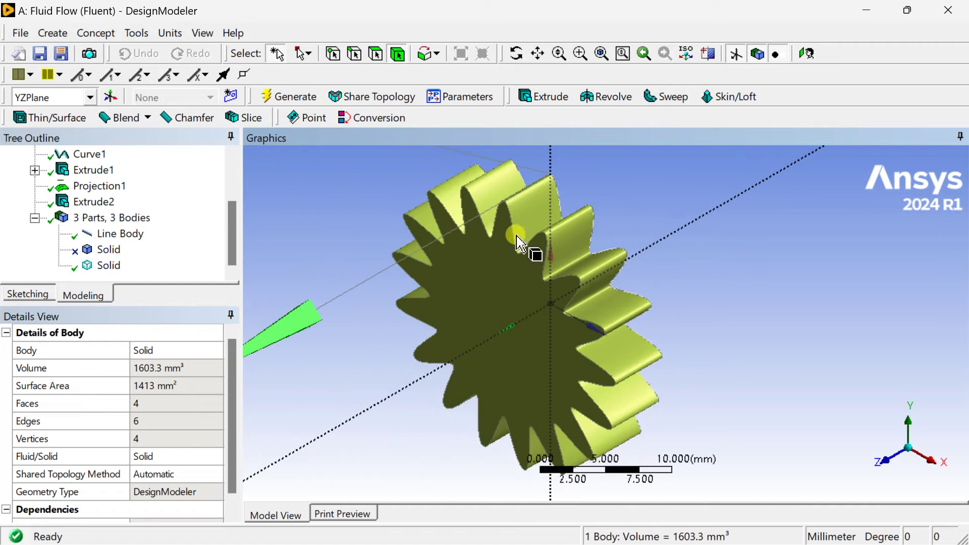
{"action": "left_click", "coordinate": [894, 464]}
{"action": "scroll", "coordinate": [567, 323], "scroll_direction": "down", "scroll_amount": 3}
{"action": "middle_click_drag", "start_coordinate": [567, 325], "coordinate": [635, 279], "text": "ctrl"}
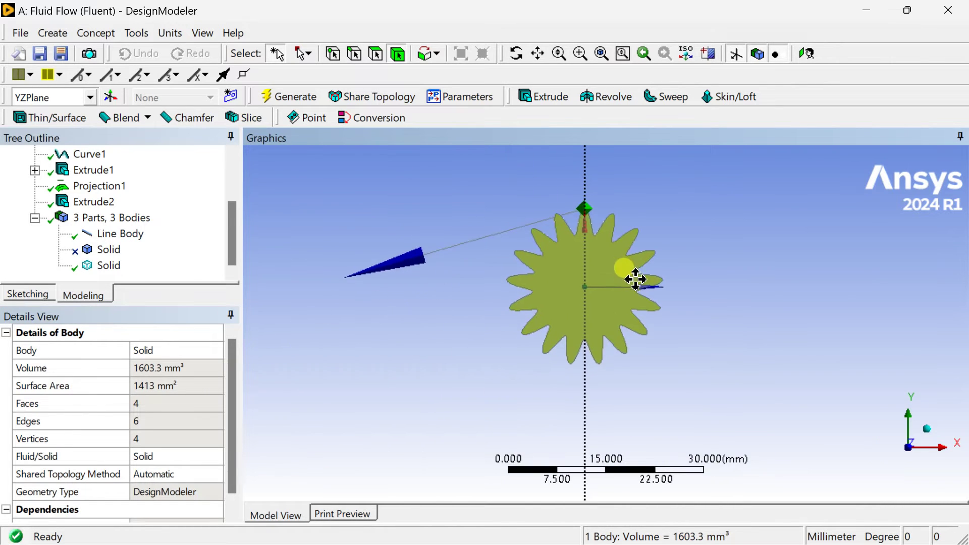
{"action": "scroll", "coordinate": [612, 264], "scroll_direction": "up", "scroll_amount": 4}
{"action": "middle_click_drag", "start_coordinate": [558, 264], "coordinate": [580, 363], "text": "ctrl"}
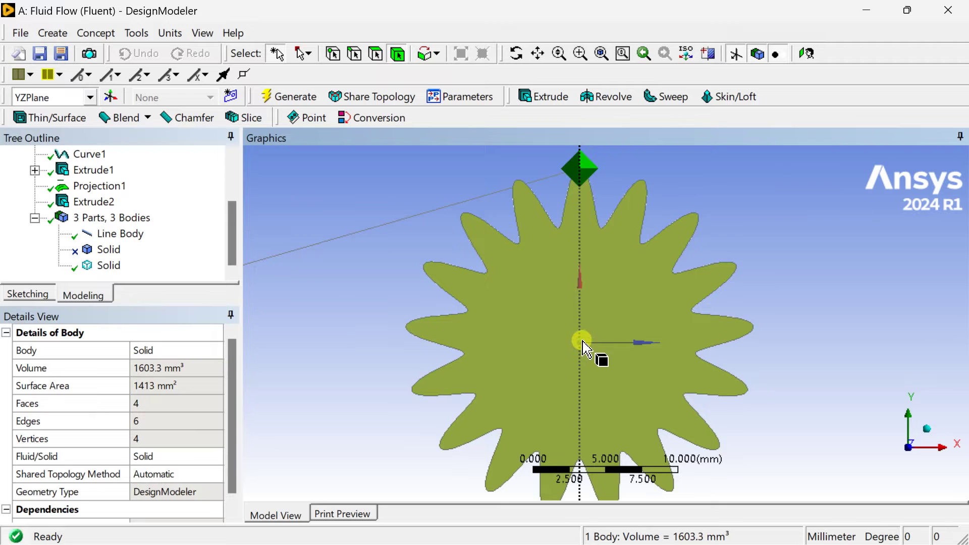
{"action": "scroll", "coordinate": [584, 342], "scroll_direction": "down", "scroll_amount": 2}
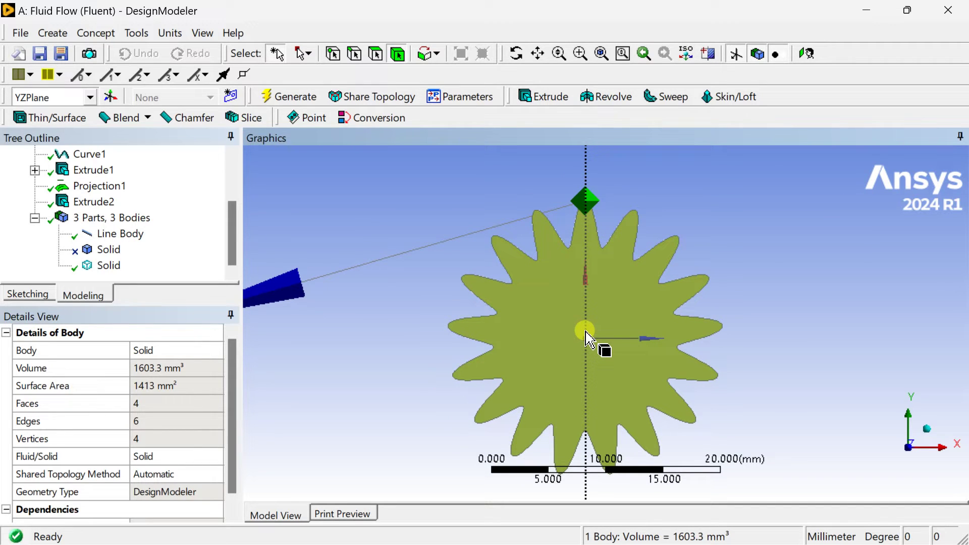
Step: Select the XYPlane to display its circle sketch around the gear, keeping its sketch listed in the model tree
{"action": "scroll", "coordinate": [76, 210], "scroll_direction": "up", "scroll_amount": 3}
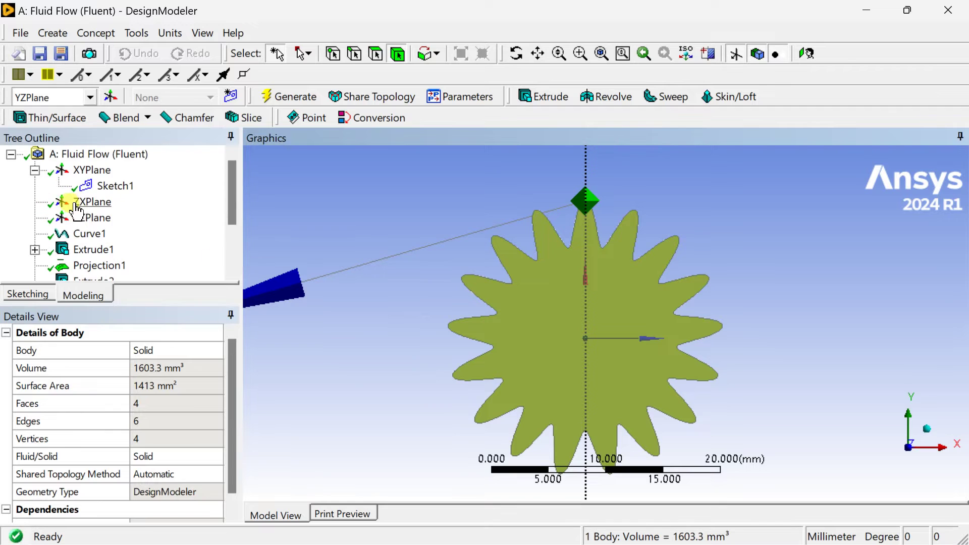
{"action": "left_click", "coordinate": [91, 170]}
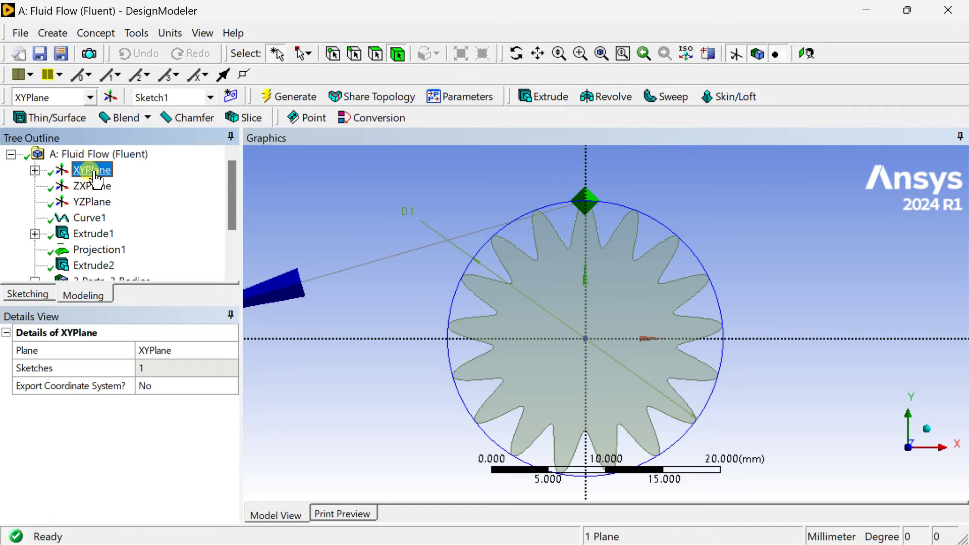
{"action": "left_click", "coordinate": [35, 170]}
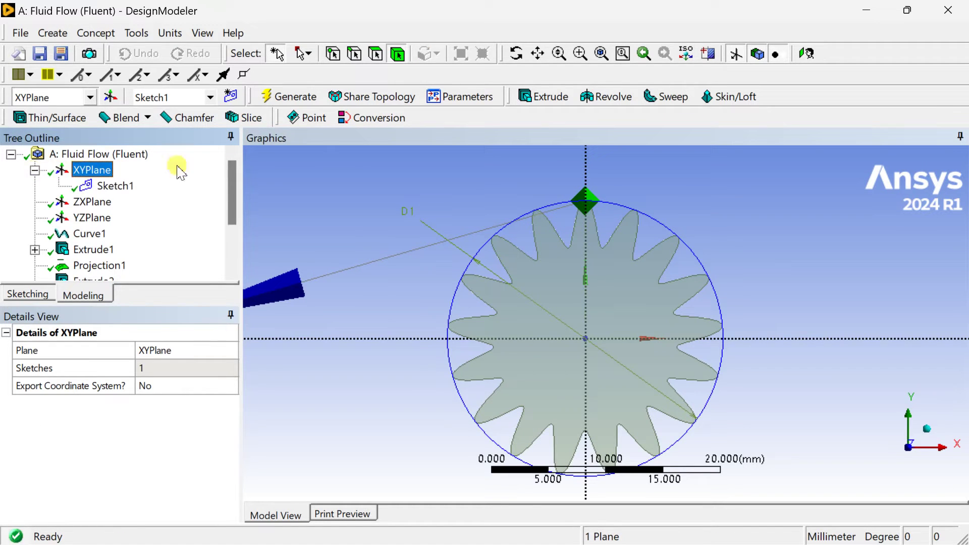
Step: Create a new sketch on the XYPlane and draw a circle about 12.5 mm in diameter centred on the origin
{"action": "left_click", "coordinate": [229, 96]}
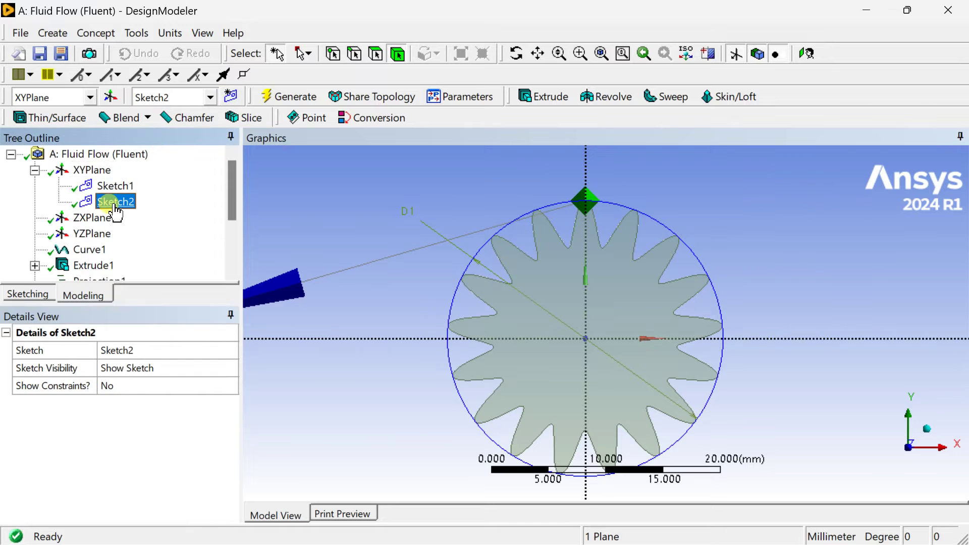
{"action": "left_click", "coordinate": [42, 298]}
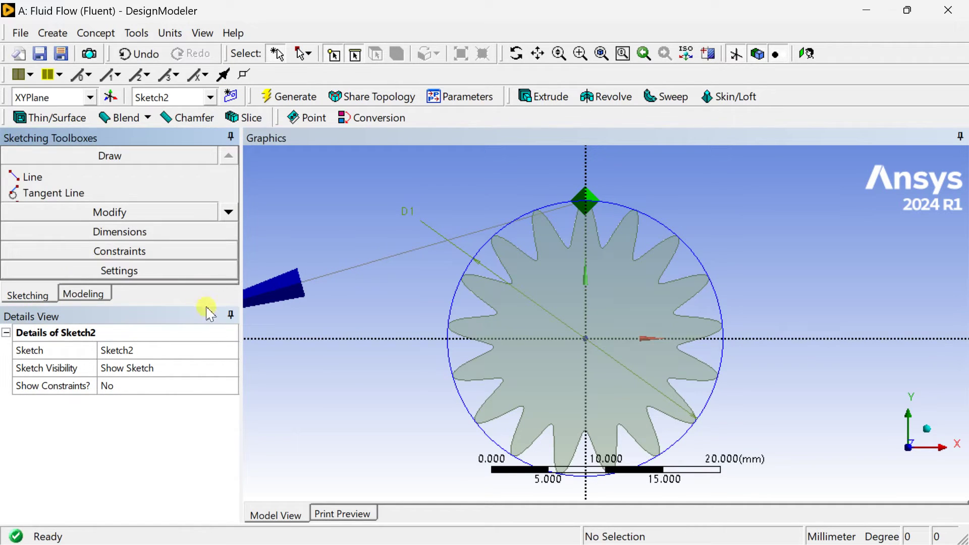
{"action": "left_click_drag", "start_coordinate": [204, 305], "coordinate": [197, 371]}
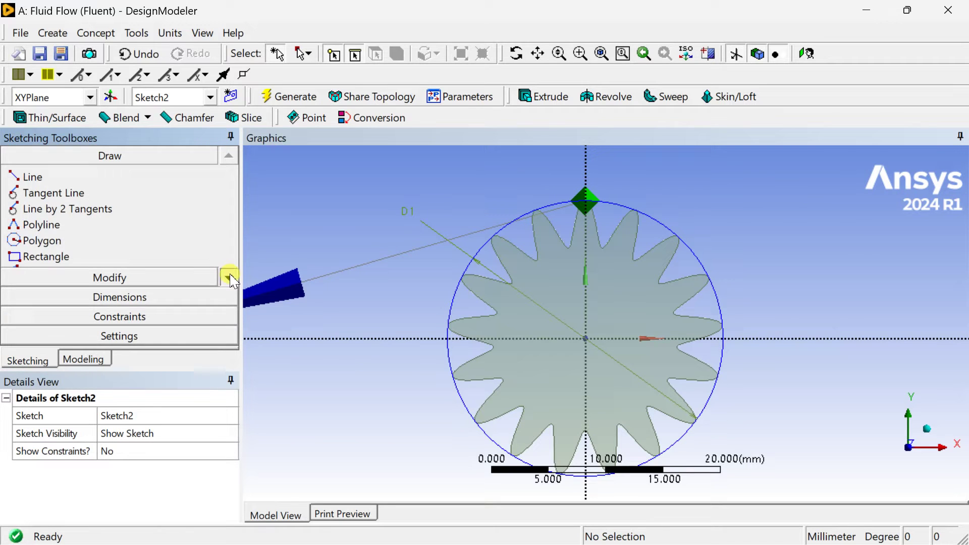
{"action": "left_click", "coordinate": [229, 276]}
{"action": "left_click", "coordinate": [228, 276]}
{"action": "left_click", "coordinate": [229, 276]}
{"action": "left_click", "coordinate": [91, 240]}
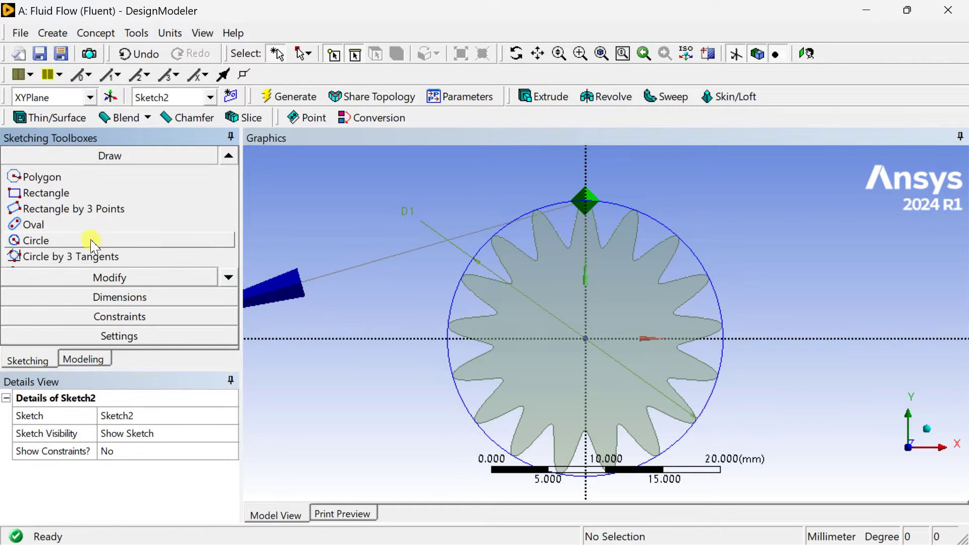
{"action": "left_click", "coordinate": [586, 338]}
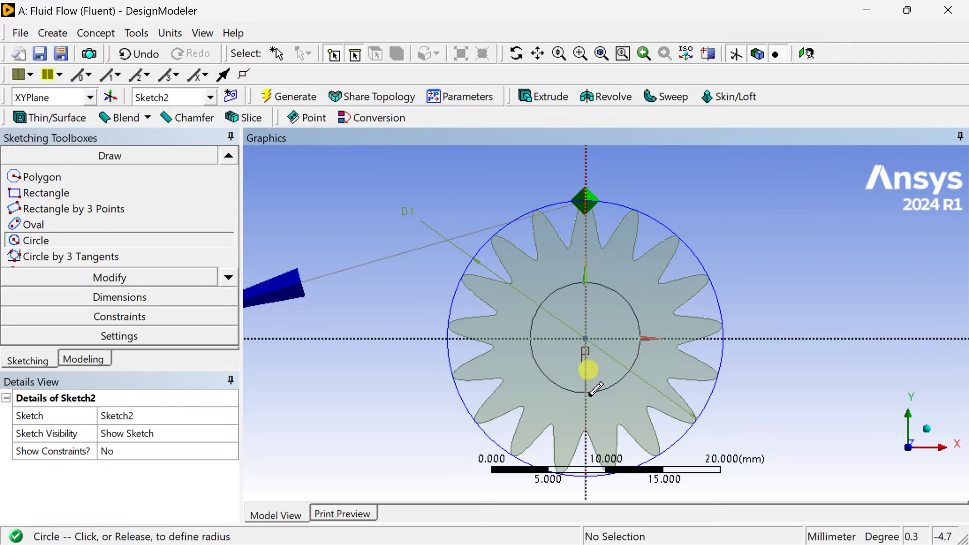
{"action": "left_click", "coordinate": [585, 409]}
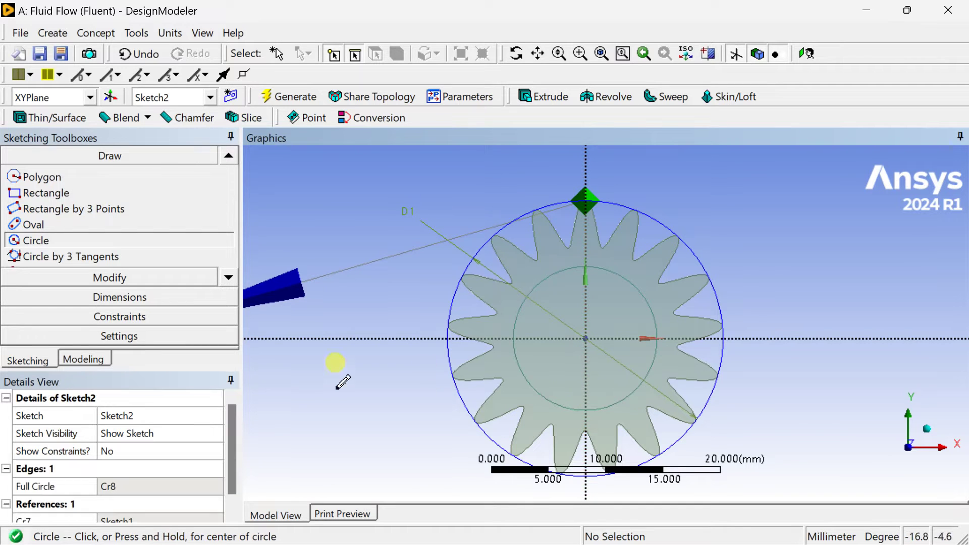
Step: Dimension the inner circle's diameter, set it to 14 mm and generate the sketch
{"action": "left_click", "coordinate": [151, 298]}
{"action": "left_click", "coordinate": [536, 284]}
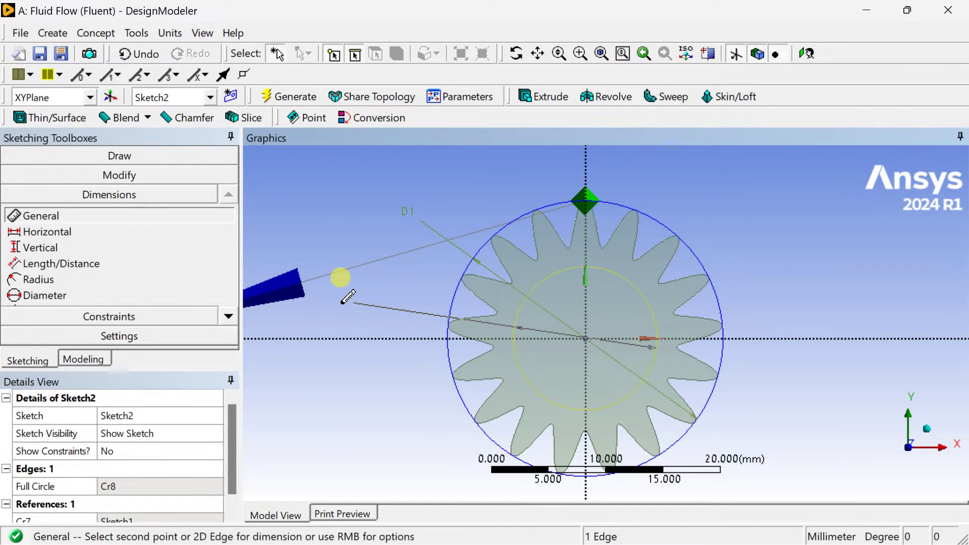
{"action": "left_click", "coordinate": [341, 298]}
{"action": "left_click", "coordinate": [124, 485]}
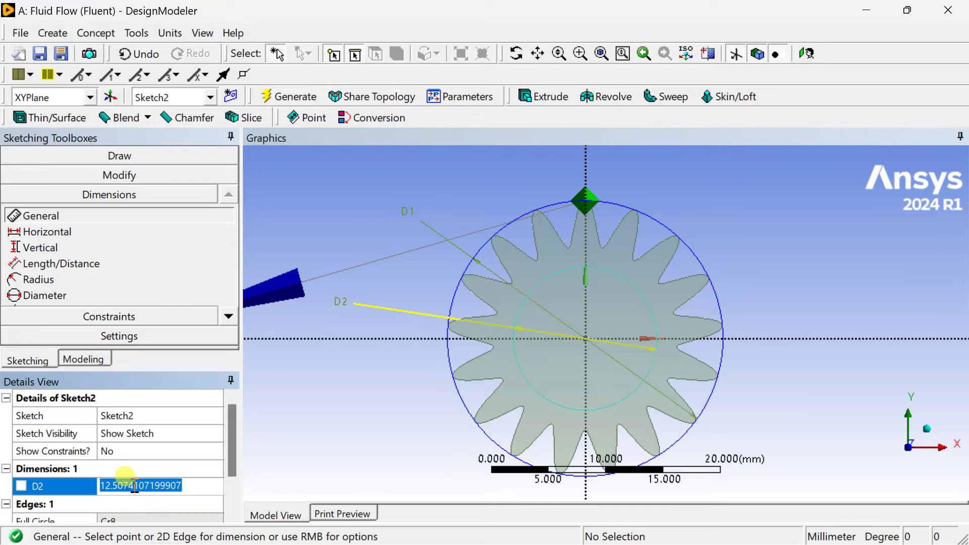
{"action": "type", "text": "15"}
{"action": "key", "text": "Return"}
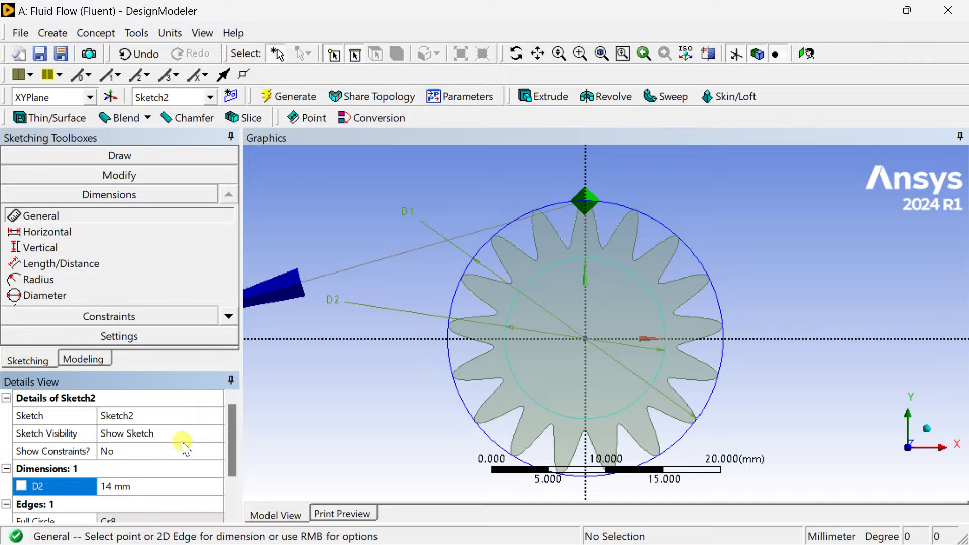
{"action": "left_click", "coordinate": [277, 95]}
Step: Extrude the 14 mm circle sketch with Add Frozen in the normal direction at 5 mm depth and generate it
{"action": "mouse_move", "coordinate": [796, 439]}
{"action": "middle_mouse_down"}
{"action": "mouse_move", "coordinate": [692, 457]}
{"action": "mouse_move", "coordinate": [710, 457]}
{"action": "middle_mouse_up"}
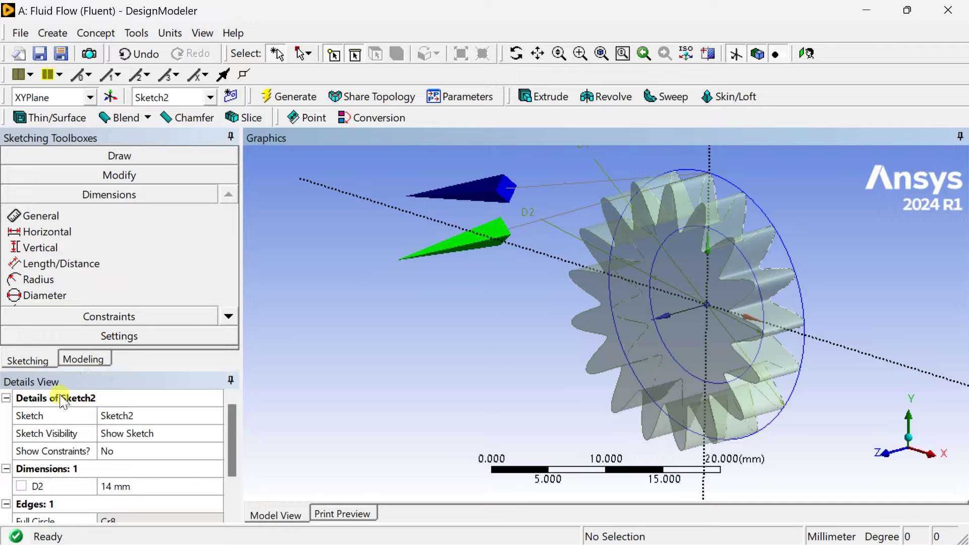
{"action": "left_click", "coordinate": [83, 360]}
{"action": "left_click", "coordinate": [114, 186]}
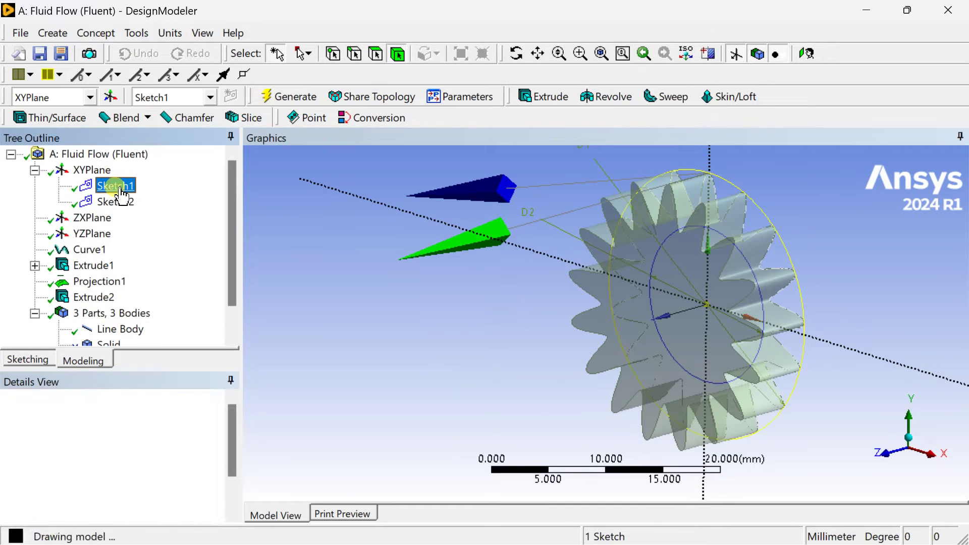
{"action": "left_click", "coordinate": [120, 202]}
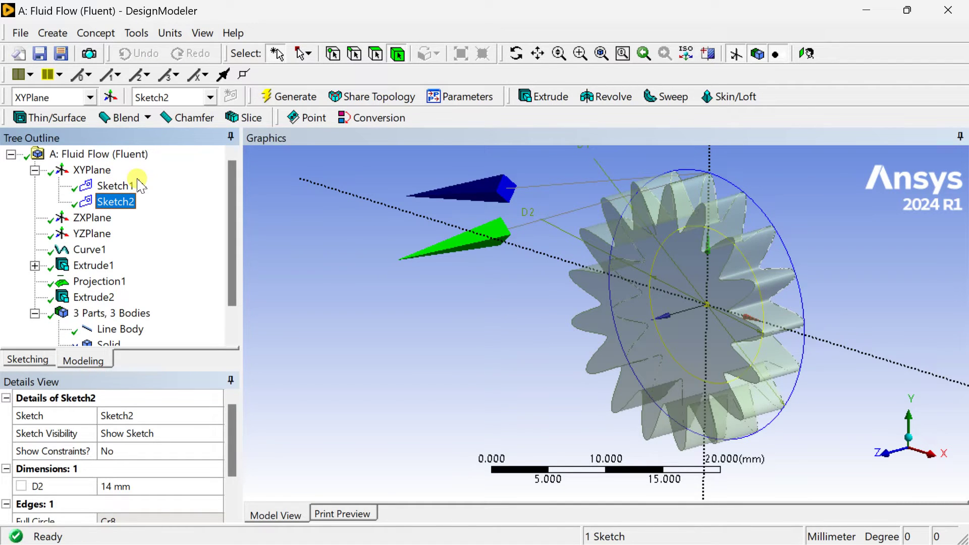
{"action": "left_click", "coordinate": [543, 96]}
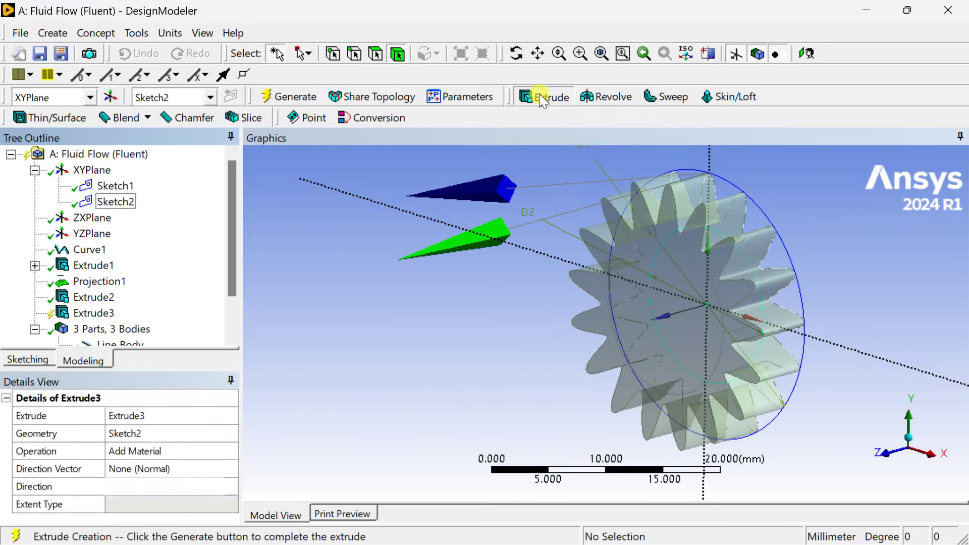
{"action": "middle_click_drag", "start_coordinate": [687, 252], "coordinate": [707, 258]}
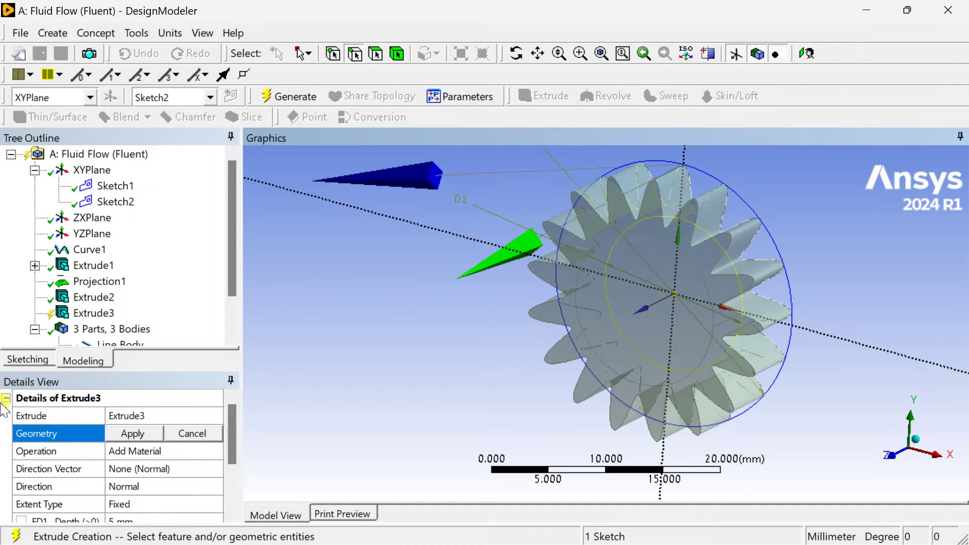
{"action": "left_click", "coordinate": [127, 437]}
{"action": "left_click", "coordinate": [159, 452]}
{"action": "left_click", "coordinate": [217, 451]}
{"action": "left_click", "coordinate": [187, 463]}
{"action": "scroll", "coordinate": [178, 471], "scroll_direction": "down", "scroll_amount": 1}
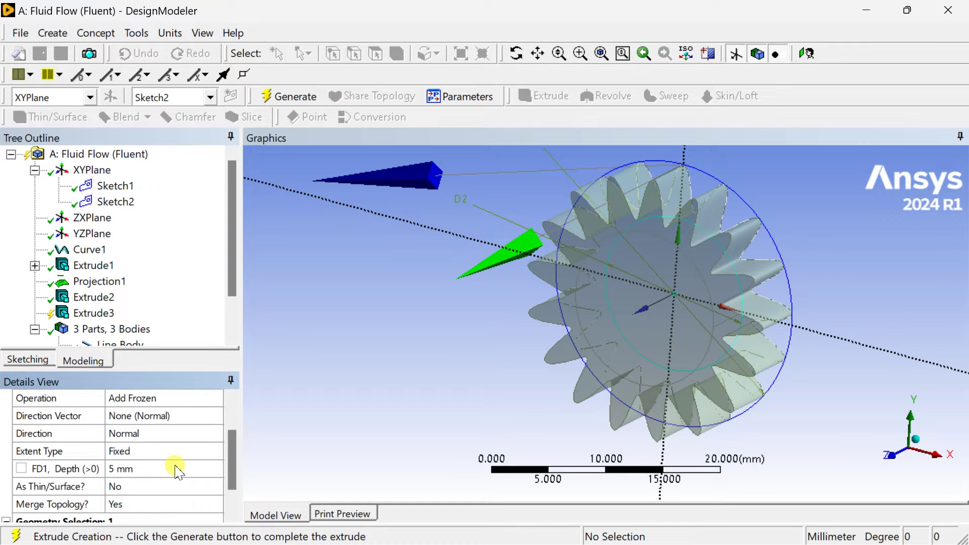
{"action": "left_click", "coordinate": [319, 103]}
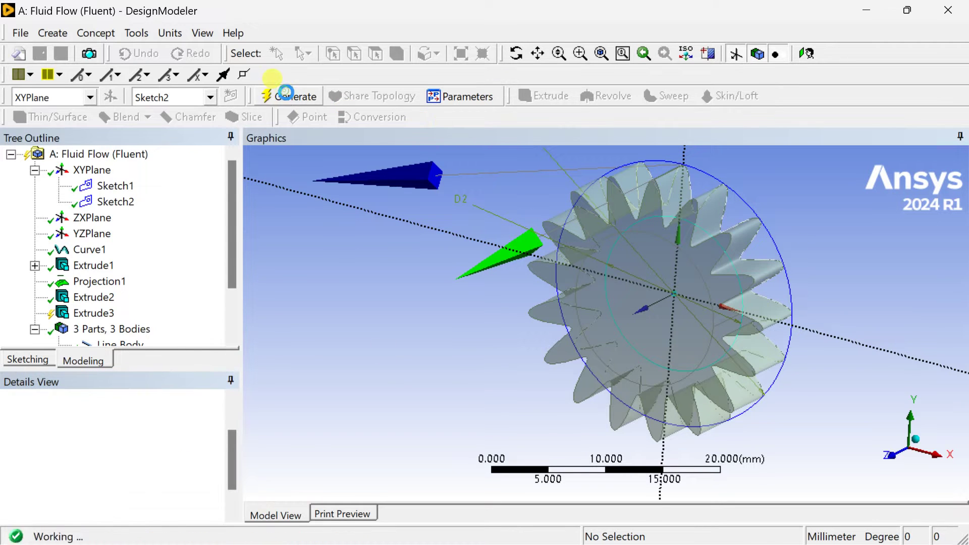
Step: Start a Boolean with the Subtract operation and assign the toothed gear solid as its target body
{"action": "middle_click_drag", "start_coordinate": [651, 285], "coordinate": [508, 214]}
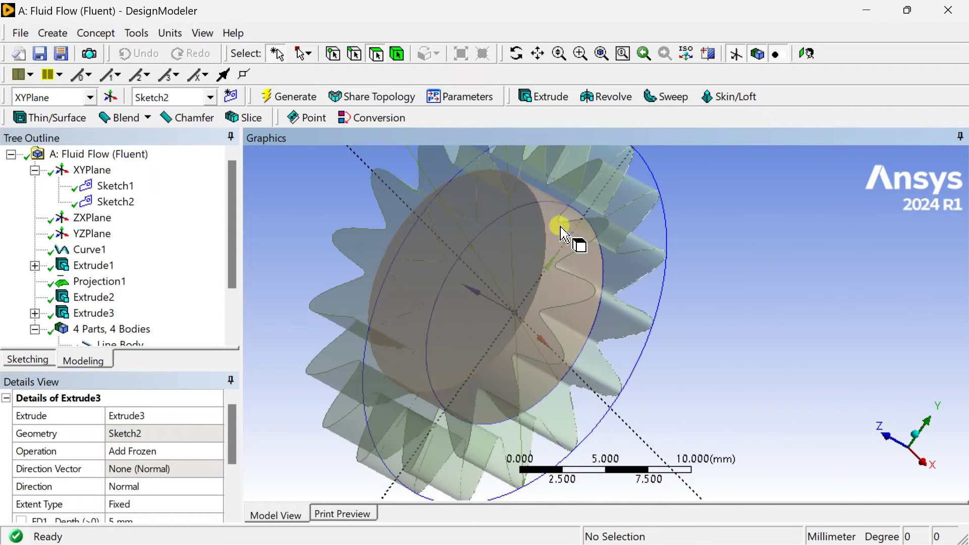
{"action": "left_click", "coordinate": [575, 243]}
{"action": "left_click", "coordinate": [640, 264]}
{"action": "left_click", "coordinate": [810, 264]}
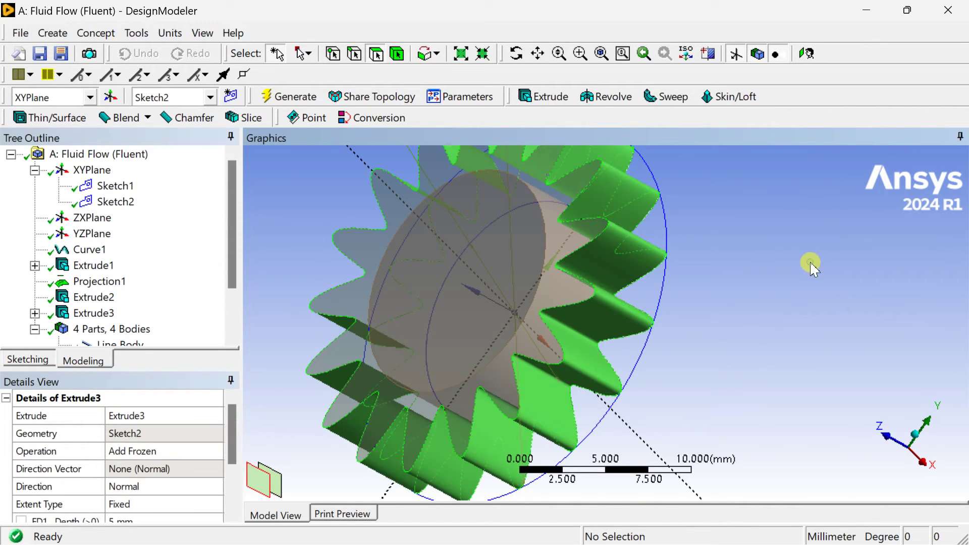
{"action": "left_click", "coordinate": [53, 33]}
{"action": "left_click", "coordinate": [65, 304]}
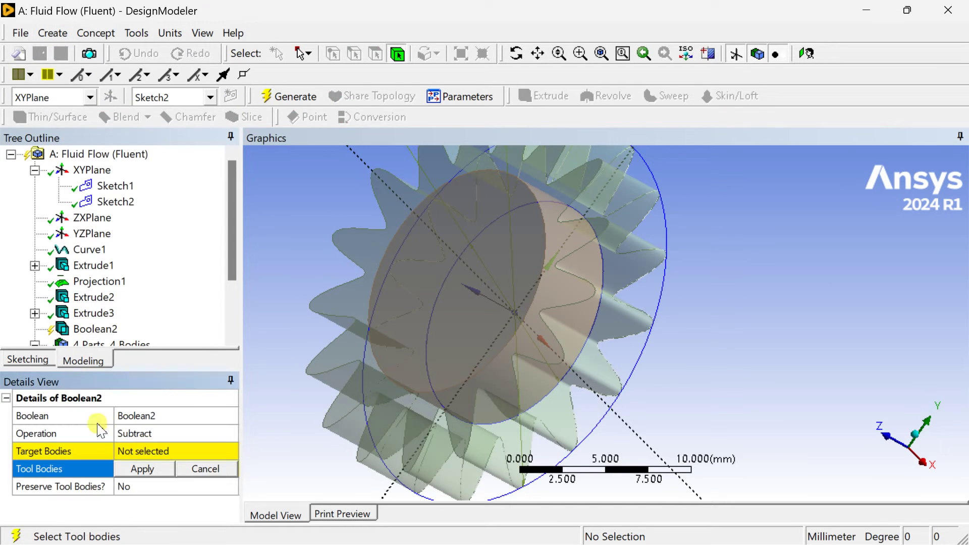
{"action": "left_click", "coordinate": [154, 454]}
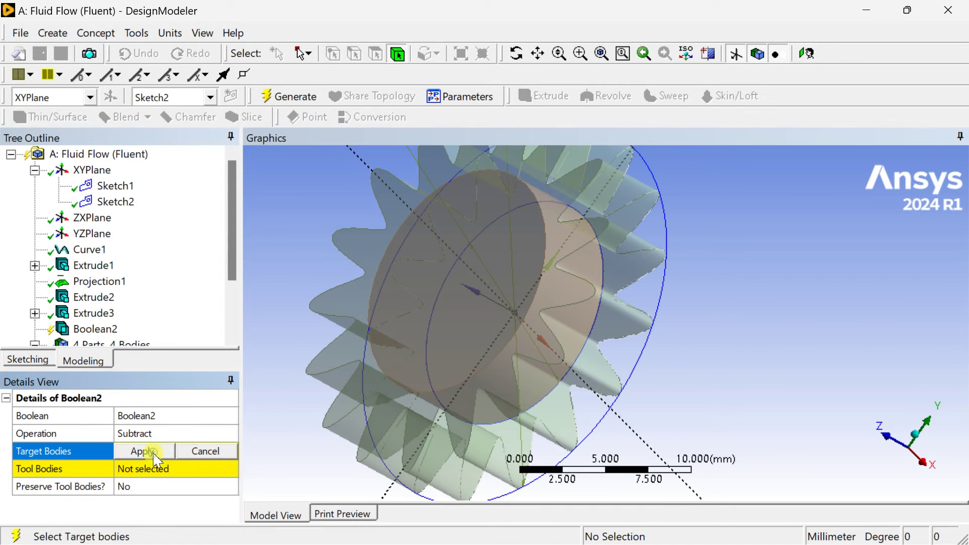
{"action": "left_click", "coordinate": [639, 323]}
{"action": "left_click", "coordinate": [147, 451]}
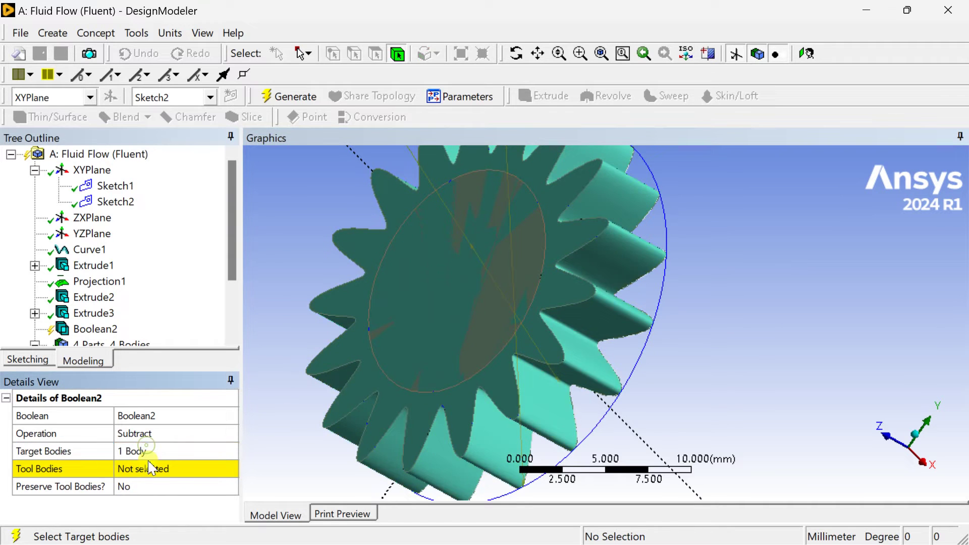
Step: Assign the 14 mm disc inside the gear as the tool body and generate the Boolean subtraction
{"action": "left_click", "coordinate": [166, 469]}
{"action": "left_click", "coordinate": [503, 274]}
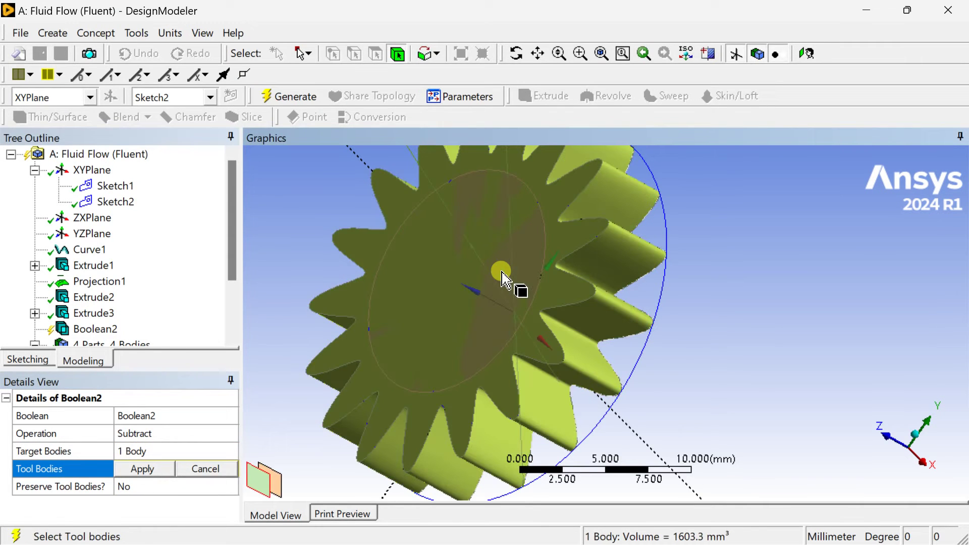
{"action": "left_click", "coordinate": [279, 489]}
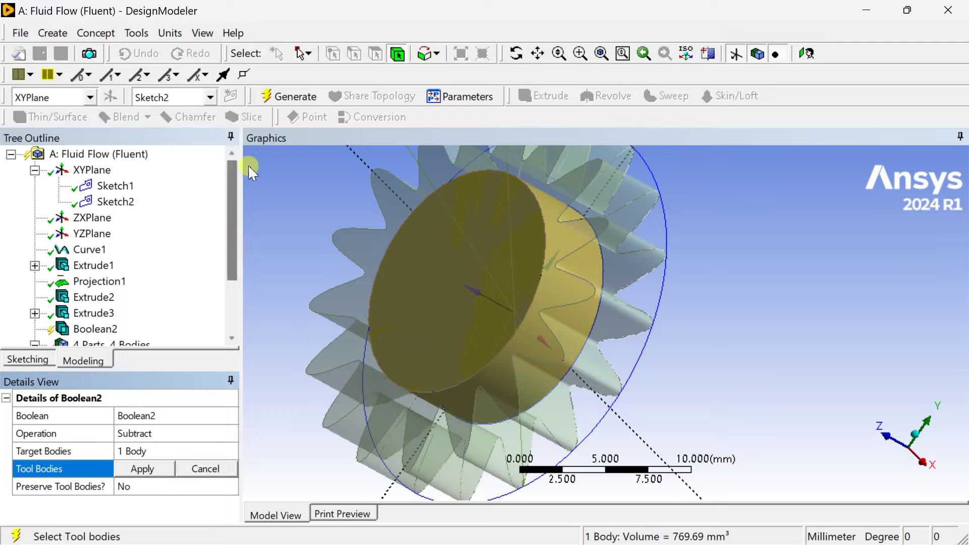
{"action": "left_click", "coordinate": [290, 96]}
Step: Examine the bored gear body and its central hole from several angles
{"action": "middle_click_drag", "start_coordinate": [432, 324], "coordinate": [435, 262]}
{"action": "left_click", "coordinate": [433, 260]}
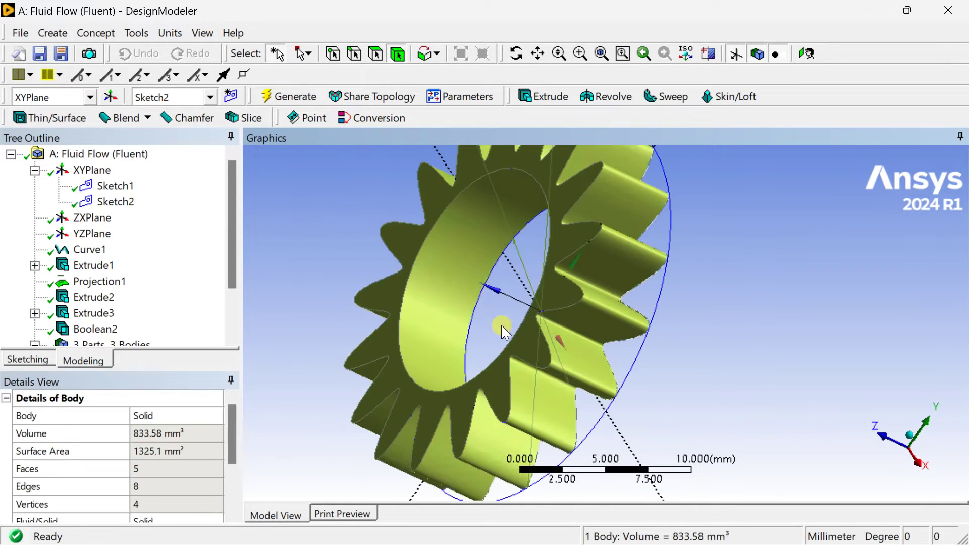
{"action": "scroll", "coordinate": [502, 328], "scroll_direction": "down", "scroll_amount": 3}
{"action": "middle_click_drag", "start_coordinate": [501, 328], "coordinate": [878, 411]}
{"action": "scroll", "coordinate": [676, 288], "scroll_direction": "up", "scroll_amount": 2}
{"action": "scroll", "coordinate": [714, 339], "scroll_direction": "up", "scroll_amount": 2}
{"action": "left_click", "coordinate": [937, 444]}
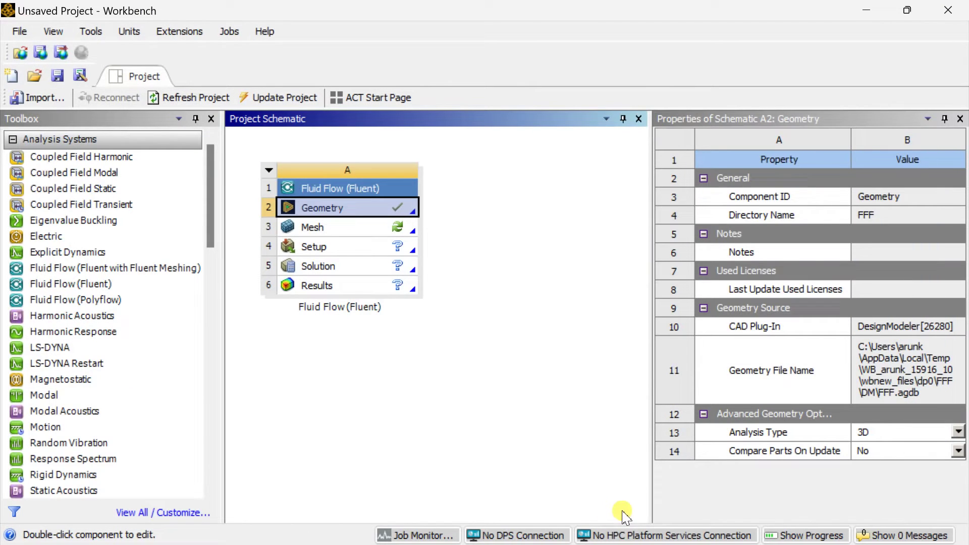
Step: Open the Fluid Flow system's Mesh cell from Workbench for editing in Meshing, and check the gear's toothed and front faces
{"action": "left_click", "coordinate": [364, 228]}
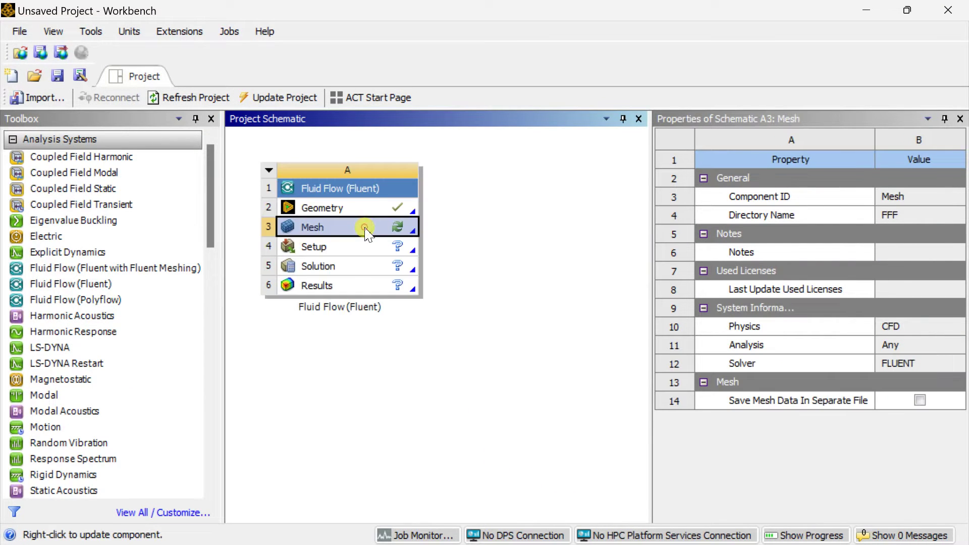
{"action": "right_click", "coordinate": [366, 232]}
{"action": "left_click", "coordinate": [383, 240]}
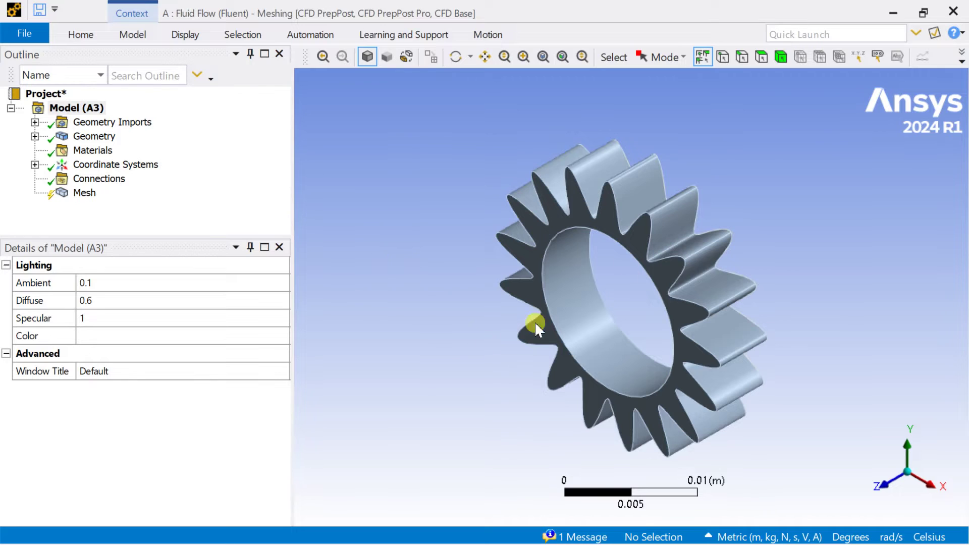
{"action": "left_click", "coordinate": [632, 179]}
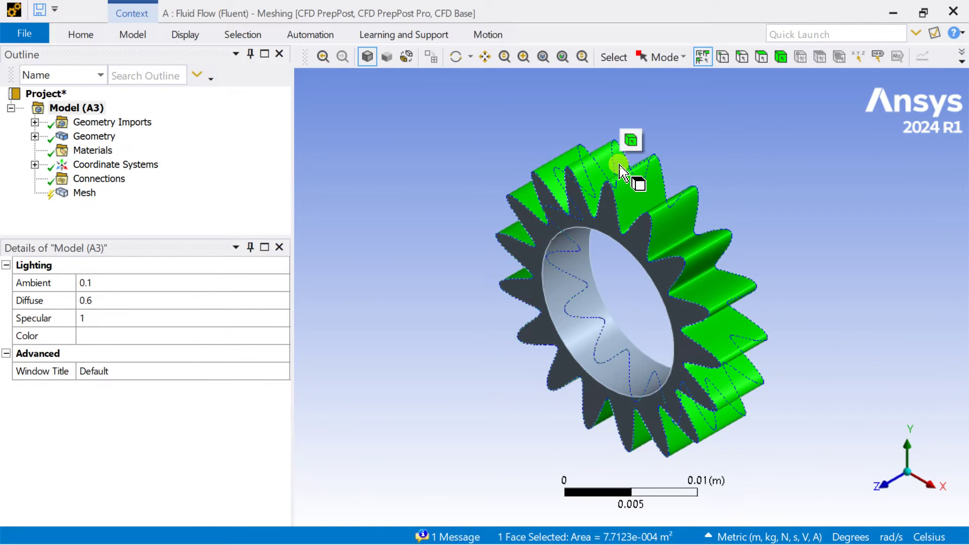
{"action": "left_click", "coordinate": [579, 214]}
{"action": "left_click", "coordinate": [579, 214]}
{"action": "left_click", "coordinate": [912, 403]}
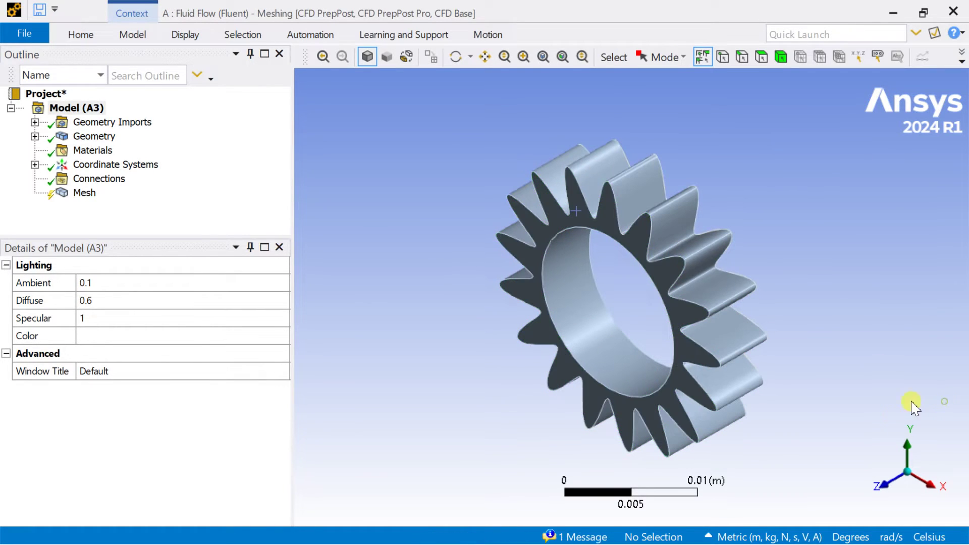
Step: Generate the gear's mesh with the default settings and inspect its front-face elements along the Z axis
{"action": "left_click", "coordinate": [83, 193]}
{"action": "right_click", "coordinate": [90, 197]}
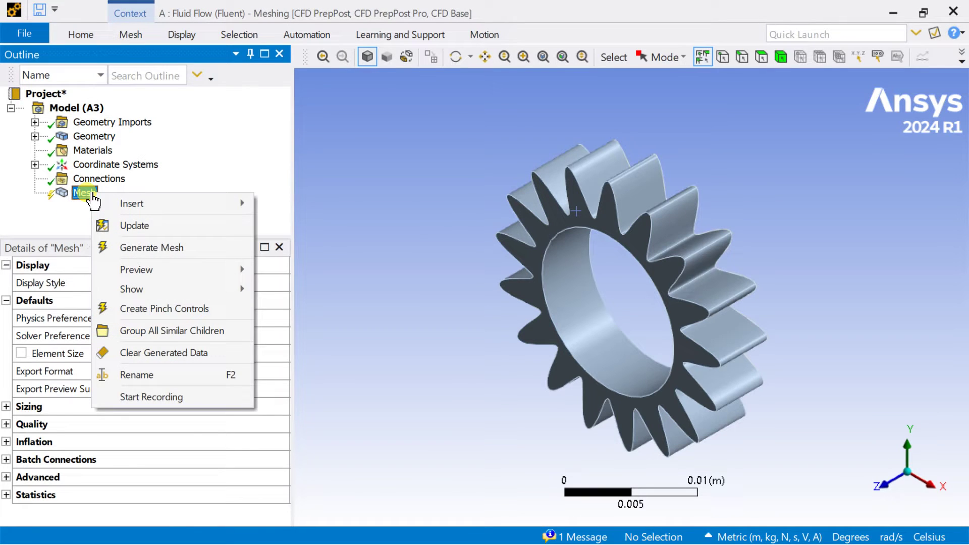
{"action": "left_click", "coordinate": [156, 248]}
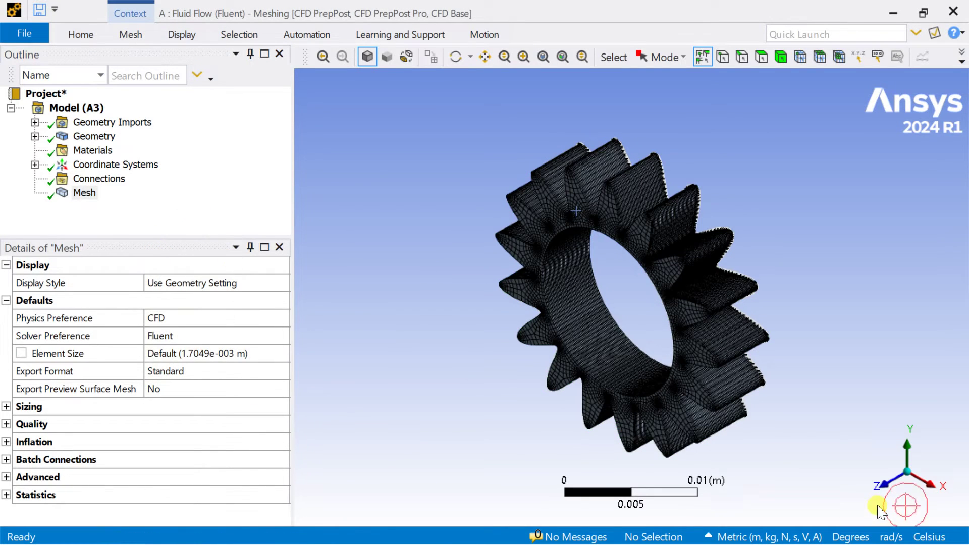
{"action": "left_click", "coordinate": [879, 488]}
{"action": "scroll", "coordinate": [613, 260], "scroll_direction": "up", "scroll_amount": 2}
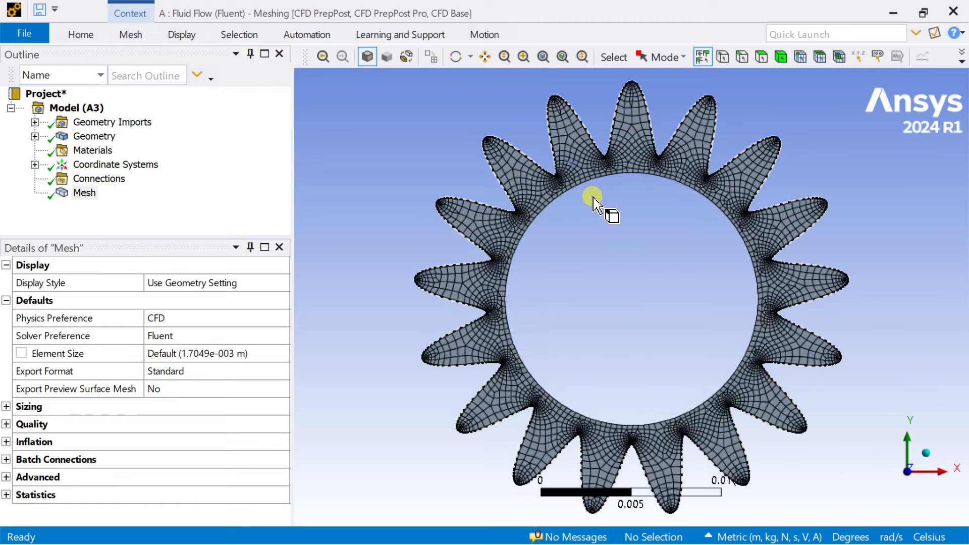
{"action": "scroll", "coordinate": [590, 188], "scroll_direction": "up", "scroll_amount": 2}
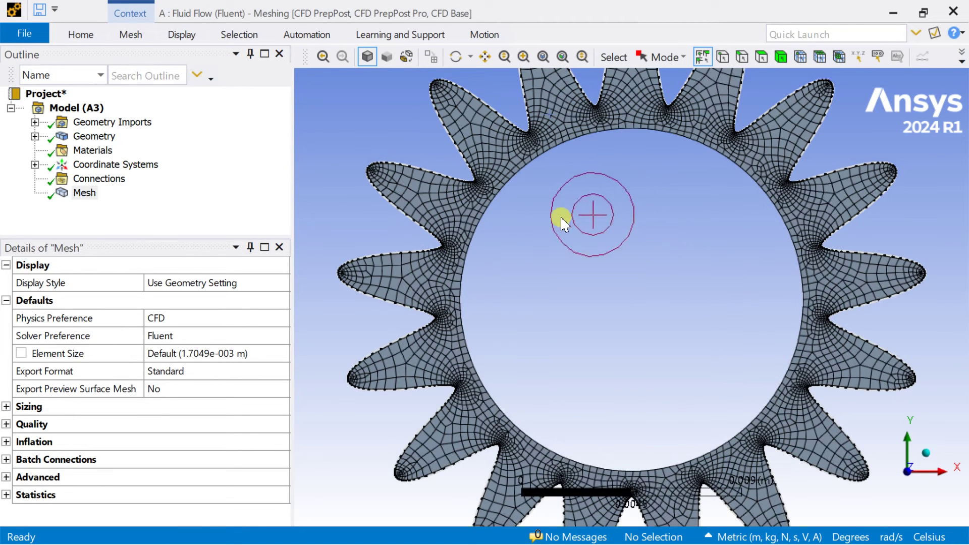
Step: Turn on adaptive sizing in the mesh settings and set its resolution to 7
{"action": "left_click", "coordinate": [7, 407]}
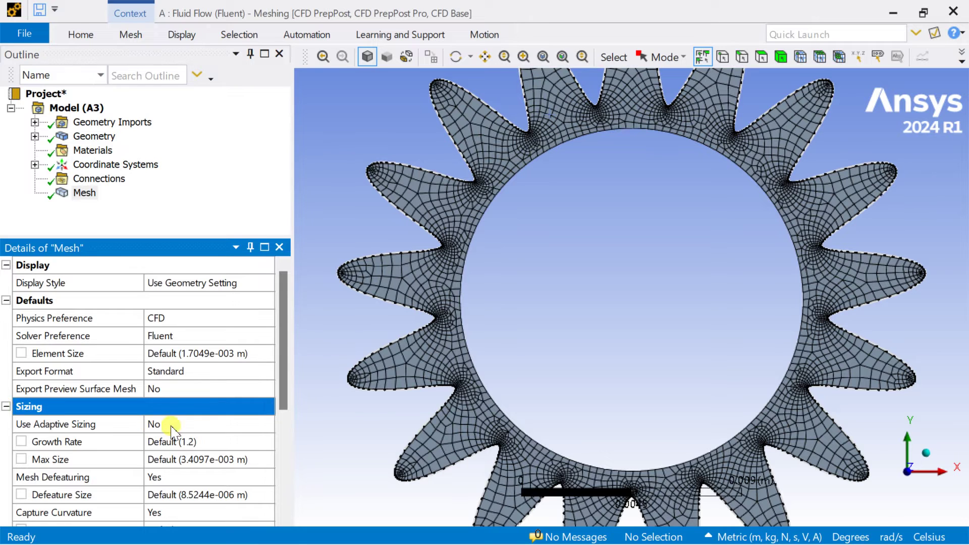
{"action": "left_click", "coordinate": [172, 426]}
{"action": "left_click", "coordinate": [266, 424]}
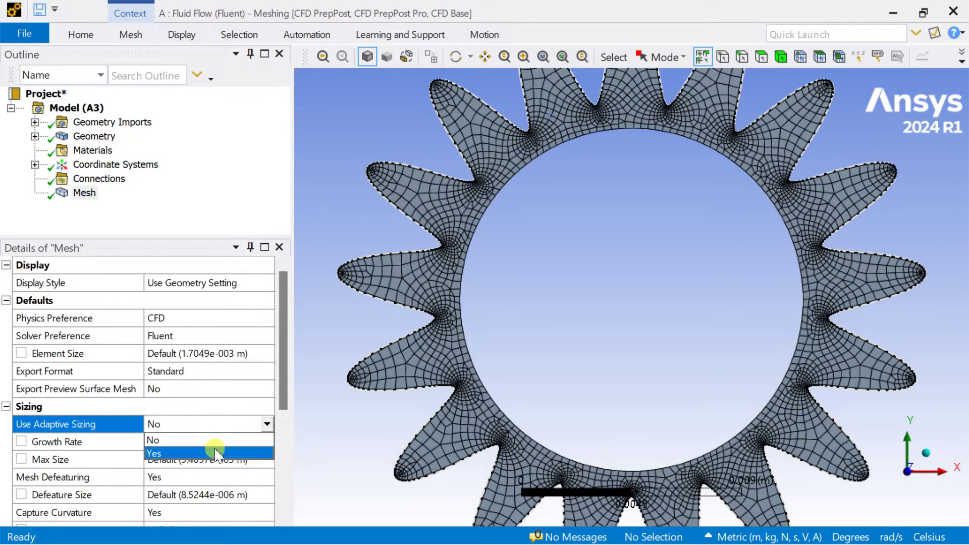
{"action": "left_click", "coordinate": [215, 453]}
{"action": "left_click", "coordinate": [217, 457]}
{"action": "scroll", "coordinate": [246, 412], "scroll_direction": "down", "scroll_amount": 1}
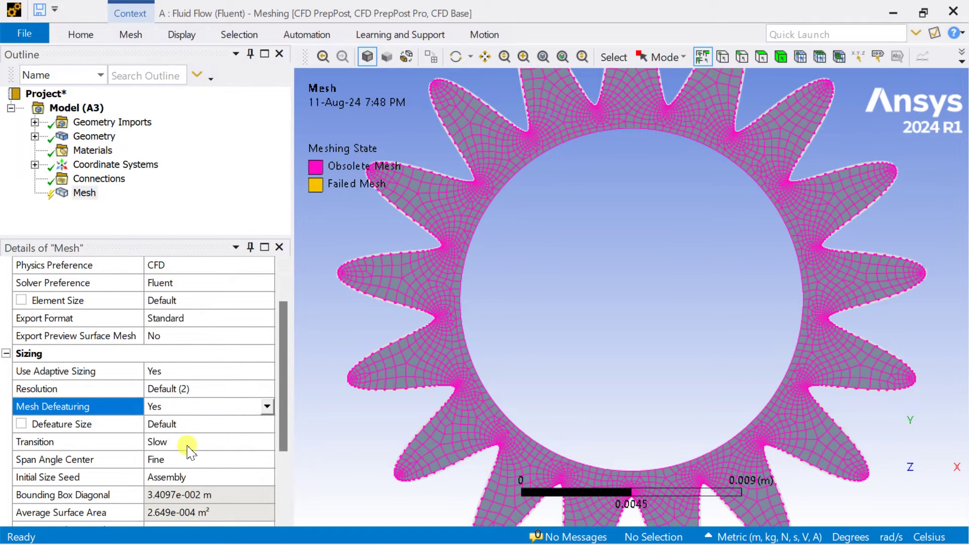
{"action": "scroll", "coordinate": [176, 467], "scroll_direction": "down", "scroll_amount": 1}
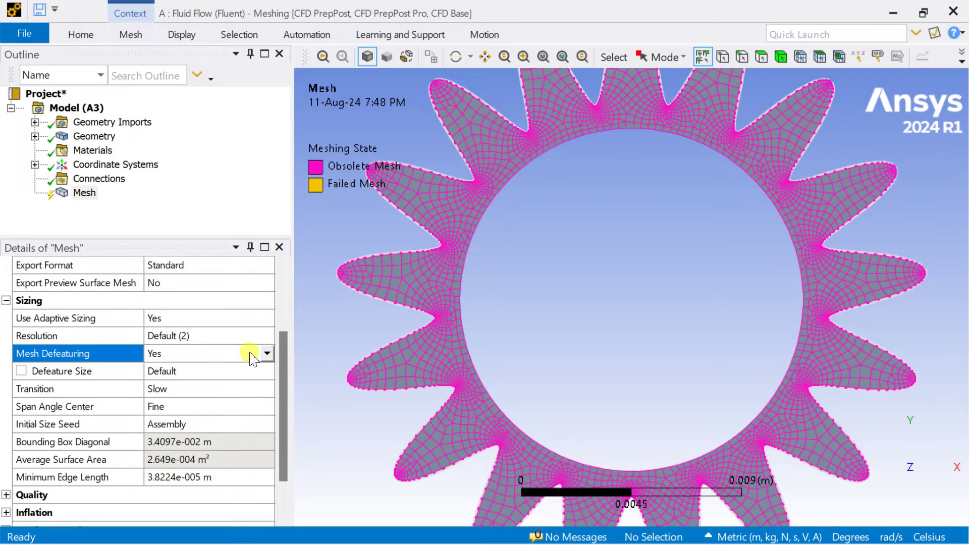
{"action": "left_click", "coordinate": [242, 337]}
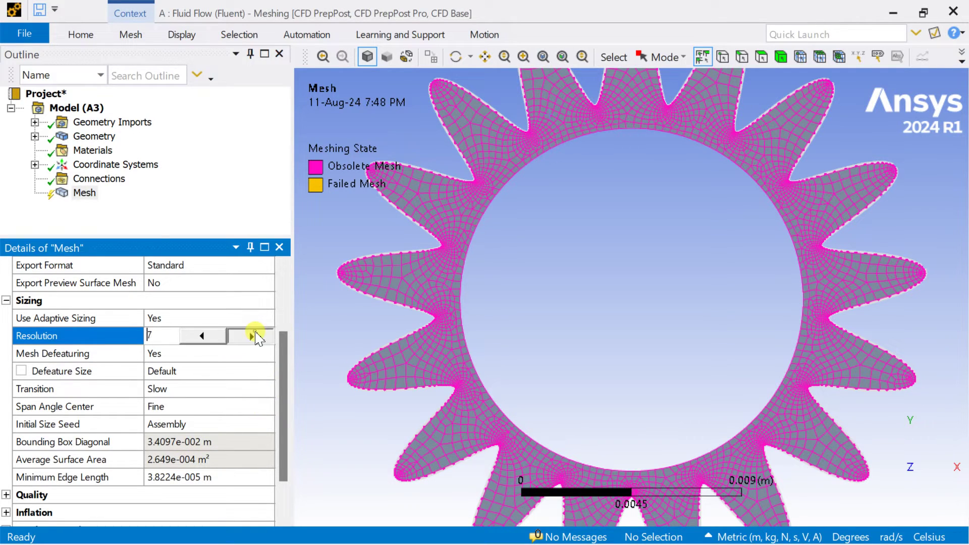
{"action": "left_click", "coordinate": [301, 323]}
Step: Regenerate the gear's mesh and inspect the elements on its front face, teeth and bore from several angles
{"action": "right_click", "coordinate": [82, 193]}
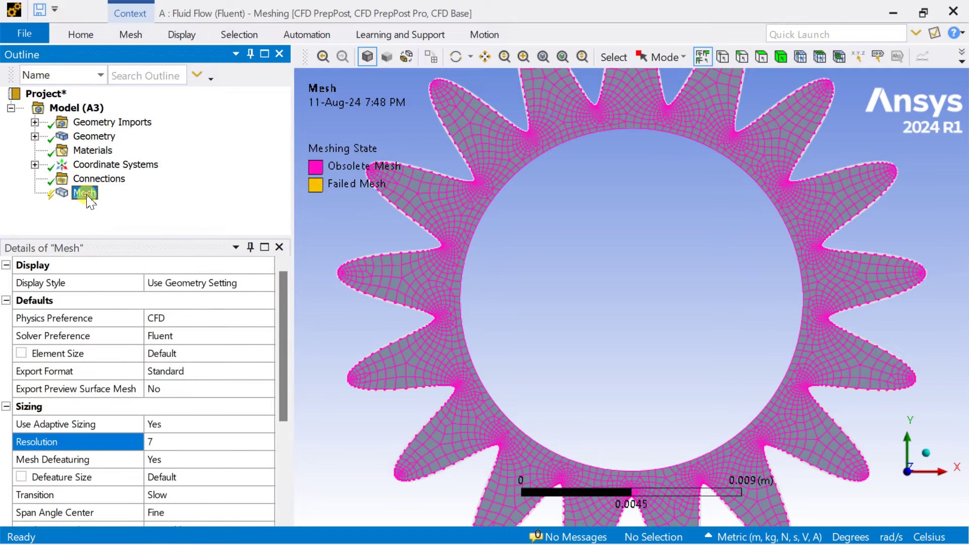
{"action": "left_click", "coordinate": [127, 252]}
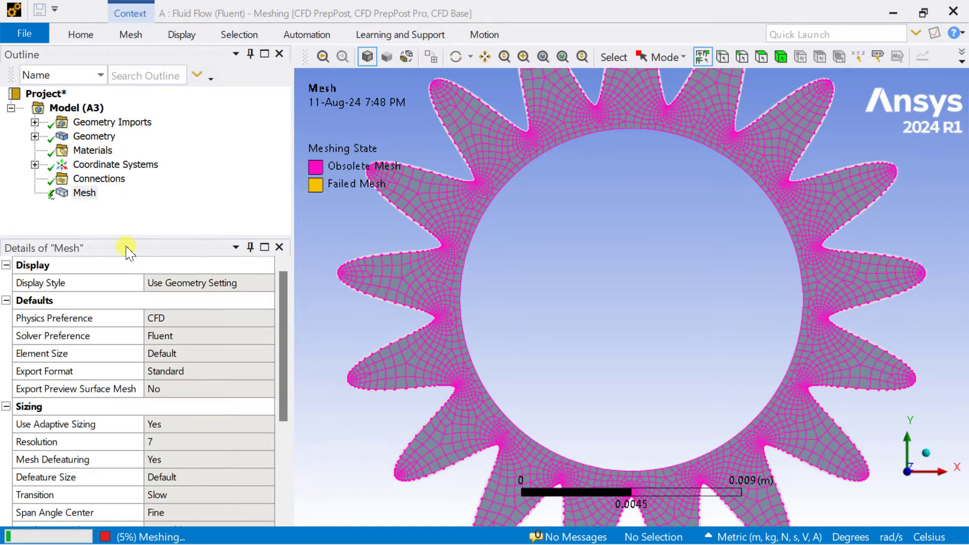
{"action": "middle_click_drag", "start_coordinate": [580, 250], "coordinate": [368, 357]}
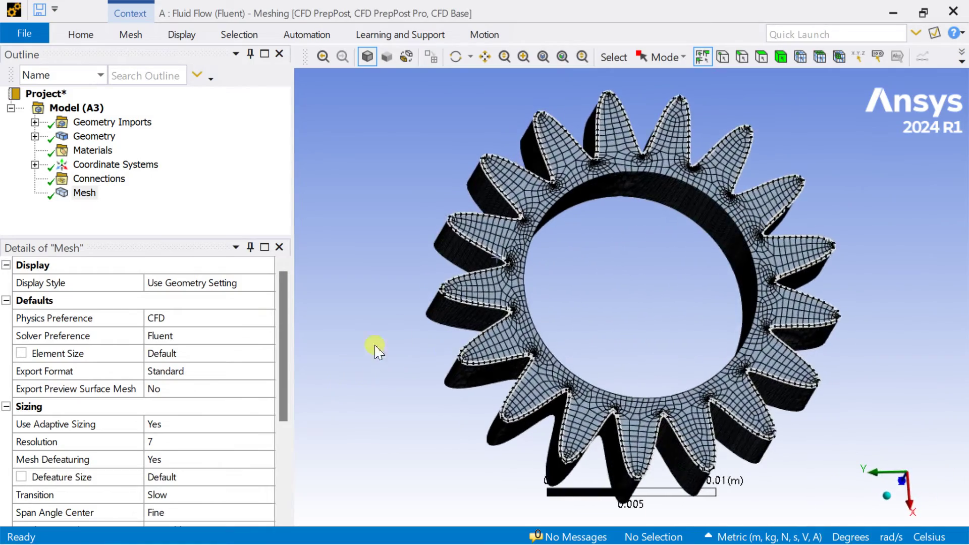
{"action": "scroll", "coordinate": [459, 277], "scroll_direction": "up", "scroll_amount": 6}
{"action": "scroll", "coordinate": [480, 295], "scroll_direction": "down", "scroll_amount": 2}
{"action": "scroll", "coordinate": [478, 291], "scroll_direction": "down", "scroll_amount": 3}
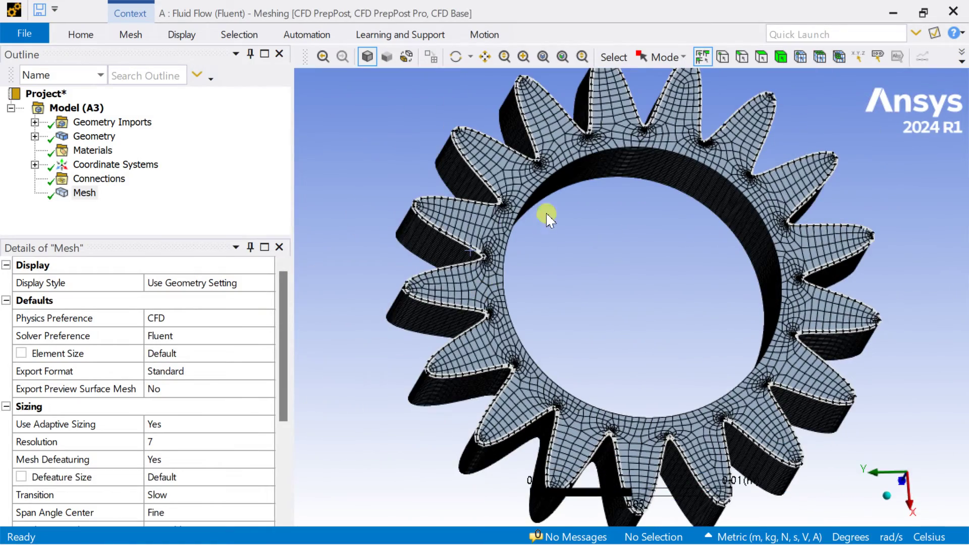
{"action": "middle_click_drag", "start_coordinate": [589, 268], "coordinate": [510, 217]}
Step: Insert a mesh method scoped to the gear body and set it to Sweep
{"action": "left_click", "coordinate": [84, 193]}
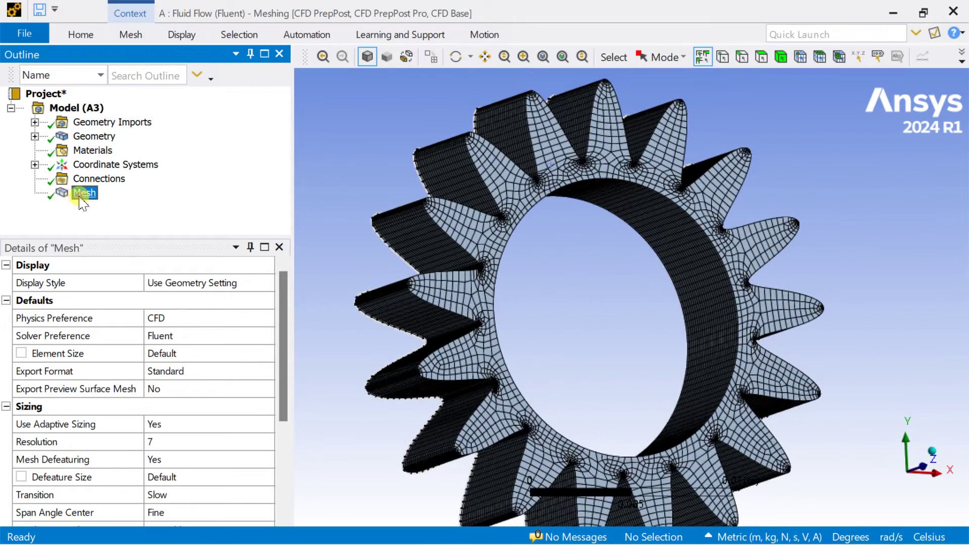
{"action": "right_click", "coordinate": [84, 193]}
{"action": "mouse_move", "coordinate": [113, 212]}
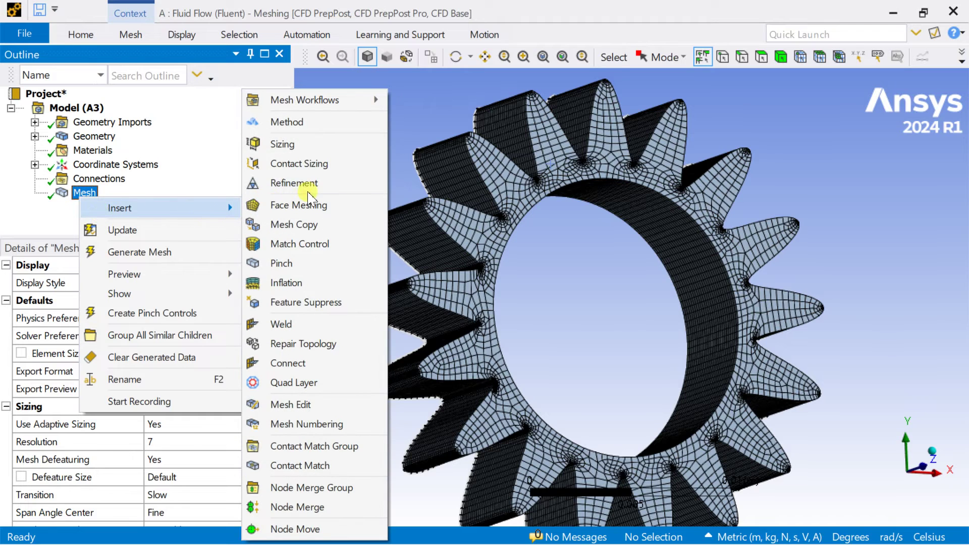
{"action": "left_click", "coordinate": [325, 124]}
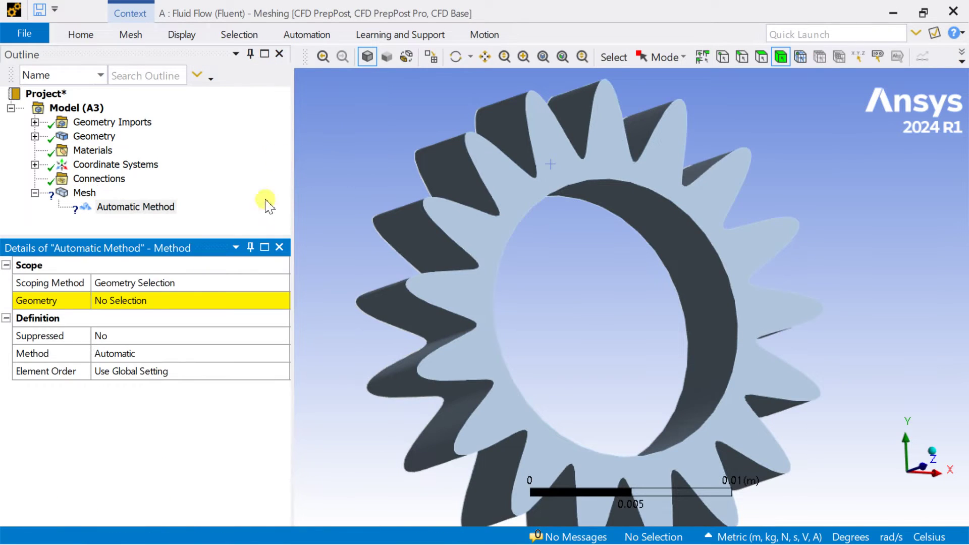
{"action": "left_click", "coordinate": [136, 301]}
{"action": "left_click", "coordinate": [458, 222]}
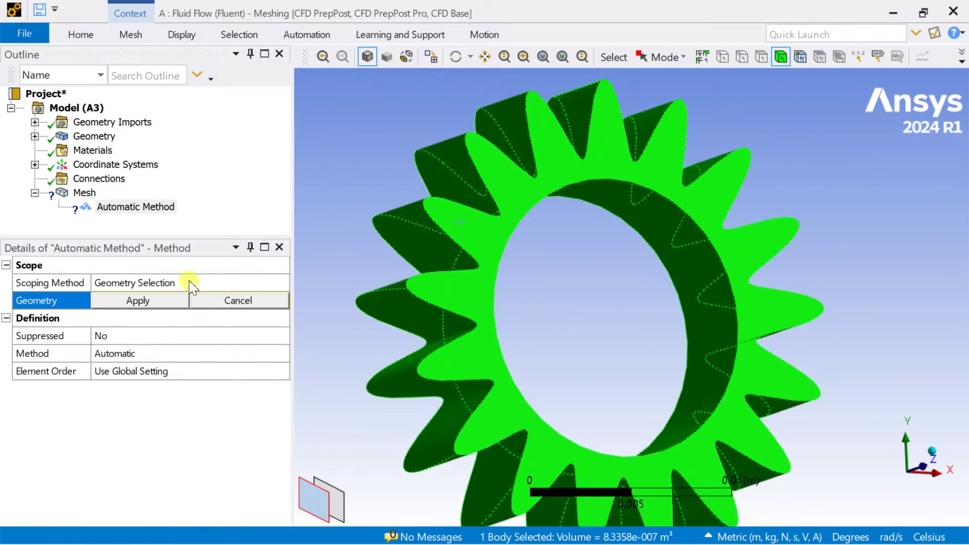
{"action": "left_click", "coordinate": [138, 302]}
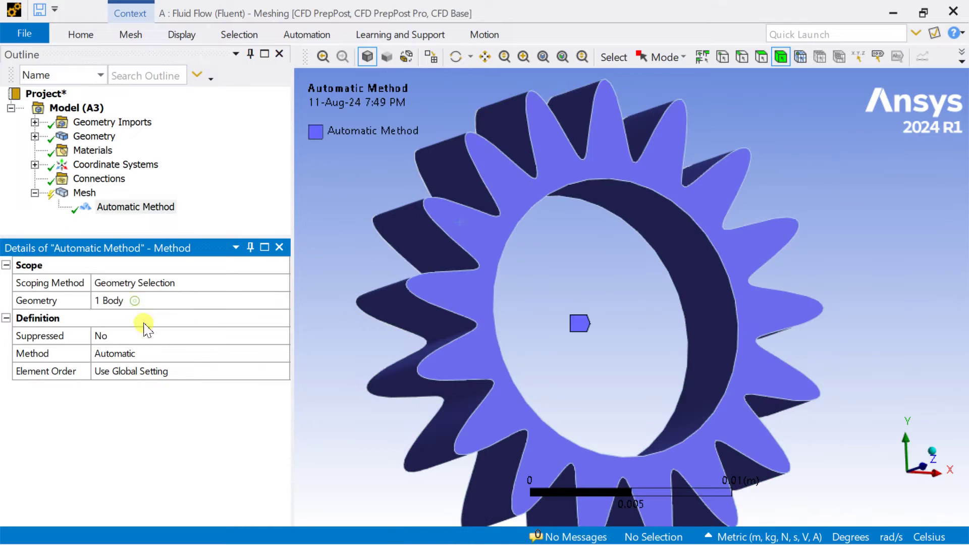
{"action": "left_click", "coordinate": [208, 357]}
{"action": "left_click", "coordinate": [281, 353]}
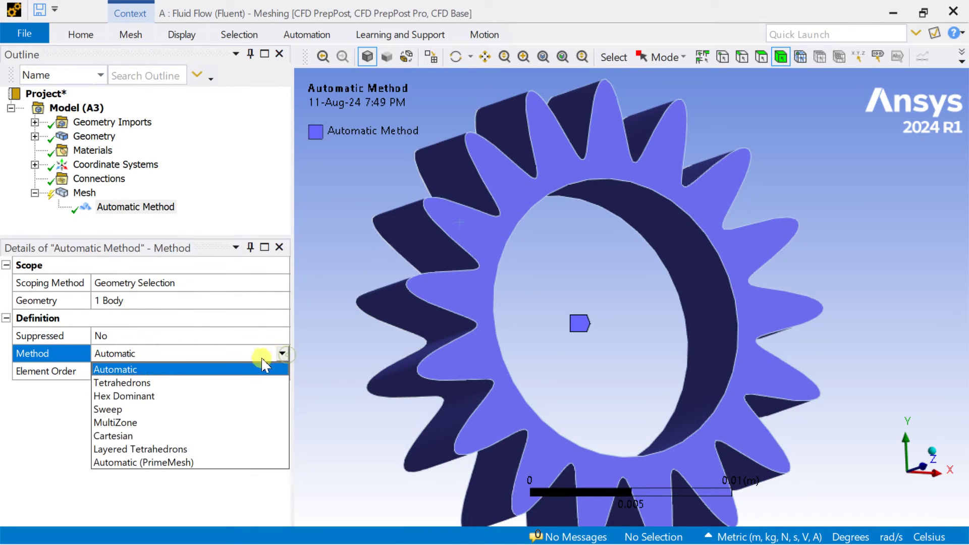
{"action": "left_click", "coordinate": [230, 409]}
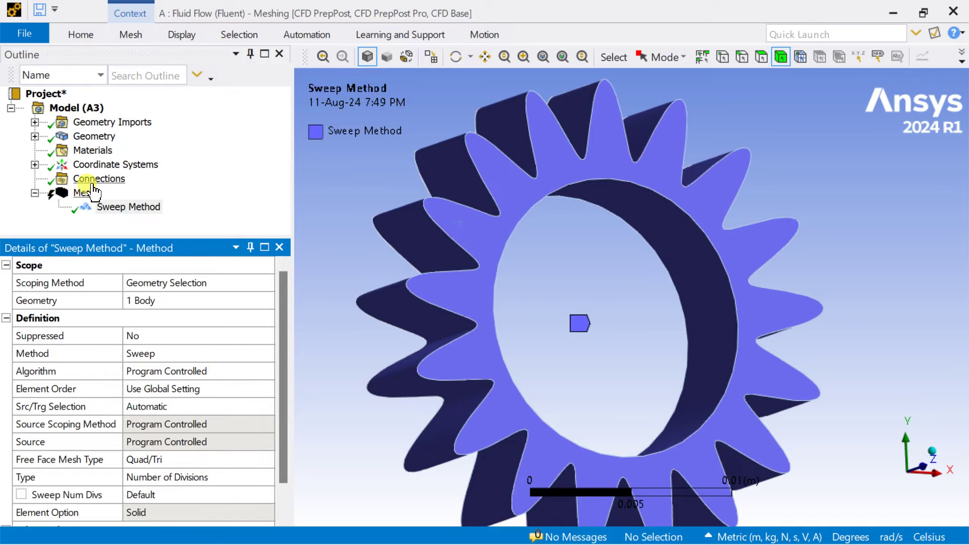
Step: Regenerate the mesh with the sweep method and check the elements along the tooth flanks and inside the bore
{"action": "left_click", "coordinate": [84, 192]}
{"action": "right_click", "coordinate": [84, 193]}
{"action": "left_click", "coordinate": [87, 160]}
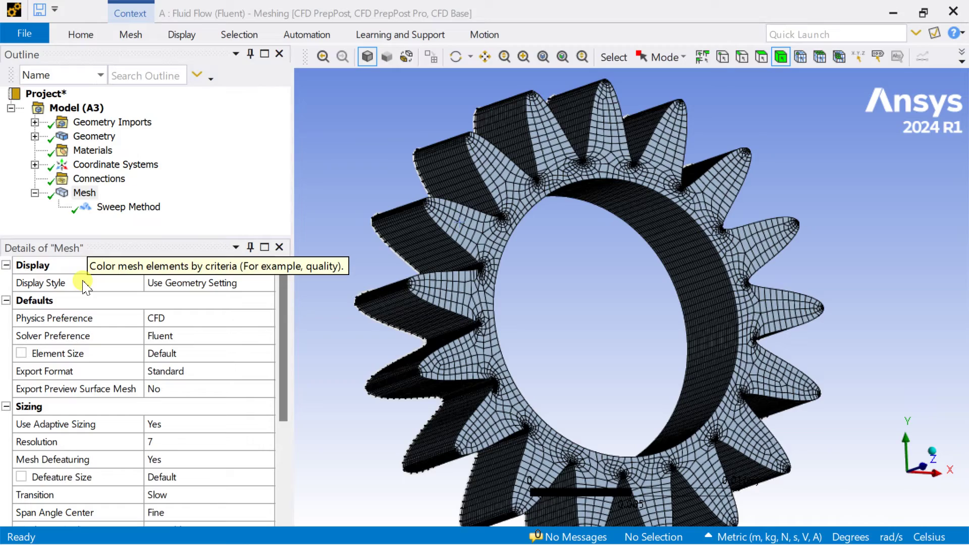
{"action": "middle_click_drag", "start_coordinate": [500, 309], "coordinate": [490, 284]}
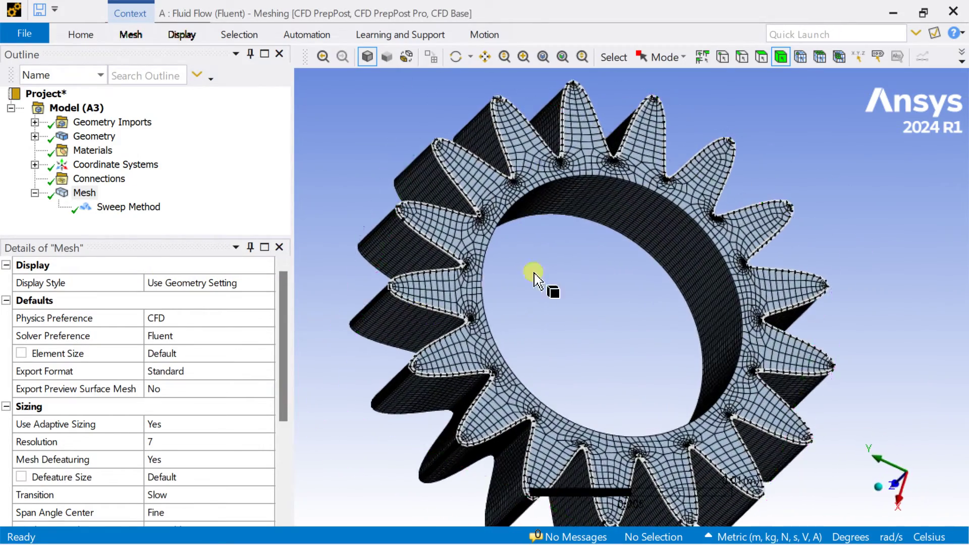
{"action": "middle_click_drag", "start_coordinate": [682, 224], "coordinate": [570, 264]}
{"action": "left_click", "coordinate": [602, 195]}
{"action": "mouse_move", "coordinate": [660, 281]}
{"action": "middle_mouse_down"}
{"action": "mouse_move", "coordinate": [574, 329]}
{"action": "mouse_move", "coordinate": [662, 285]}
{"action": "middle_mouse_up"}
{"action": "left_click", "coordinate": [883, 452]}
{"action": "left_click", "coordinate": [886, 482]}
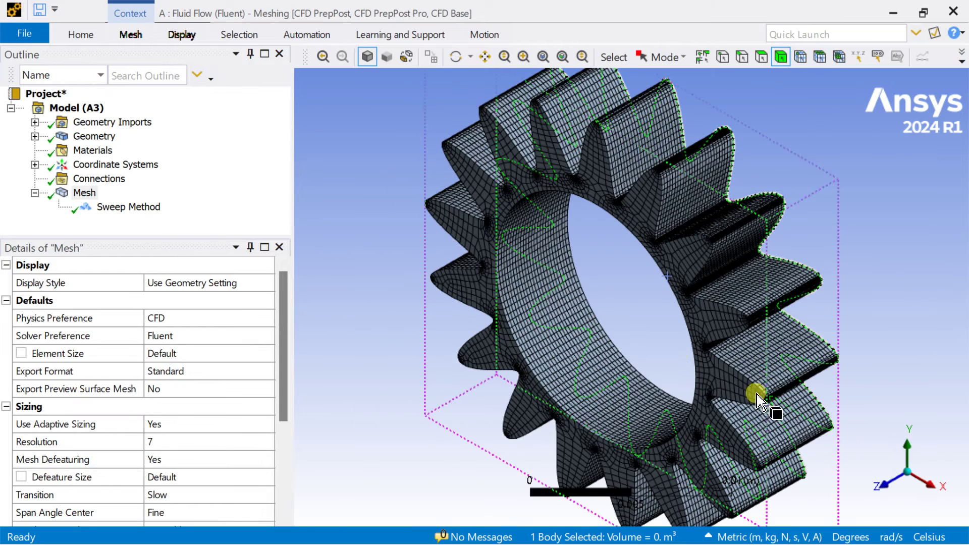
{"action": "left_click", "coordinate": [624, 323]}
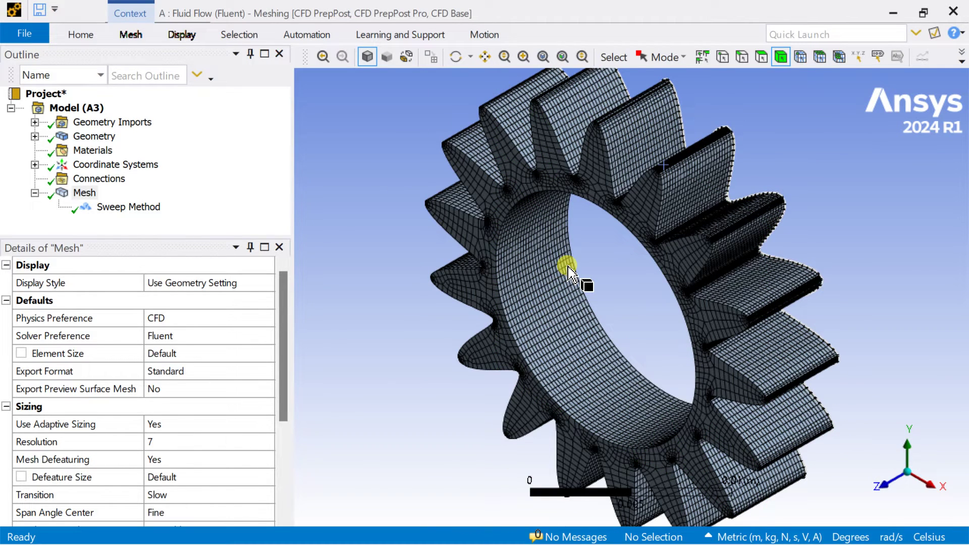
Step: Create a named selection called Hot_Wall from the gear's outer toothed surface, using face selection
{"action": "left_click", "coordinate": [761, 57]}
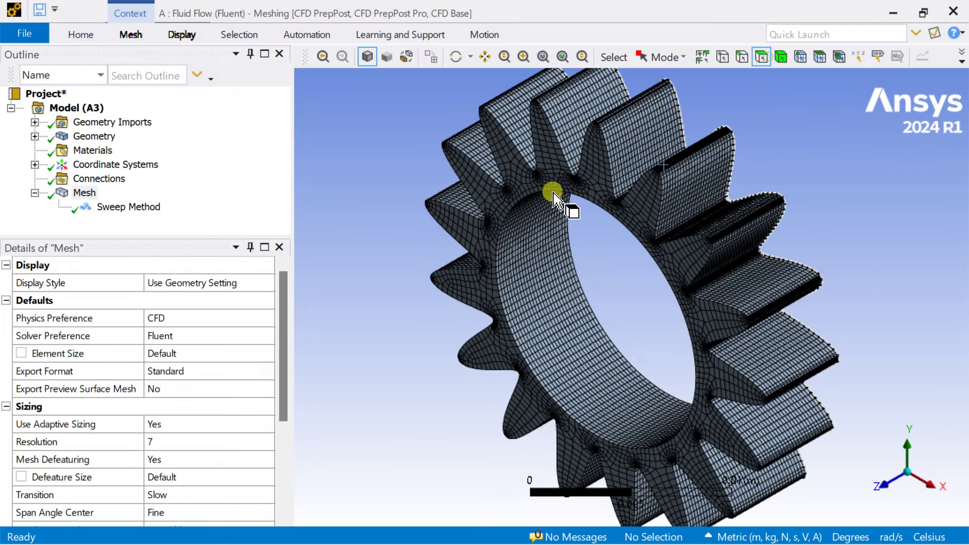
{"action": "left_click", "coordinate": [509, 222]}
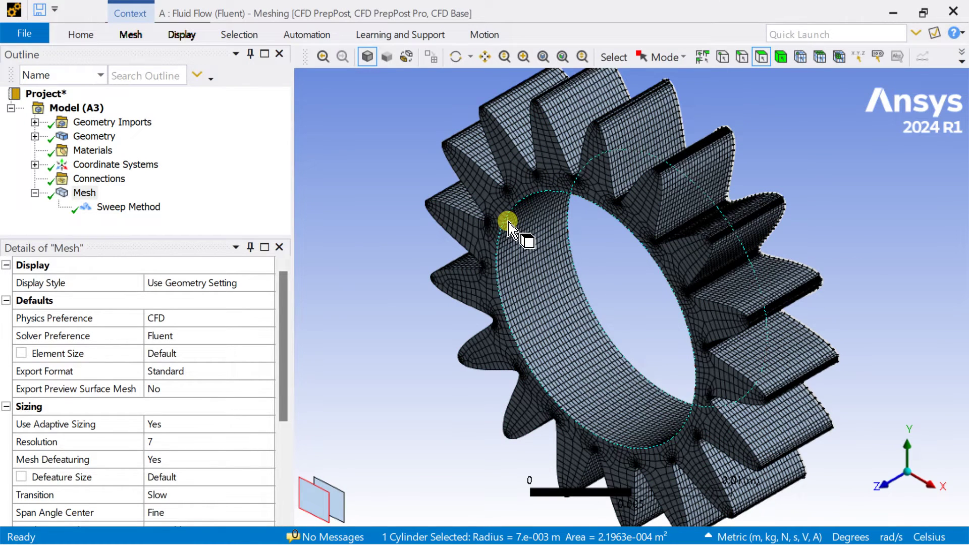
{"action": "left_click", "coordinate": [467, 144]}
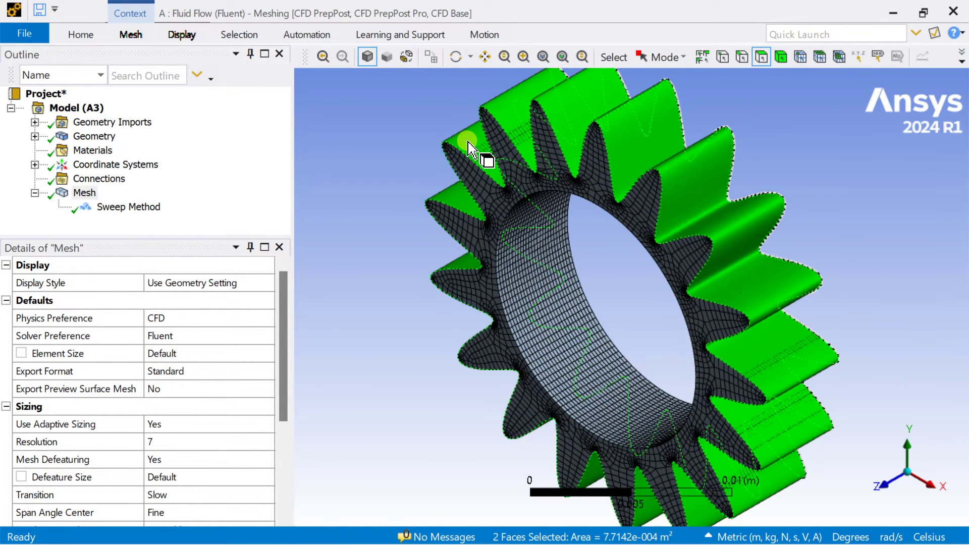
{"action": "right_click", "coordinate": [467, 143]}
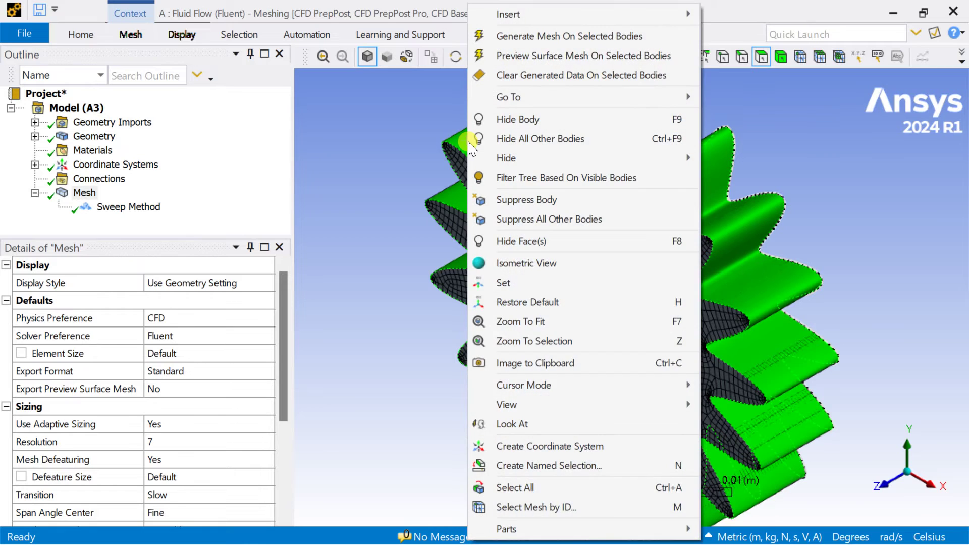
{"action": "left_click", "coordinate": [530, 466]}
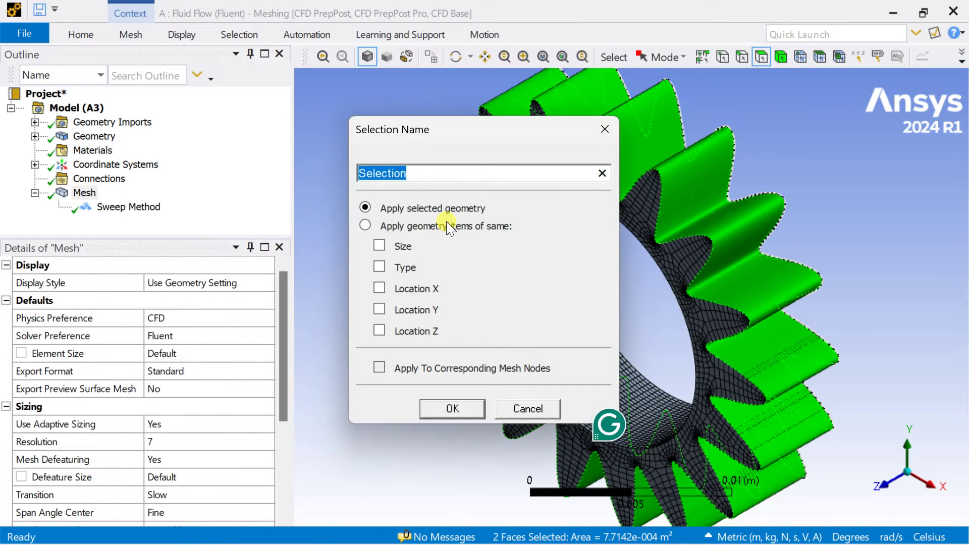
{"action": "type", "text": "HO"}
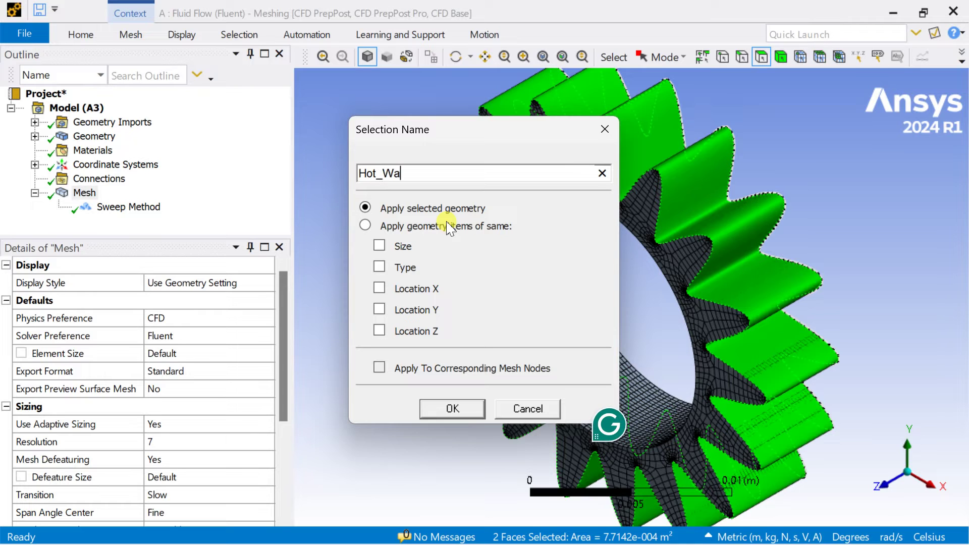
{"action": "key", "text": "Return"}
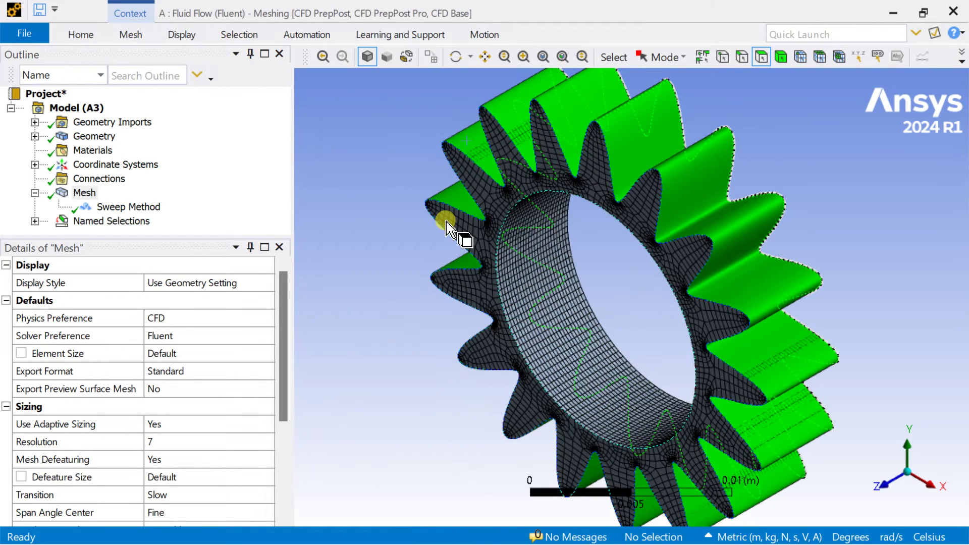
Step: Create a named selection called innerwall from the cylindrical face of the gear's bore
{"action": "left_click", "coordinate": [440, 230]}
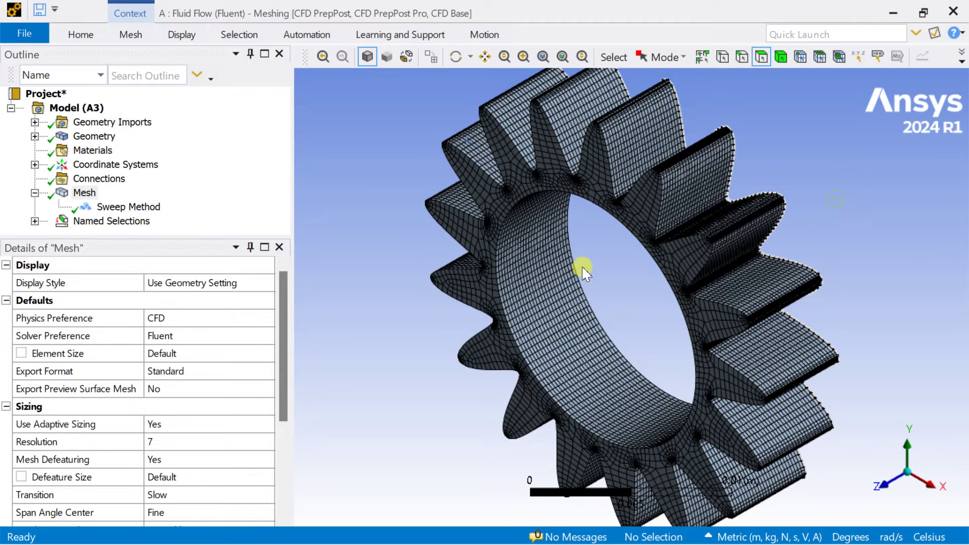
{"action": "left_click", "coordinate": [507, 279]}
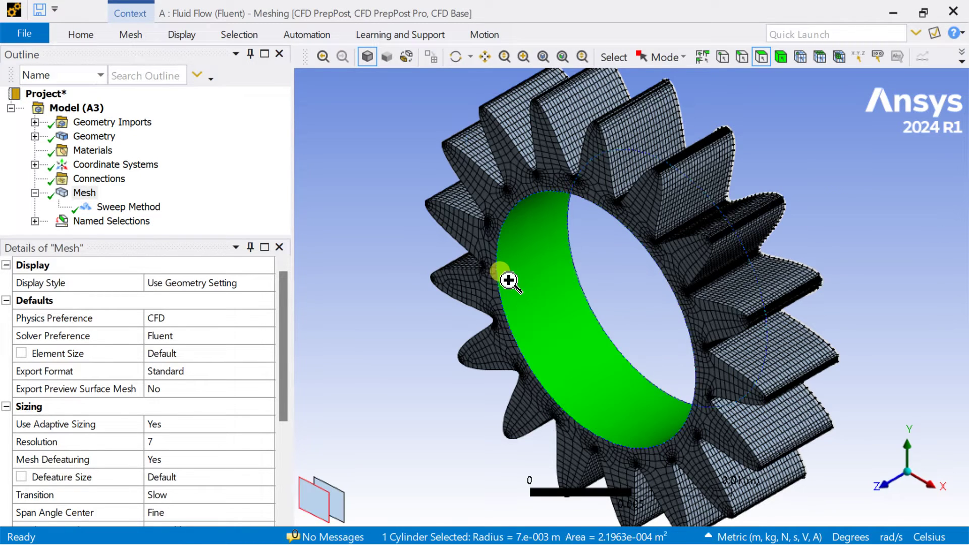
{"action": "right_click", "coordinate": [509, 278]}
{"action": "left_click", "coordinate": [563, 467]}
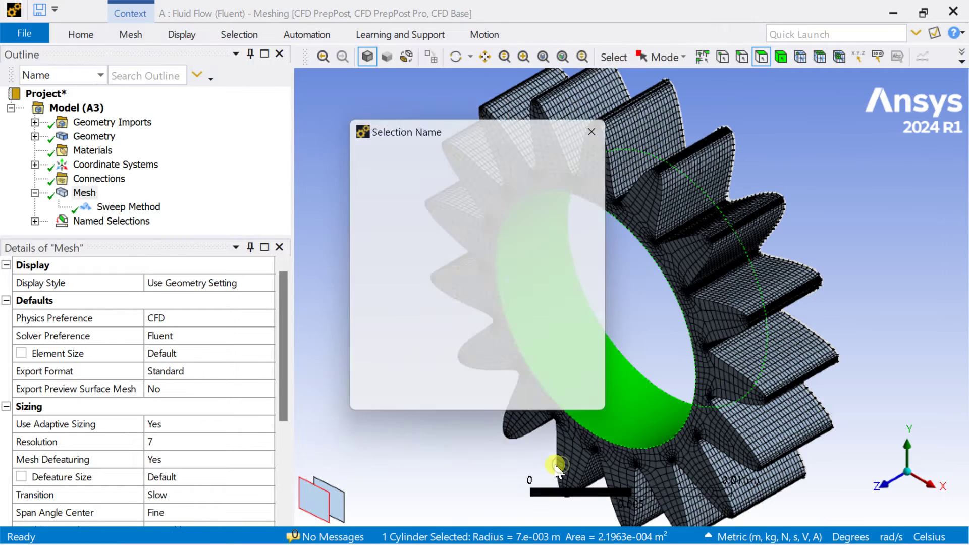
{"action": "type", "text": "inner"}
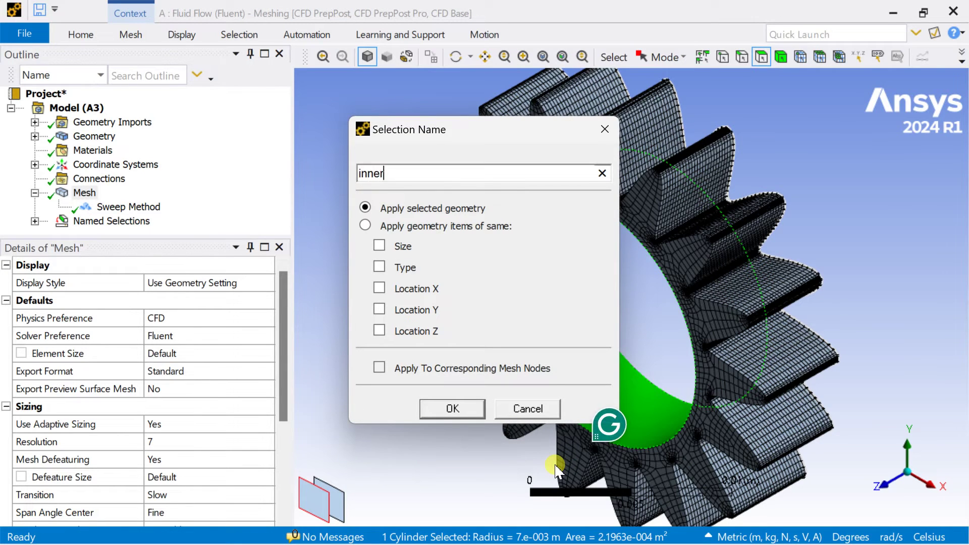
{"action": "key", "text": "Return"}
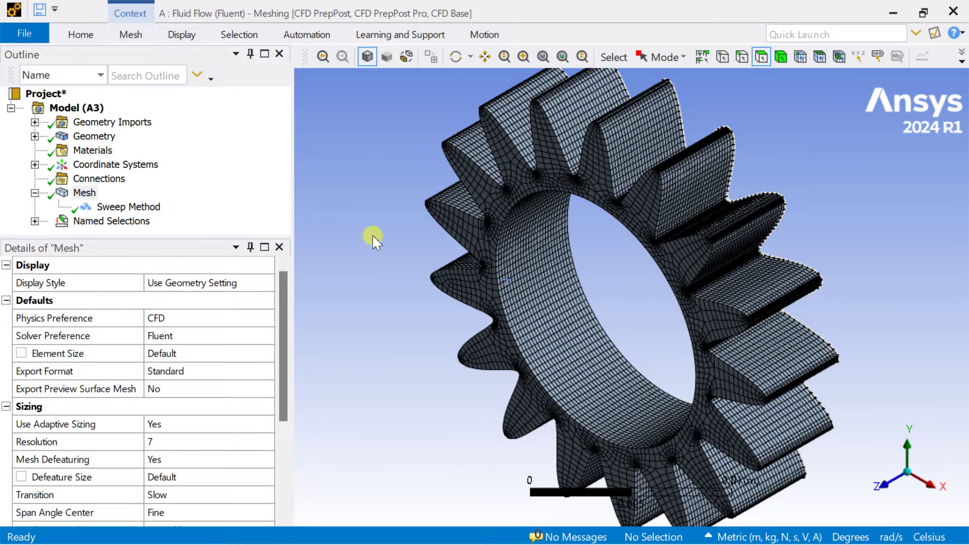
Step: Check the two entries under Named Selections, update the mesh, and return to the Workbench project schematic
{"action": "left_click", "coordinate": [33, 221]}
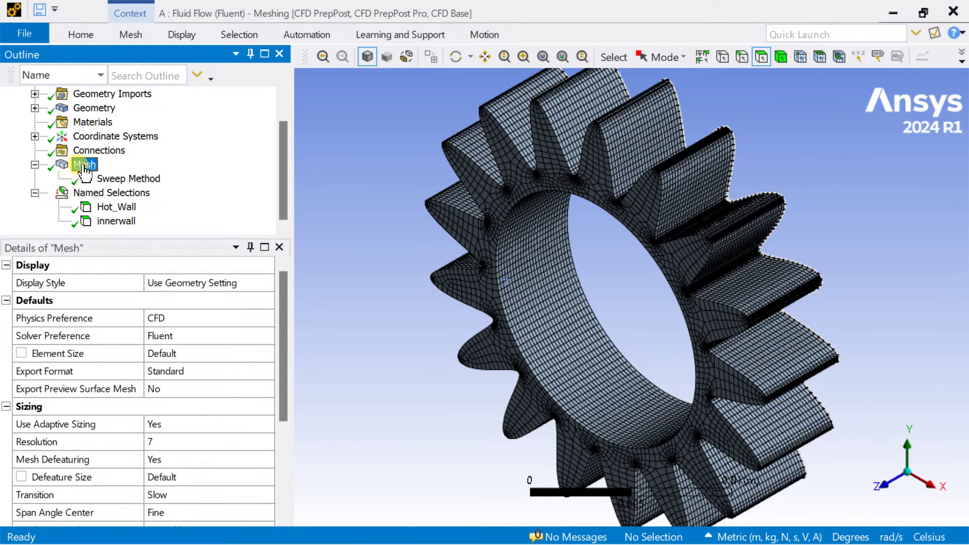
{"action": "right_click", "coordinate": [83, 165]}
{"action": "left_click", "coordinate": [126, 198]}
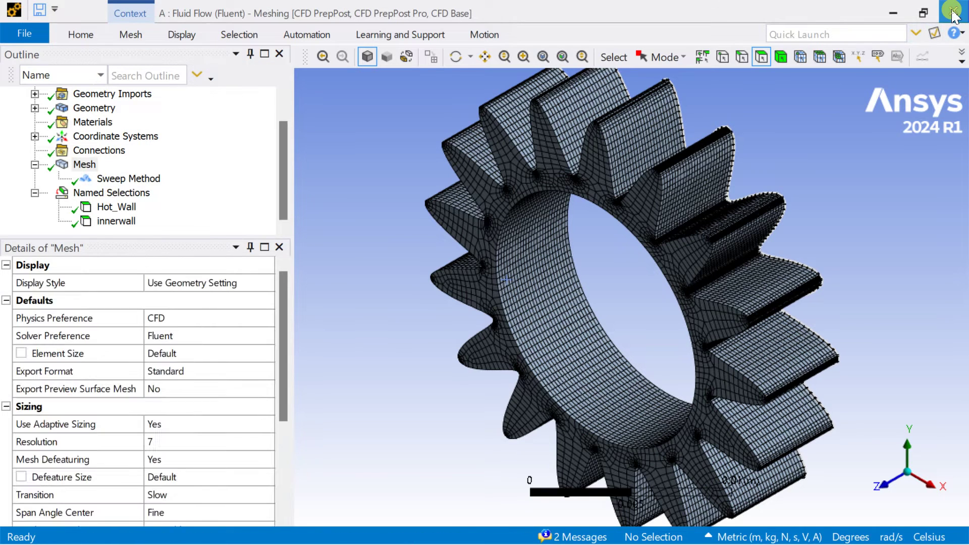
{"action": "key", "text": "alt+Tab"}
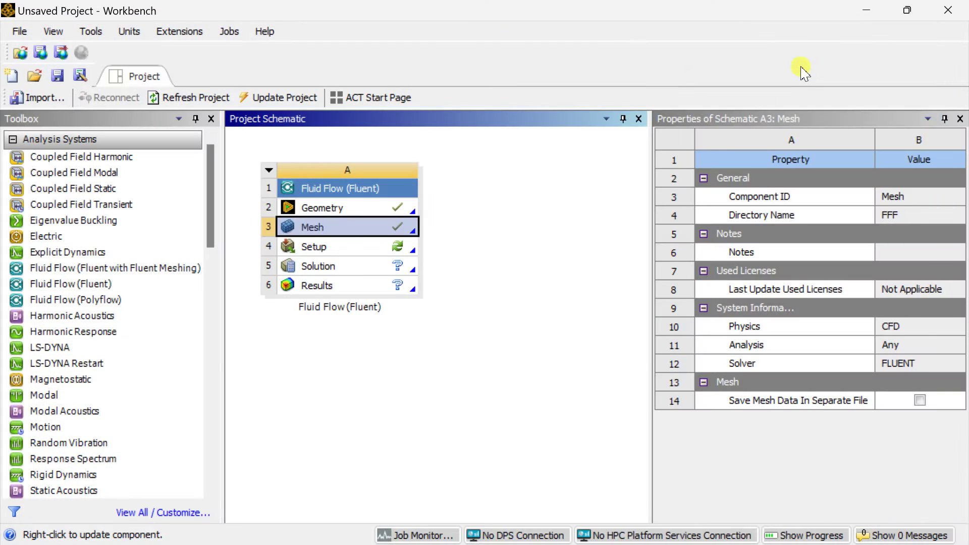
Step: Open the Setup cell of the Fluid Flow (Fluent) system and start Fluent with double precision
{"action": "right_click", "coordinate": [337, 248]}
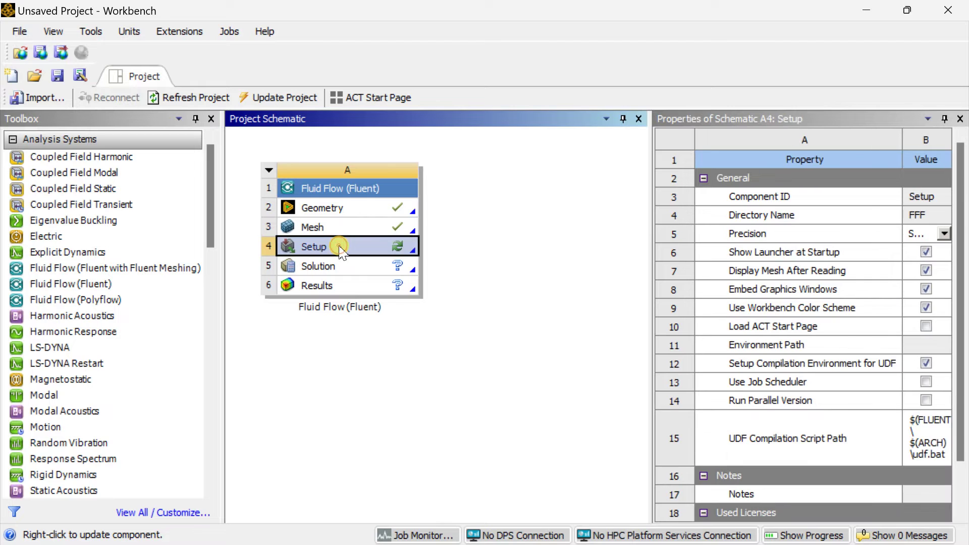
{"action": "left_click", "coordinate": [373, 202]}
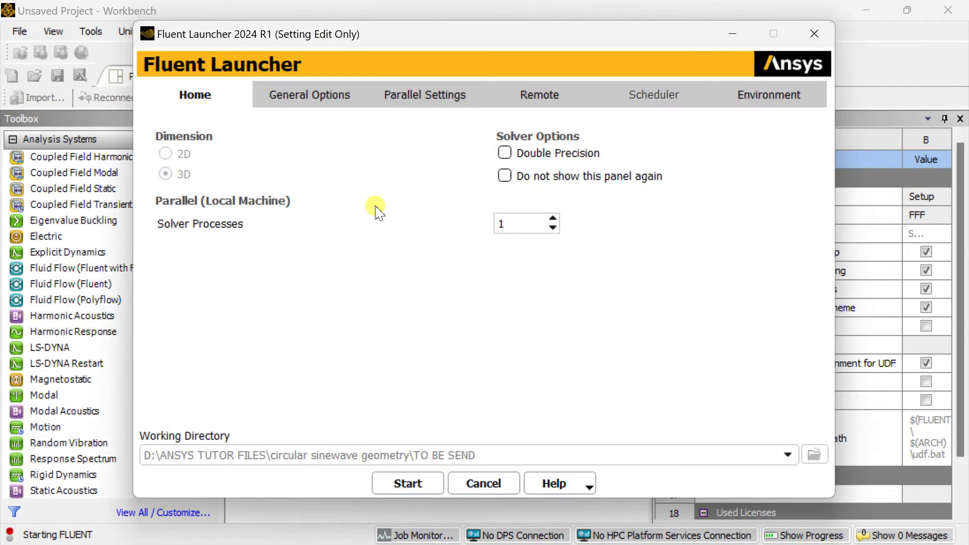
{"action": "left_click", "coordinate": [504, 152]}
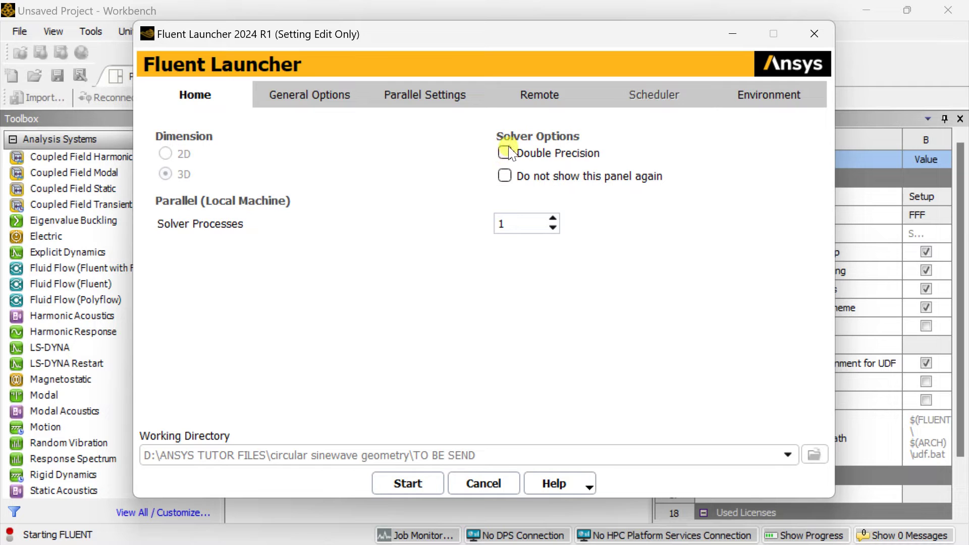
{"action": "left_click", "coordinate": [408, 485]}
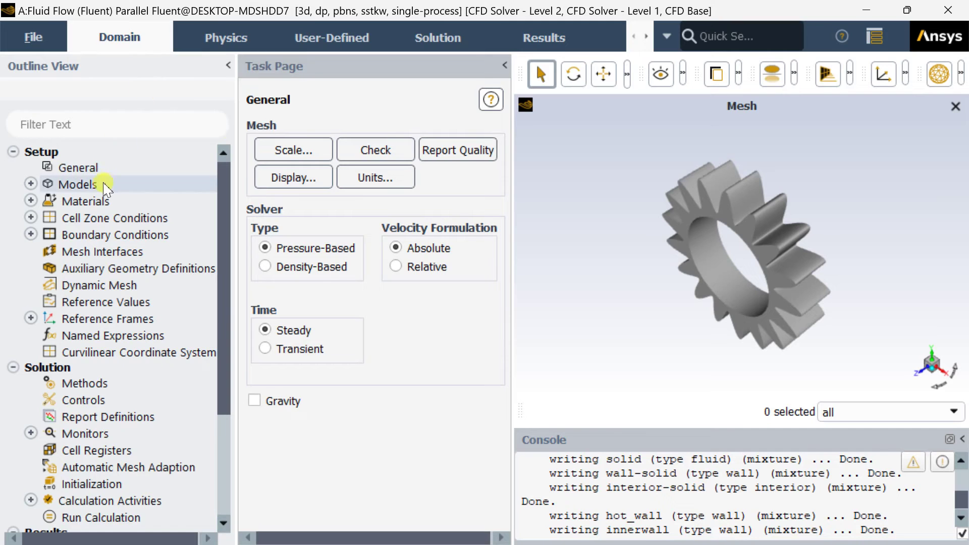
Step: Enable the energy equation in the physics models
{"action": "double_click", "coordinate": [100, 186]}
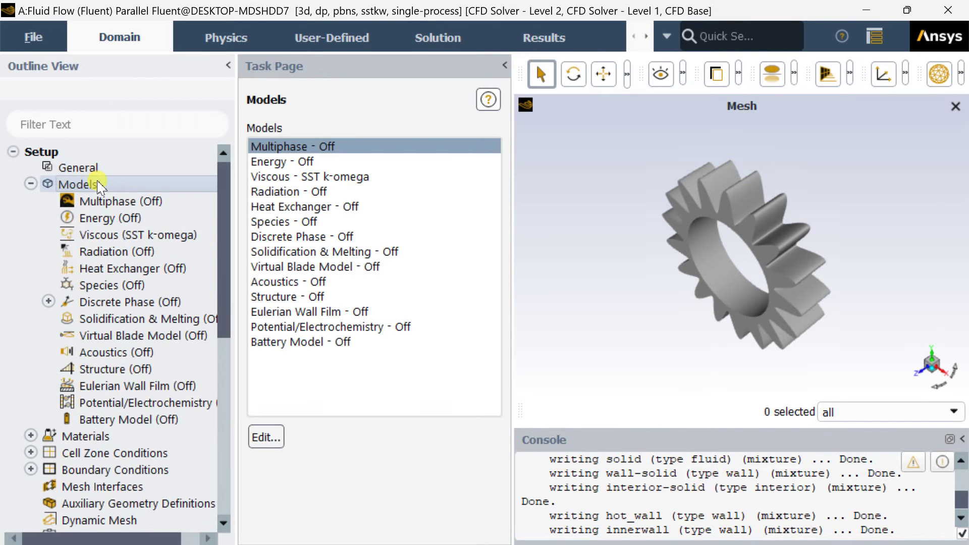
{"action": "left_click", "coordinate": [284, 162]}
{"action": "double_click", "coordinate": [284, 162]}
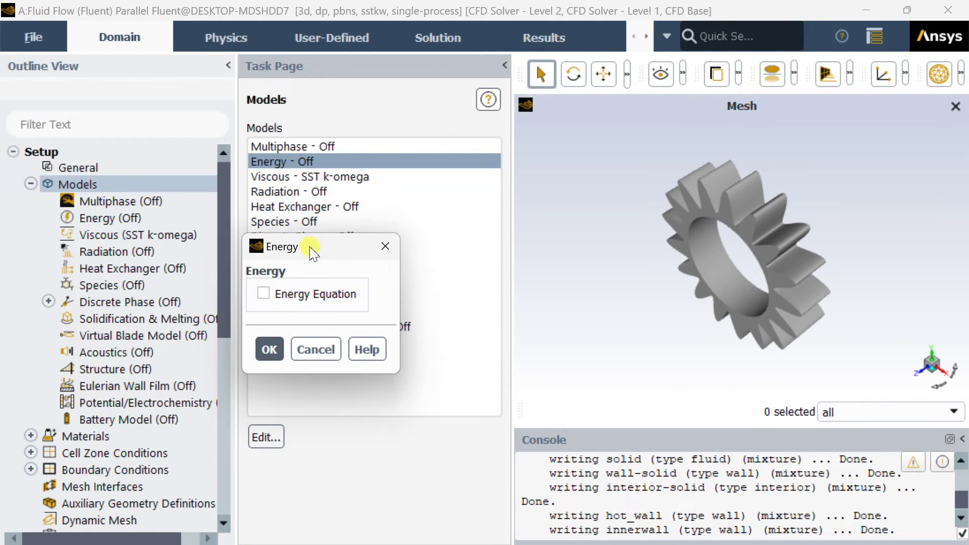
{"action": "left_click_drag", "start_coordinate": [313, 244], "coordinate": [309, 162]}
{"action": "left_click", "coordinate": [262, 198]}
{"action": "left_click", "coordinate": [268, 254]}
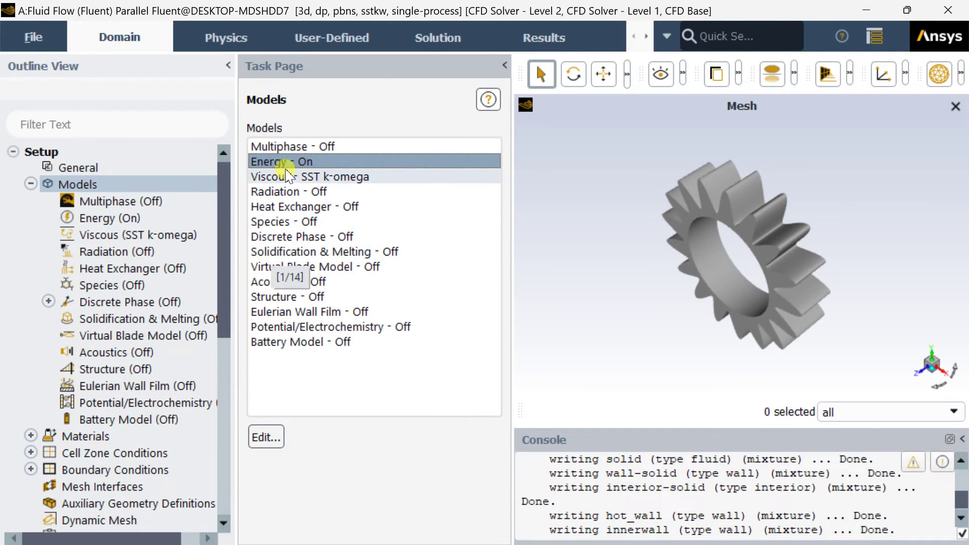
Step: Open the material editor for the solid materials category, which holds aluminum
{"action": "scroll", "coordinate": [86, 266], "scroll_direction": "down", "scroll_amount": 1}
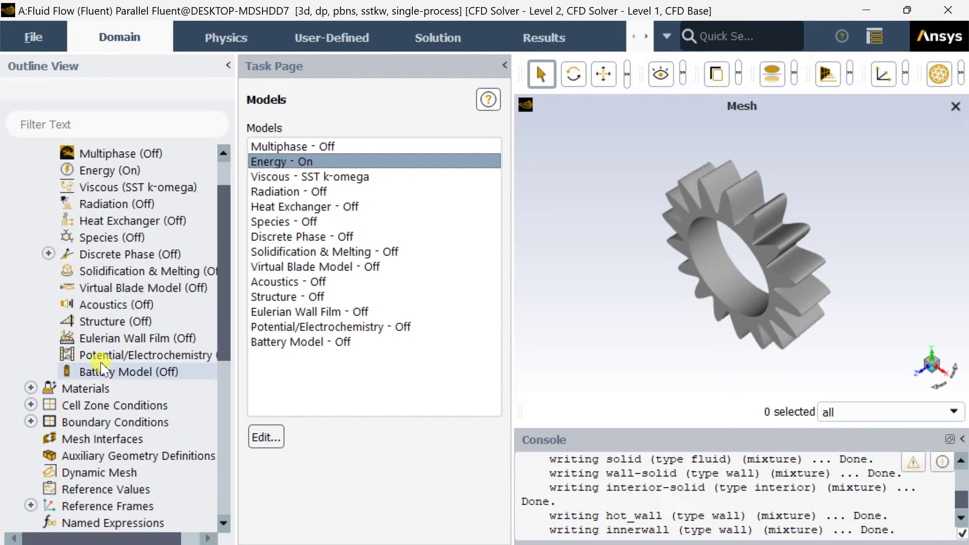
{"action": "double_click", "coordinate": [98, 389]}
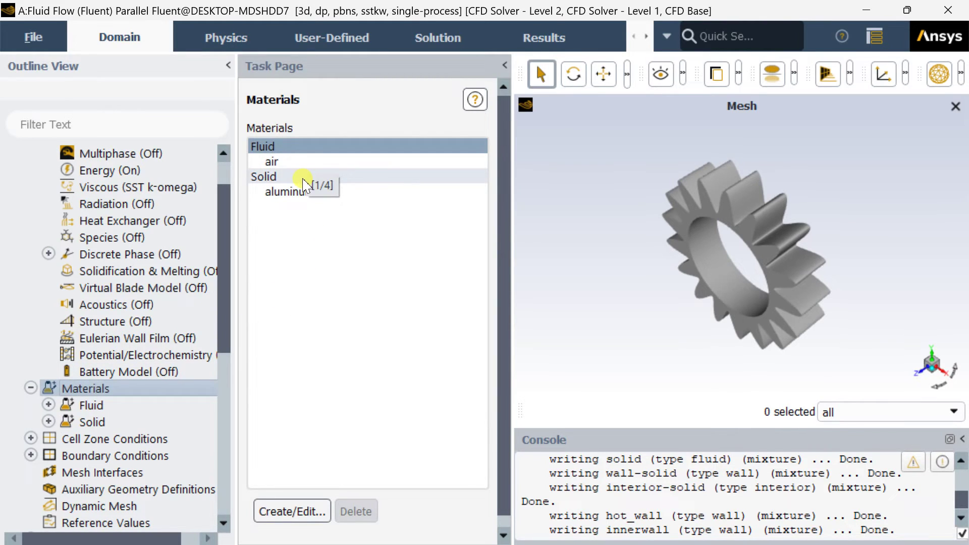
{"action": "left_click", "coordinate": [303, 178]}
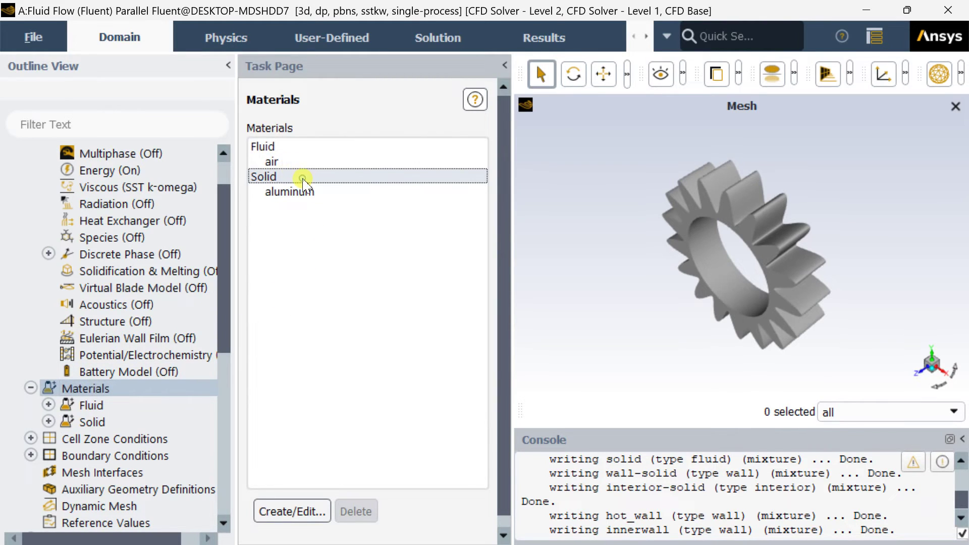
{"action": "left_click", "coordinate": [335, 189]}
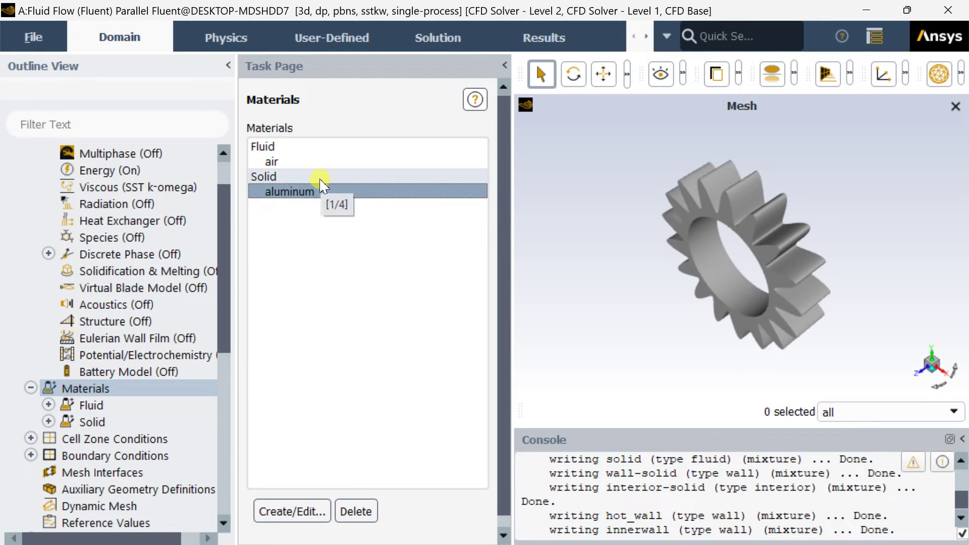
{"action": "left_click", "coordinate": [320, 178]}
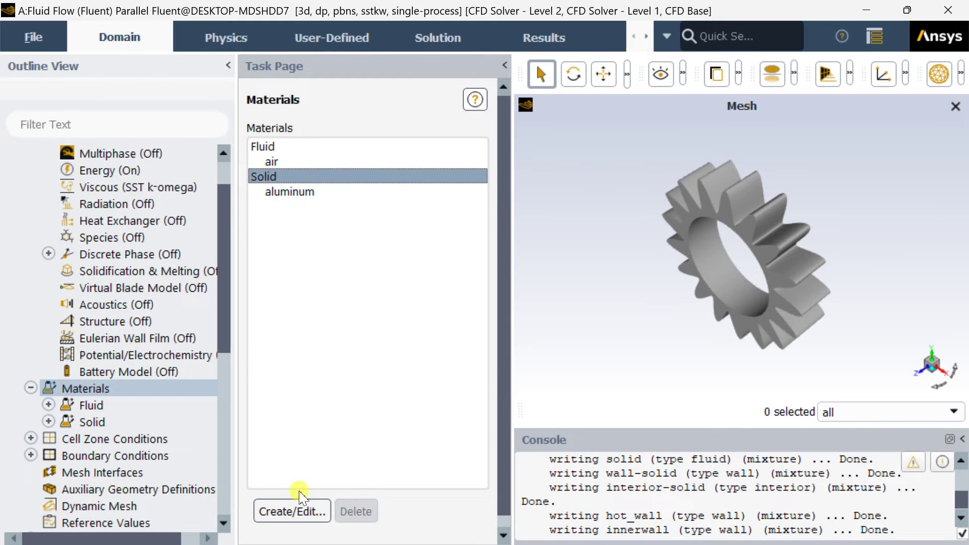
{"action": "left_click", "coordinate": [907, 11]}
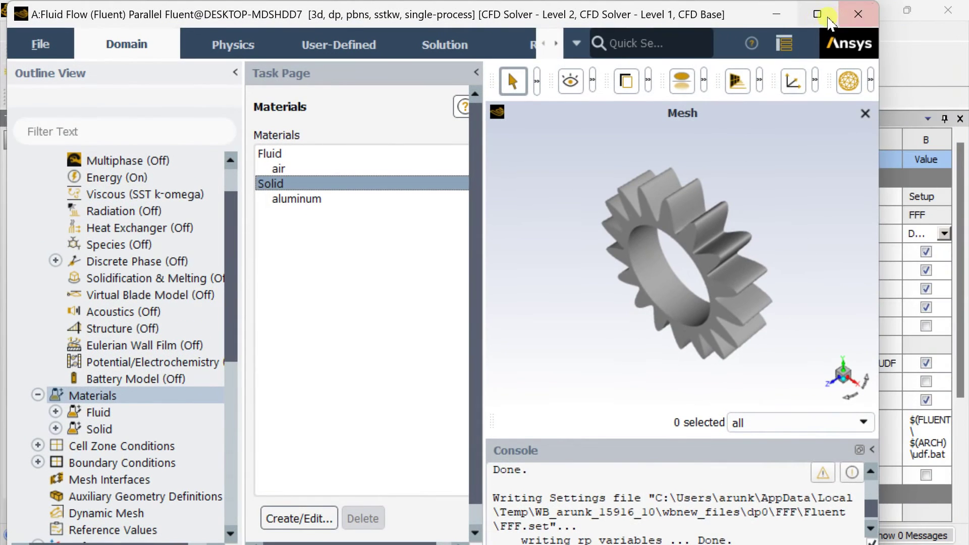
{"action": "left_click", "coordinate": [818, 14]}
{"action": "scroll", "coordinate": [408, 353], "scroll_direction": "down", "scroll_amount": 1}
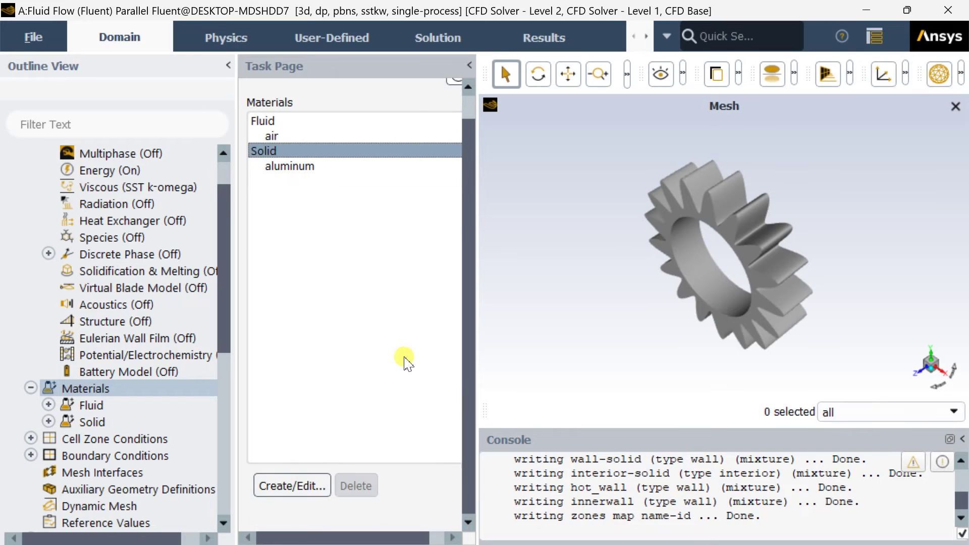
{"action": "left_click", "coordinate": [320, 483]}
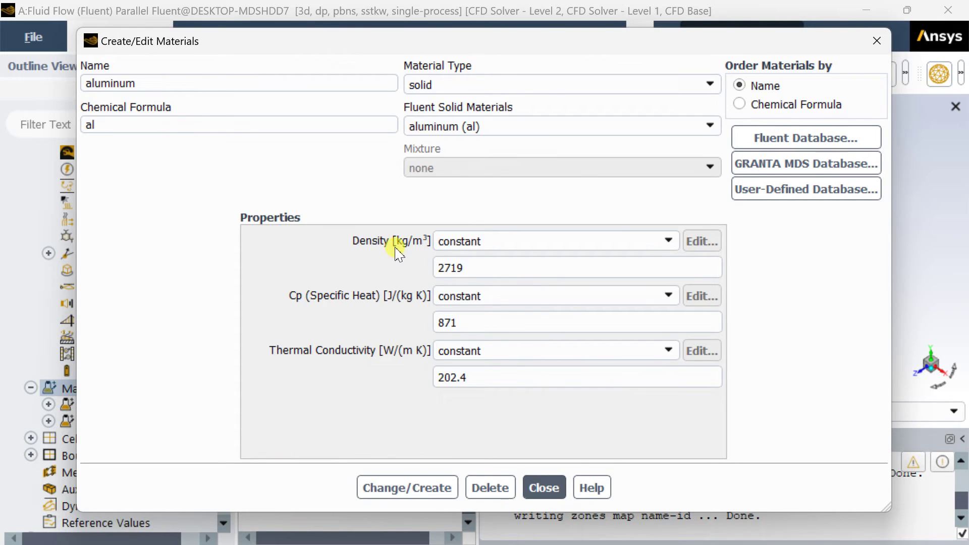
Step: Copy steel from the solid materials of the Fluent database into the case and close the material editor
{"action": "left_click", "coordinate": [805, 142]}
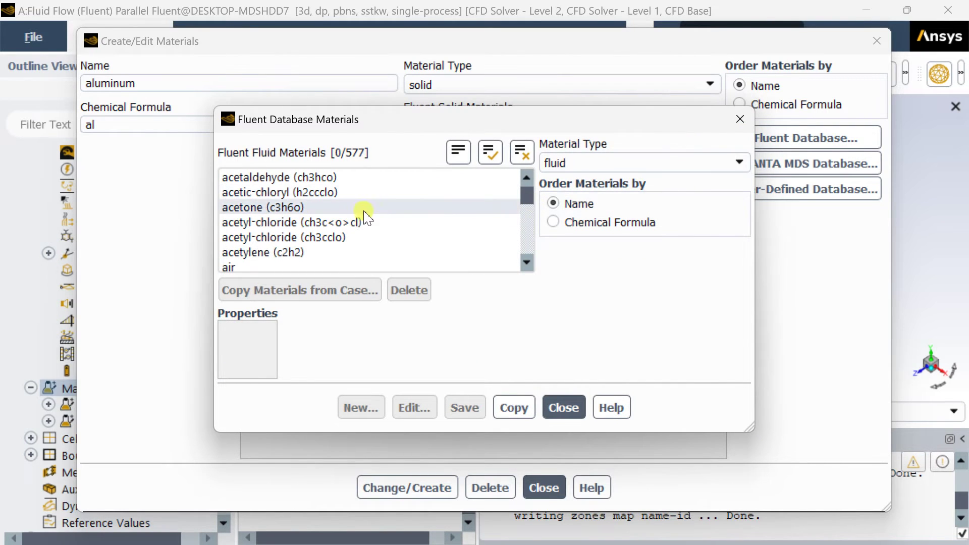
{"action": "left_click", "coordinate": [584, 163]}
{"action": "left_click", "coordinate": [581, 195]}
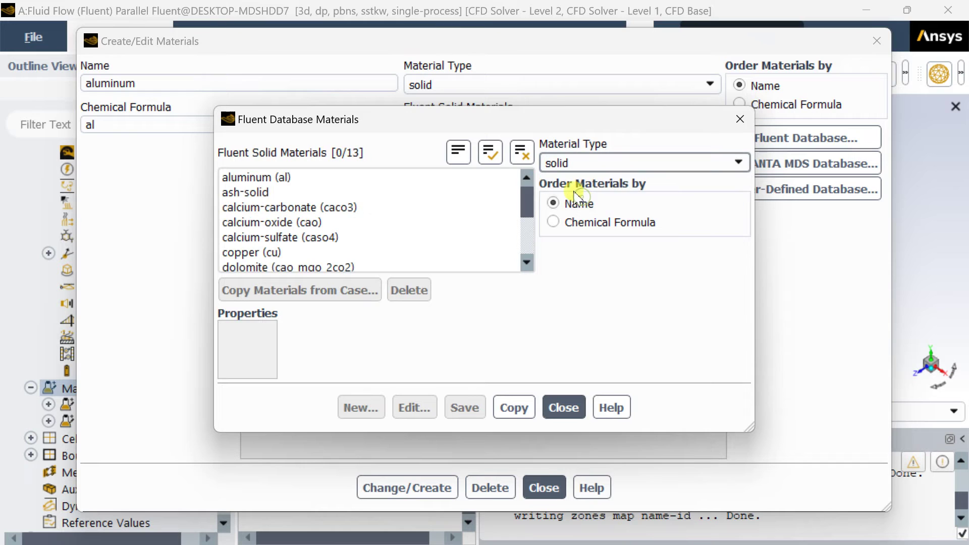
{"action": "left_click_drag", "start_coordinate": [528, 196], "coordinate": [522, 264]}
{"action": "left_click", "coordinate": [241, 224]}
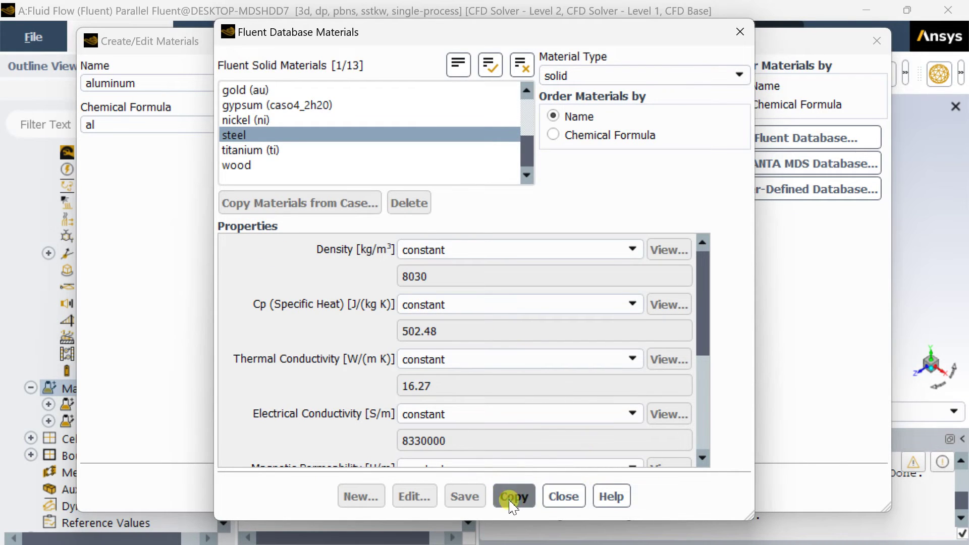
{"action": "left_click", "coordinate": [564, 497]}
{"action": "left_click", "coordinate": [410, 489]}
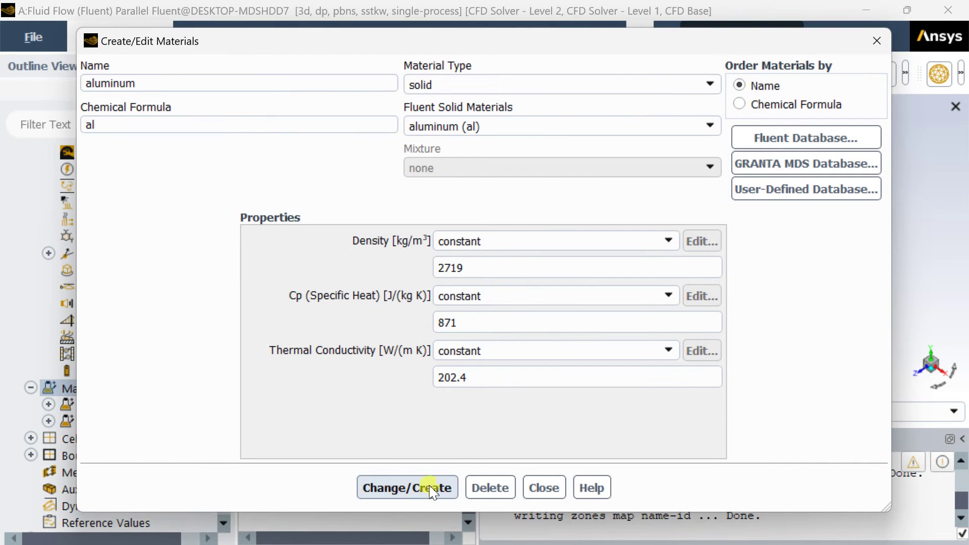
{"action": "left_click", "coordinate": [563, 489]}
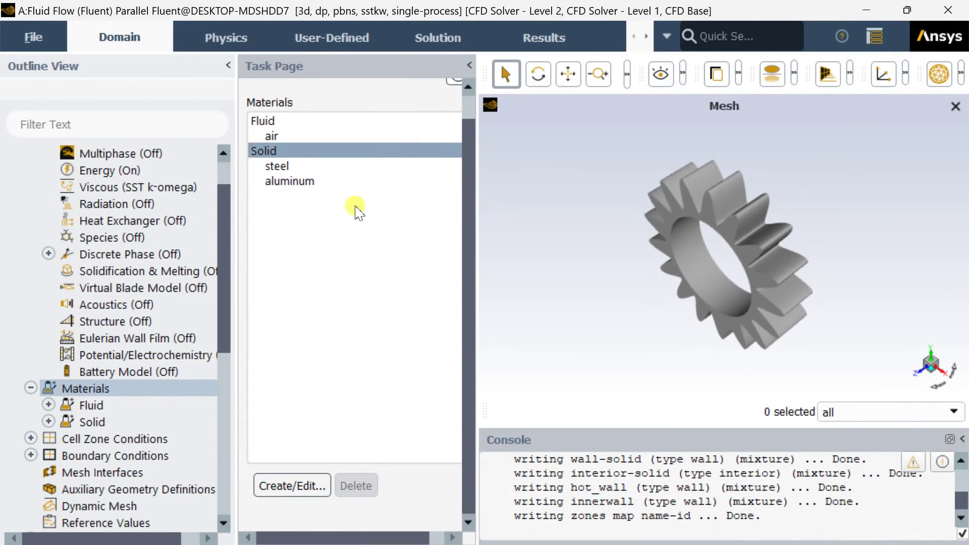
Step: Change the cell zone named solid to the solid type and apply steel as its material
{"action": "scroll", "coordinate": [151, 354], "scroll_direction": "up", "scroll_amount": 1}
{"action": "scroll", "coordinate": [123, 381], "scroll_direction": "down", "scroll_amount": 2}
{"action": "scroll", "coordinate": [124, 321], "scroll_direction": "up", "scroll_amount": 2}
{"action": "left_click", "coordinate": [31, 183]}
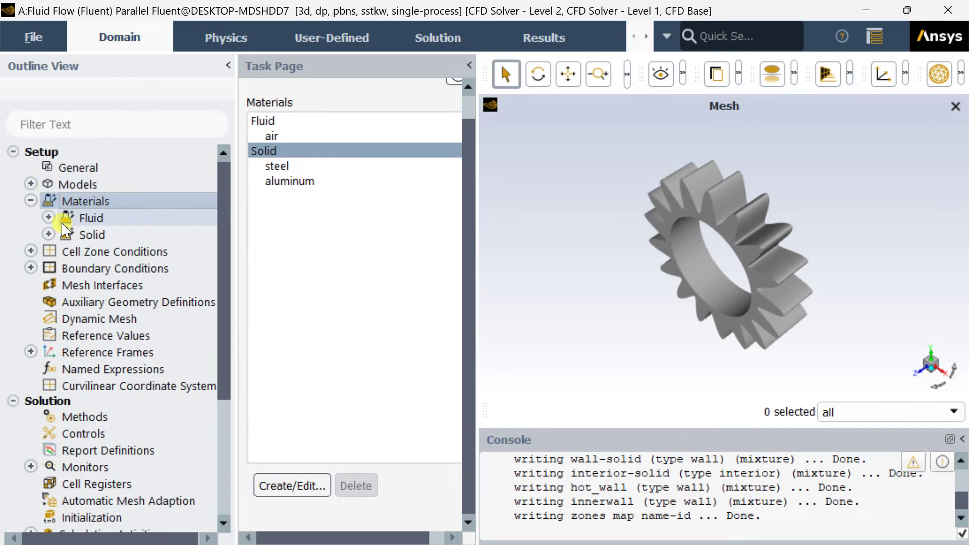
{"action": "double_click", "coordinate": [82, 252]}
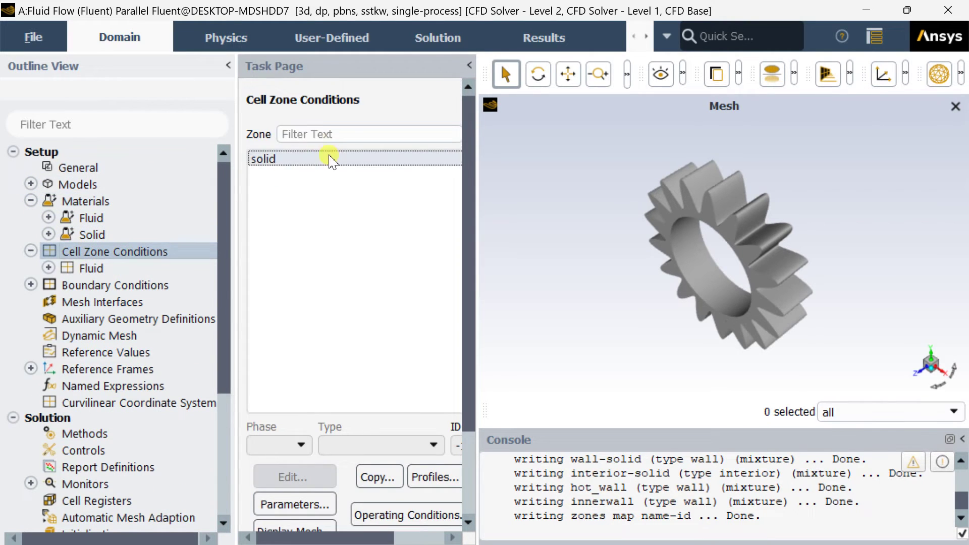
{"action": "left_click", "coordinate": [329, 157]}
{"action": "left_click", "coordinate": [320, 447]}
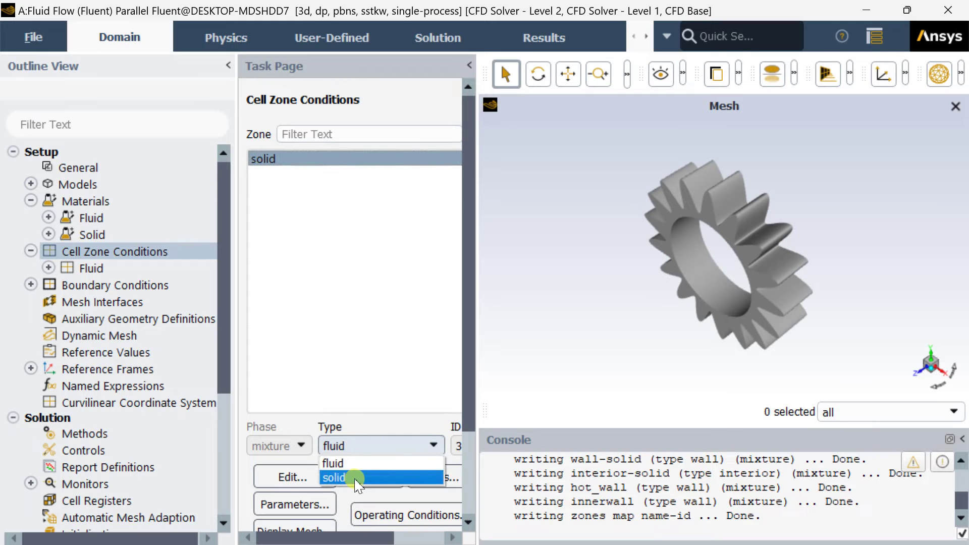
{"action": "left_click", "coordinate": [337, 476]}
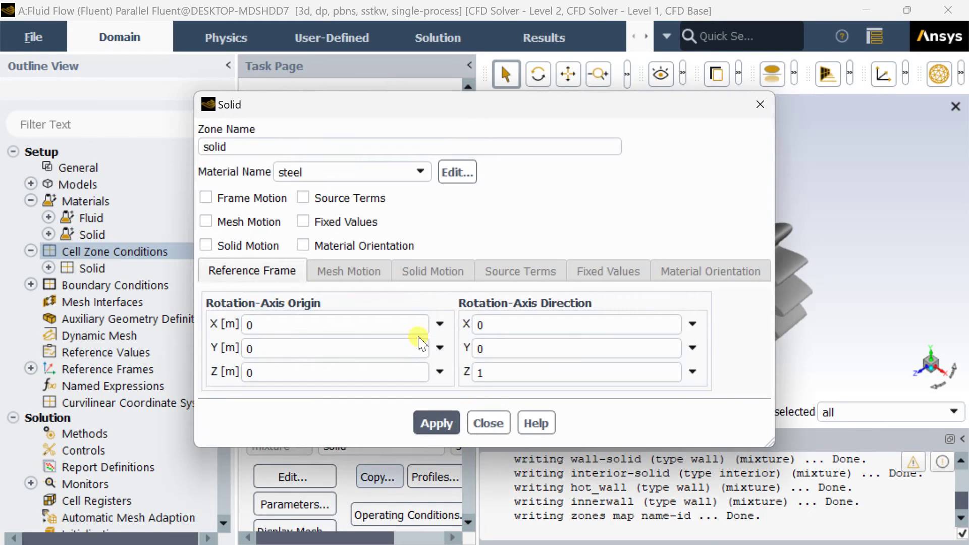
{"action": "left_click", "coordinate": [430, 426]}
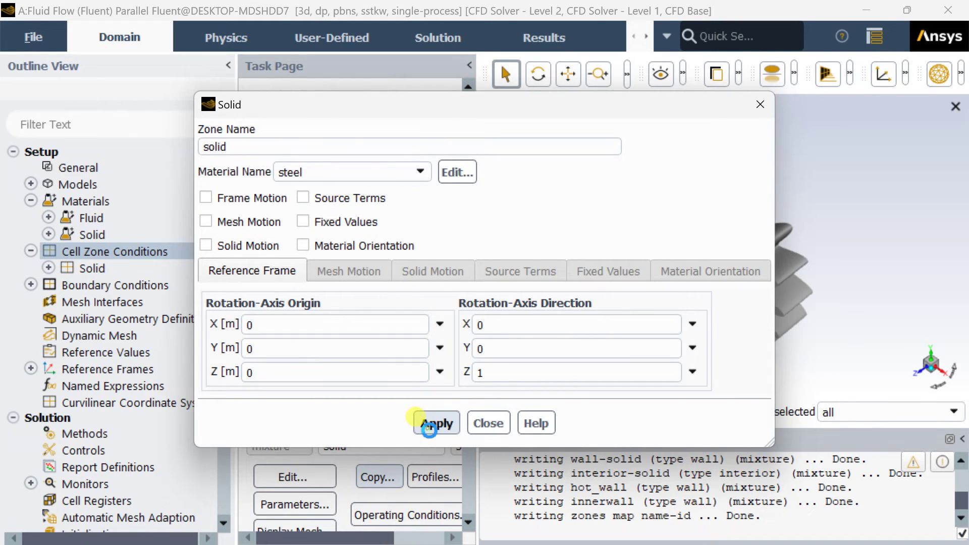
{"action": "left_click", "coordinate": [472, 425]}
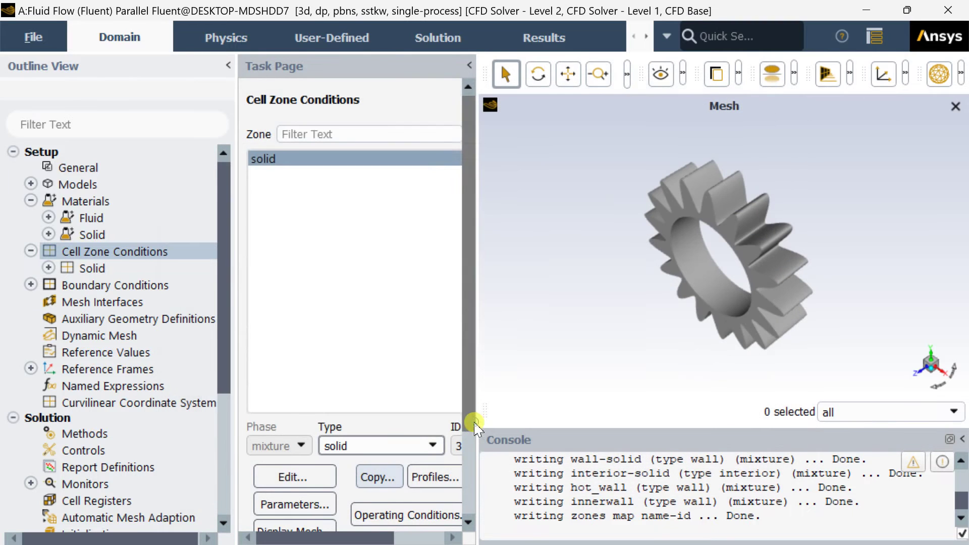
Step: Display the boundary condition zones and select hot_wall
{"action": "left_click", "coordinate": [30, 251]}
{"action": "double_click", "coordinate": [91, 269]}
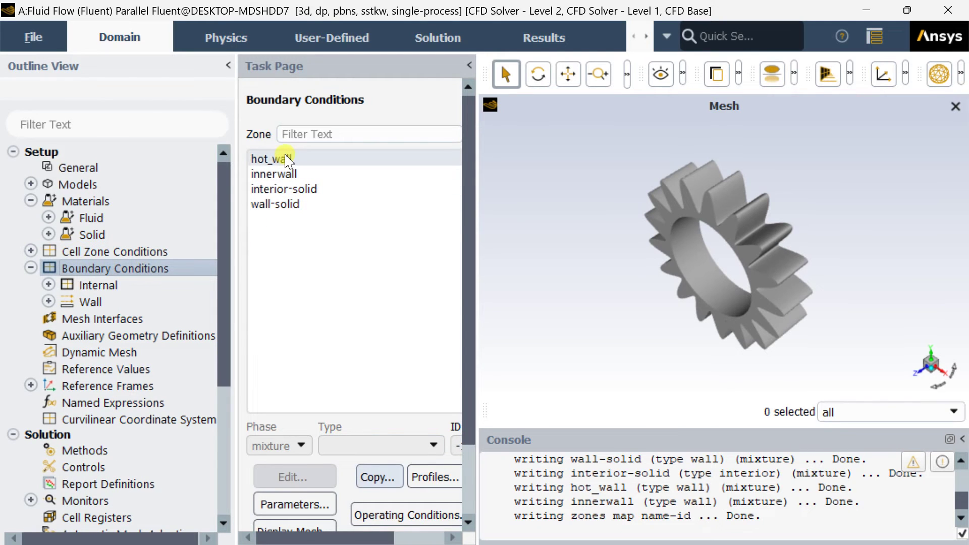
{"action": "left_click", "coordinate": [285, 160]}
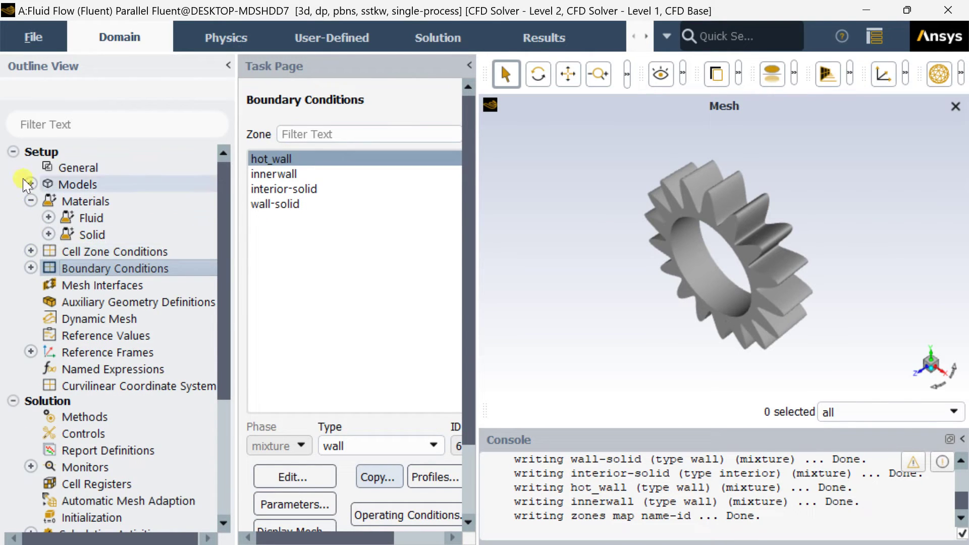
Step: Edit the energy equation's absolute convergence criterion in the residual monitors and accept the settings
{"action": "left_click", "coordinate": [31, 200]}
{"action": "left_click", "coordinate": [14, 151]}
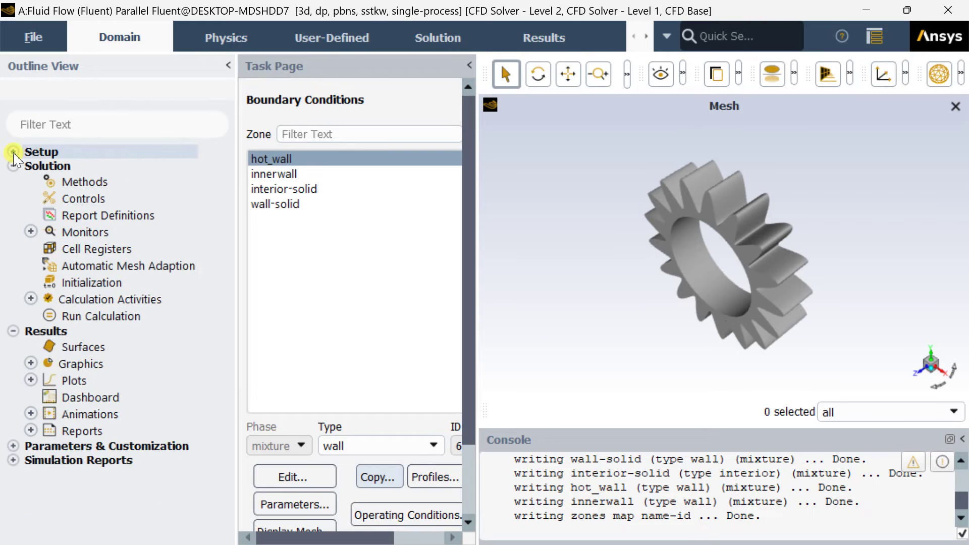
{"action": "left_click", "coordinate": [30, 232]}
{"action": "left_click", "coordinate": [76, 249]}
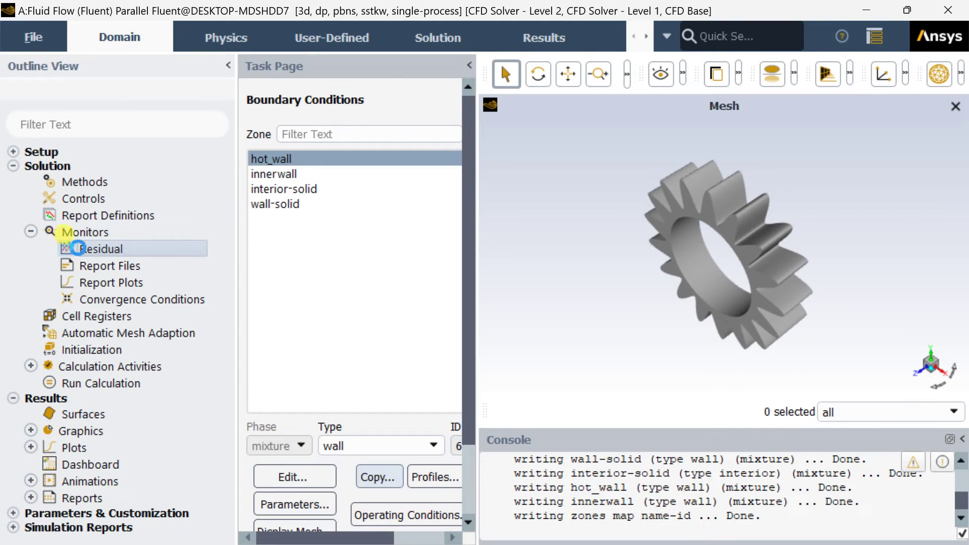
{"action": "double_click", "coordinate": [75, 249]}
{"action": "left_click", "coordinate": [694, 266]}
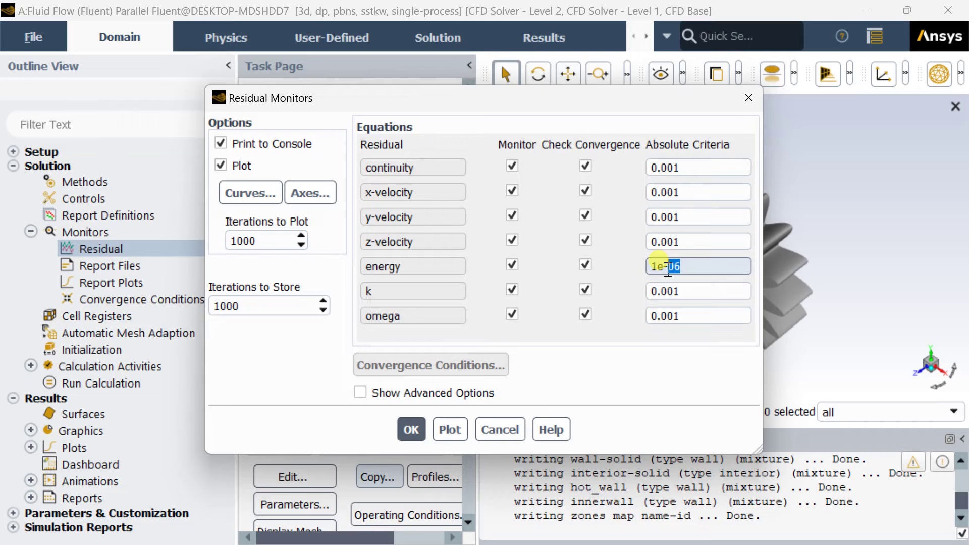
{"action": "left_click_drag", "start_coordinate": [658, 267], "coordinate": [680, 276]}
{"action": "left_click", "coordinate": [411, 430]}
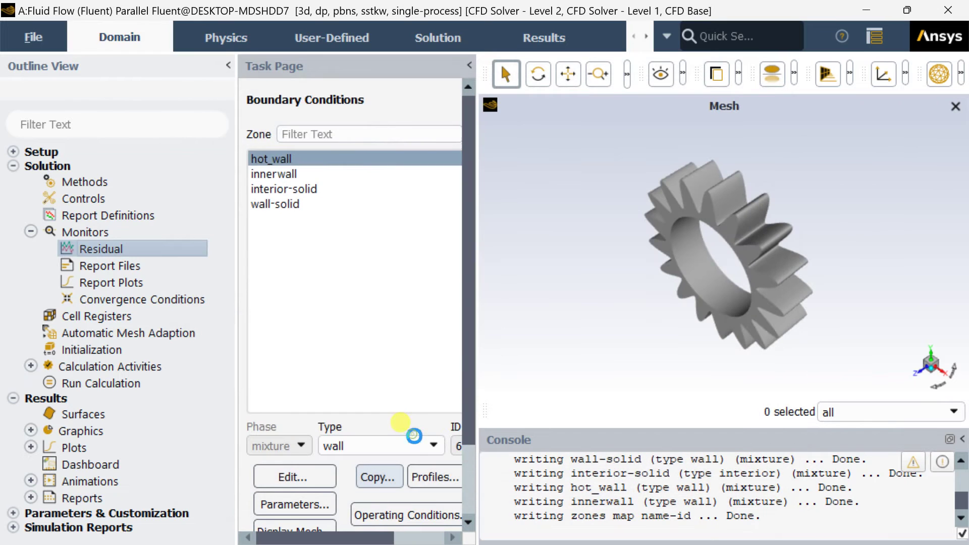
Step: Accept the existing operating conditions and select hot_wall among the boundary zones
{"action": "left_click", "coordinate": [410, 515]}
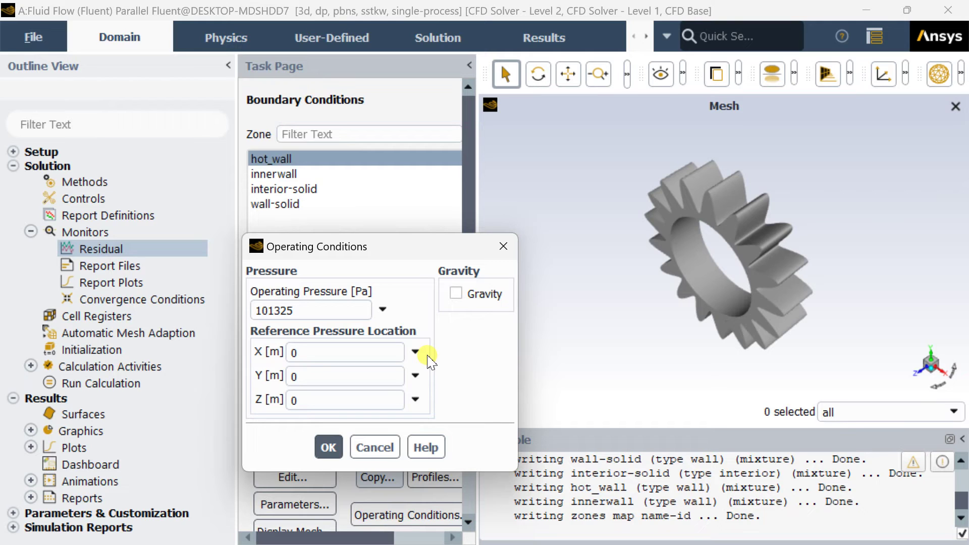
{"action": "left_click", "coordinate": [327, 447]}
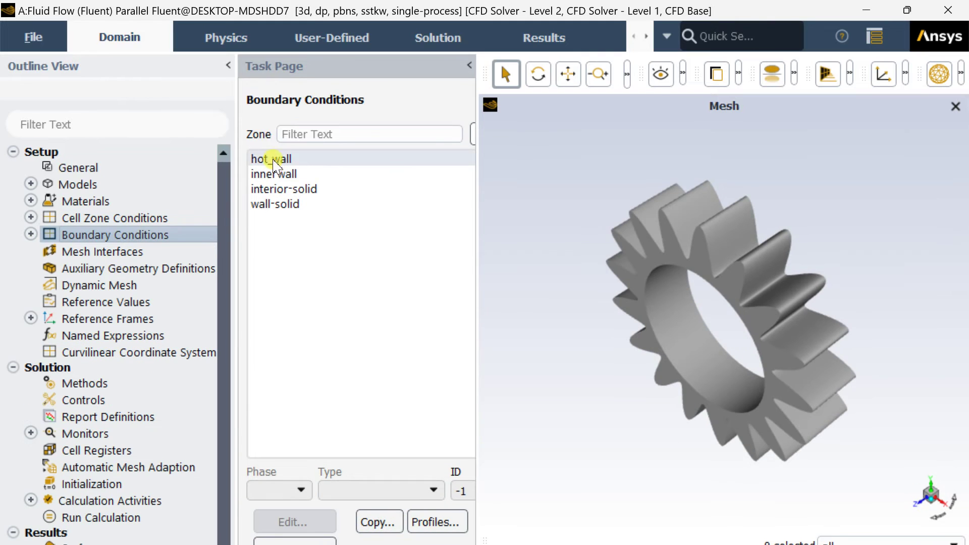
{"action": "left_click", "coordinate": [273, 159]}
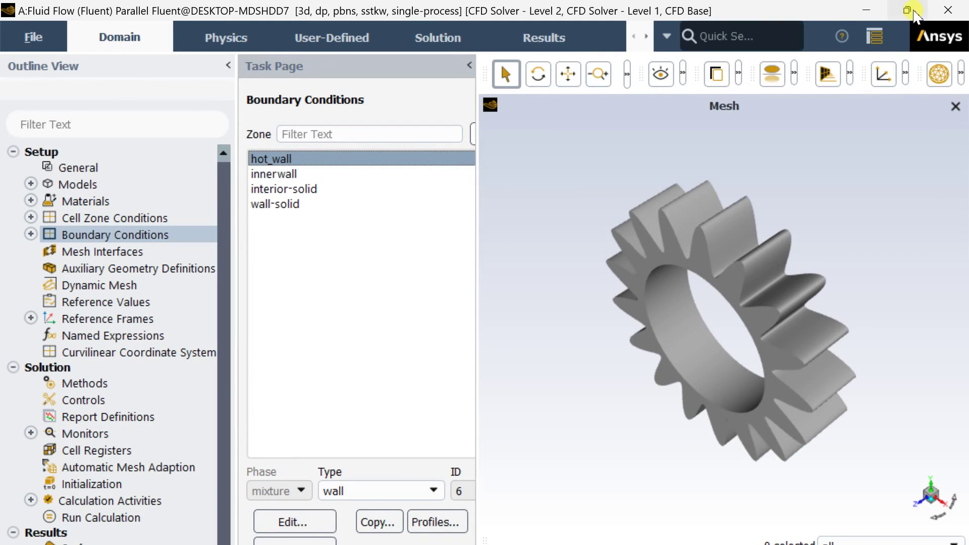
{"action": "left_click", "coordinate": [907, 10]}
{"action": "left_click", "coordinate": [814, 11]}
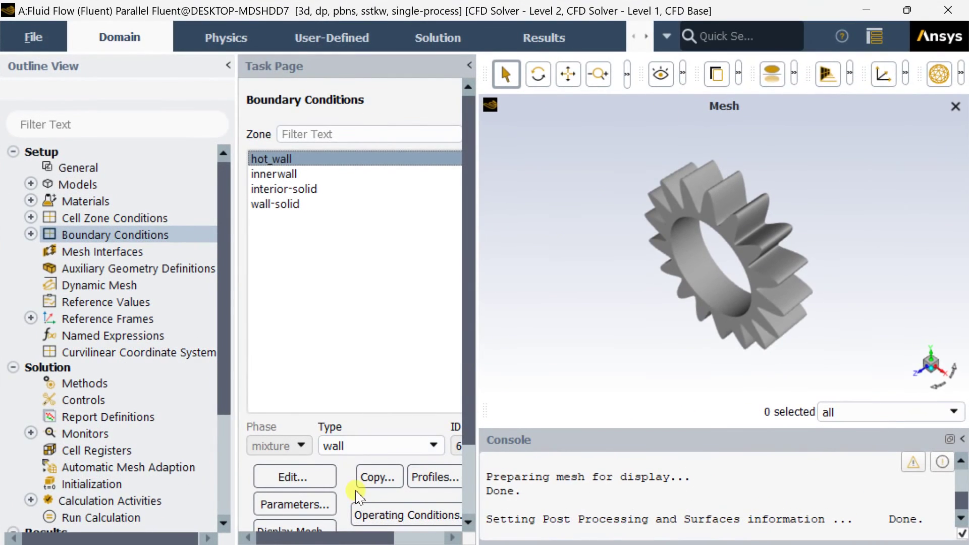
Step: Set the wall temperature of hot_wall to 310 K and apply the boundary condition
{"action": "left_click_drag", "start_coordinate": [477, 346], "coordinate": [520, 353]}
{"action": "left_click", "coordinate": [309, 477]}
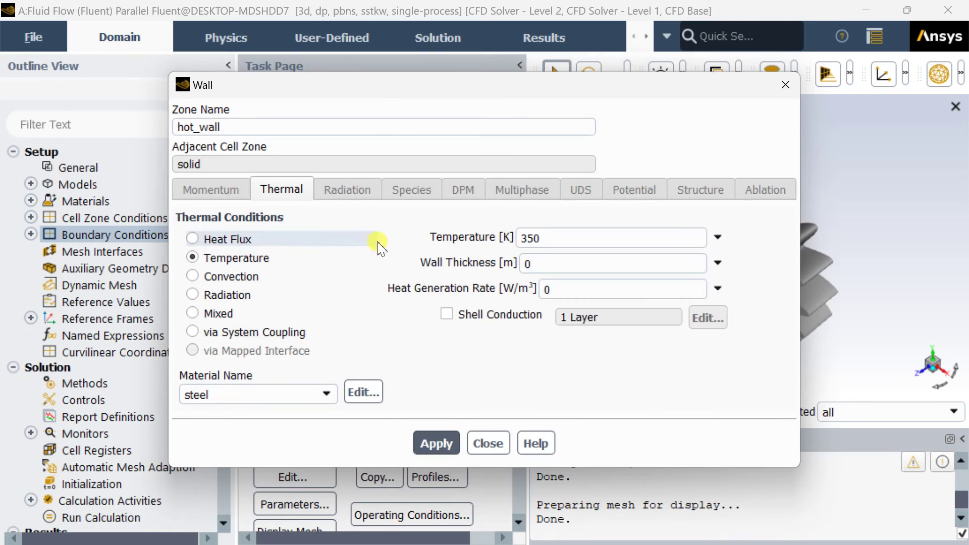
{"action": "double_click", "coordinate": [527, 236]}
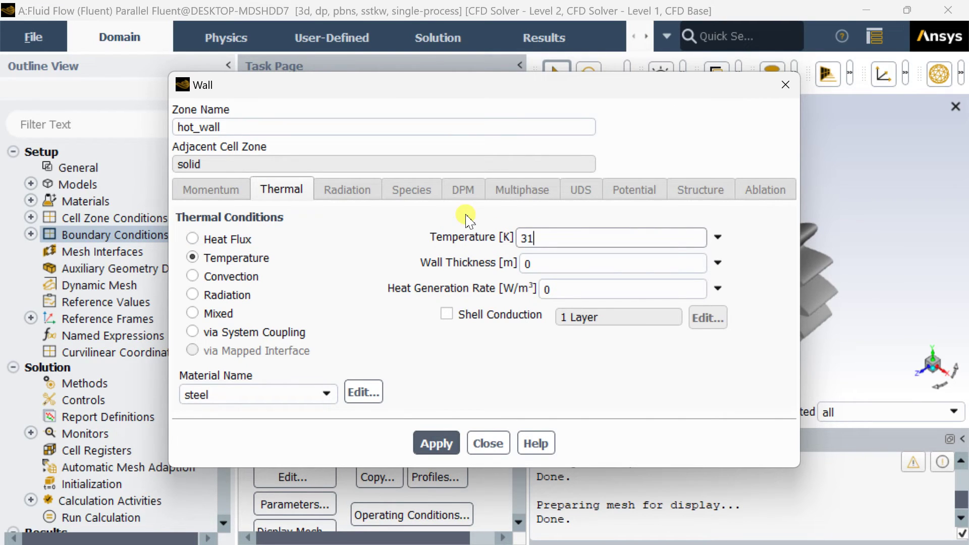
{"action": "type", "text": "310"}
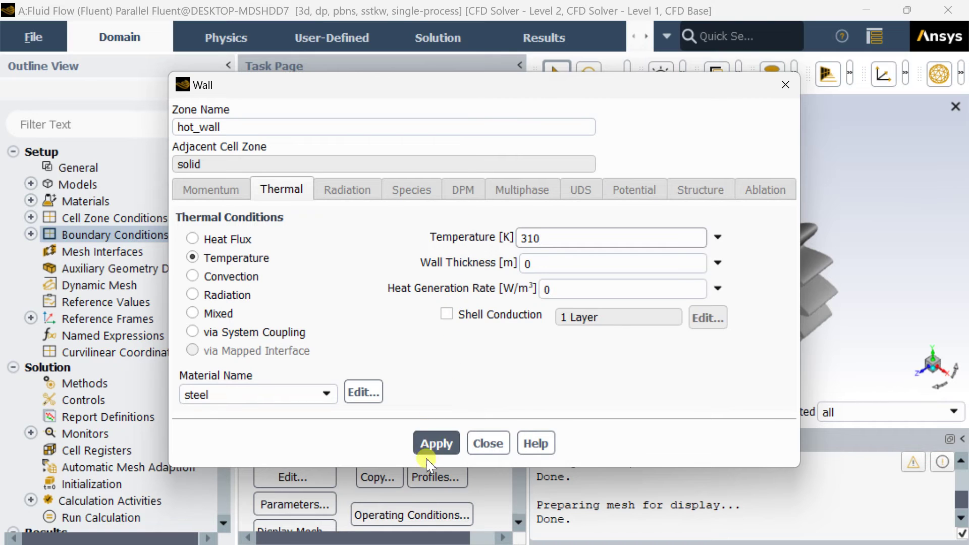
{"action": "left_click", "coordinate": [434, 445]}
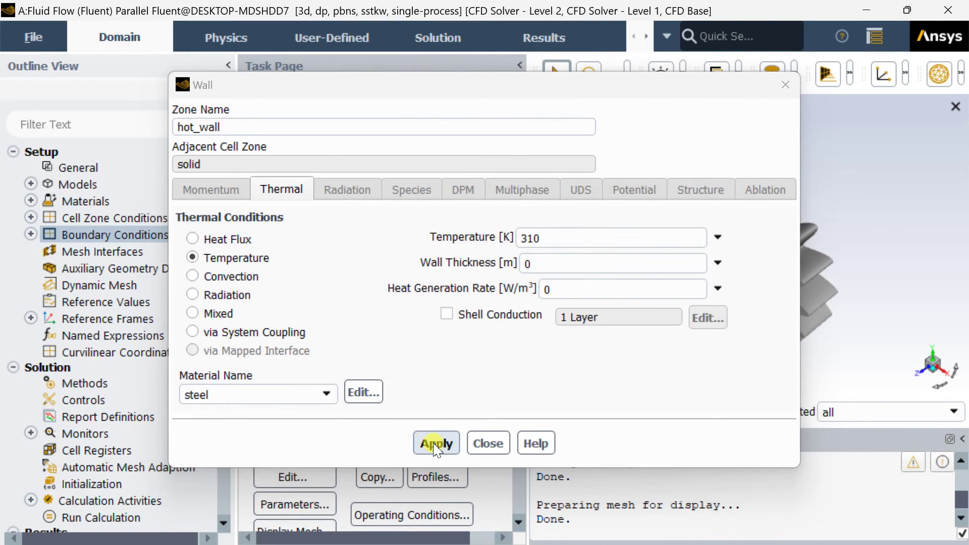
{"action": "left_click", "coordinate": [488, 445]}
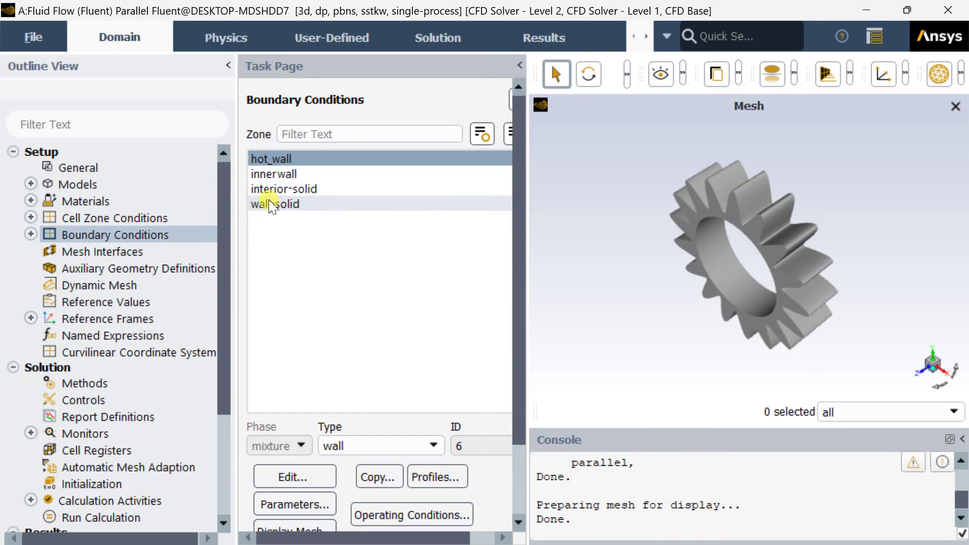
Step: Give innerwall a Temperature thermal condition of 300 K with steel as its material and apply it
{"action": "left_click", "coordinate": [279, 175]}
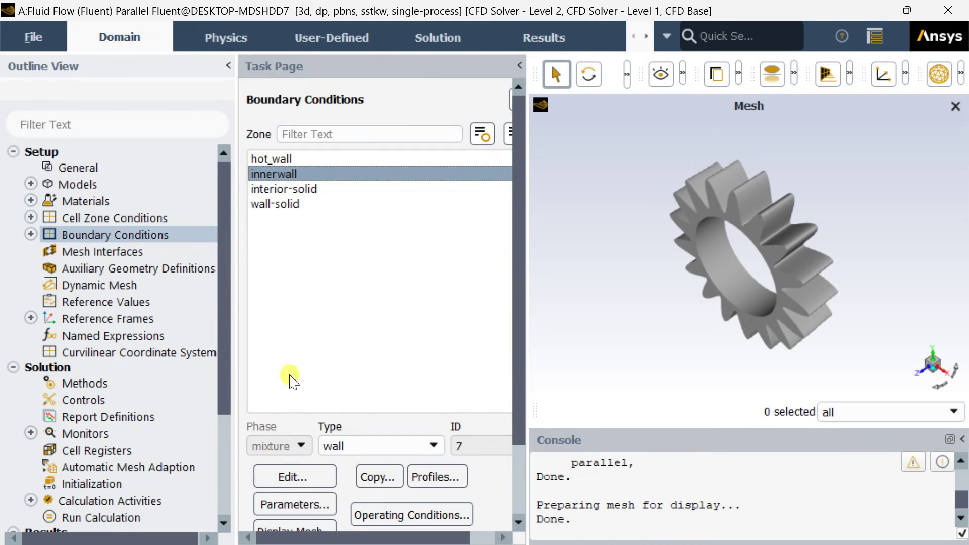
{"action": "left_click", "coordinate": [308, 477]}
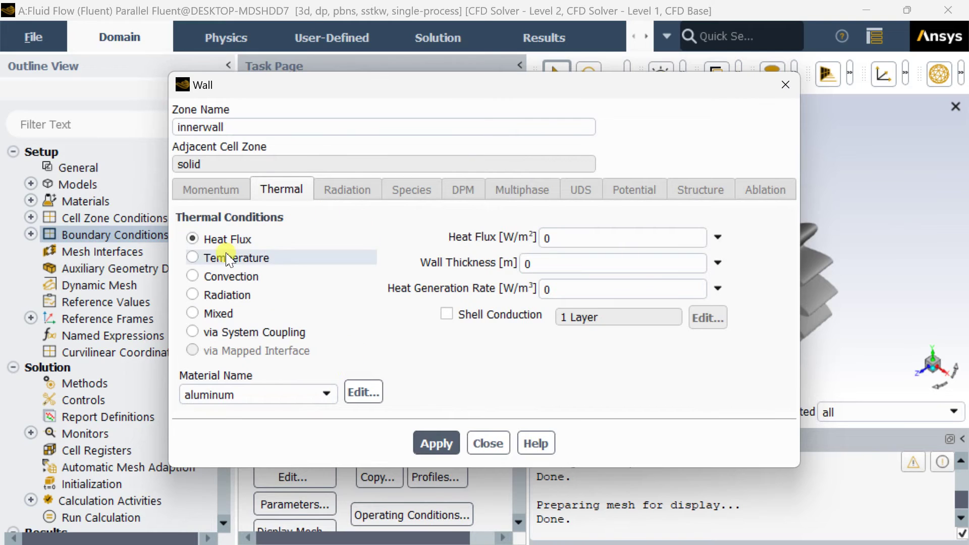
{"action": "left_click", "coordinate": [222, 258]}
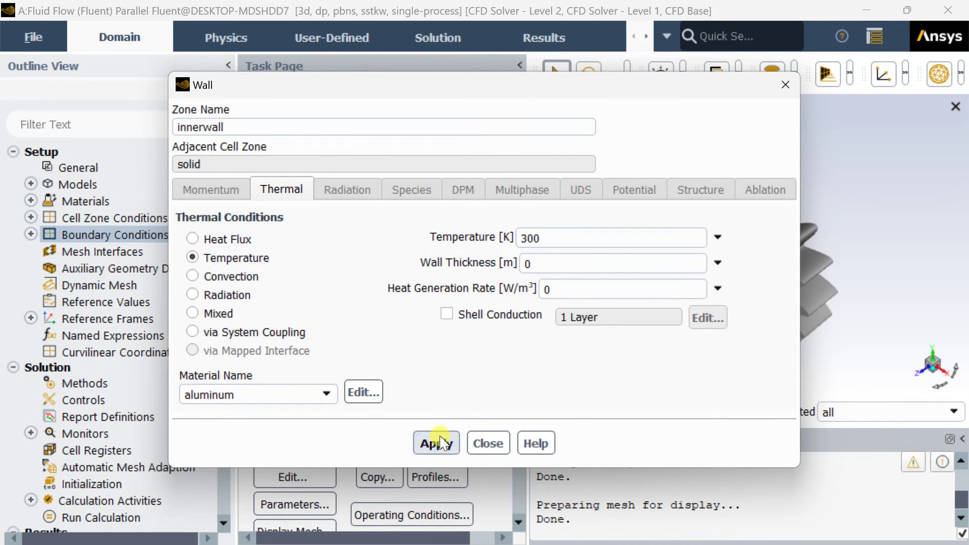
{"action": "left_click", "coordinate": [307, 396]}
{"action": "left_click", "coordinate": [242, 415]}
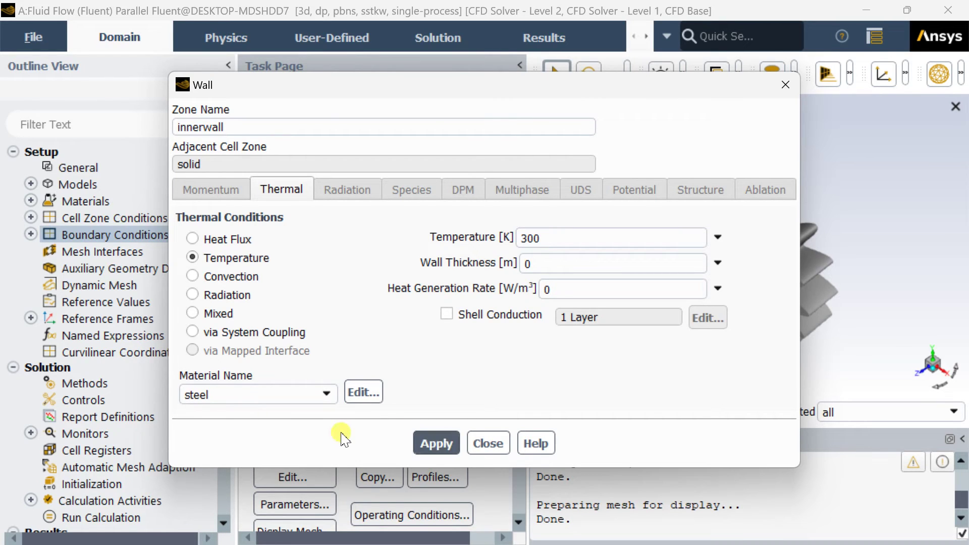
{"action": "left_click", "coordinate": [432, 443]}
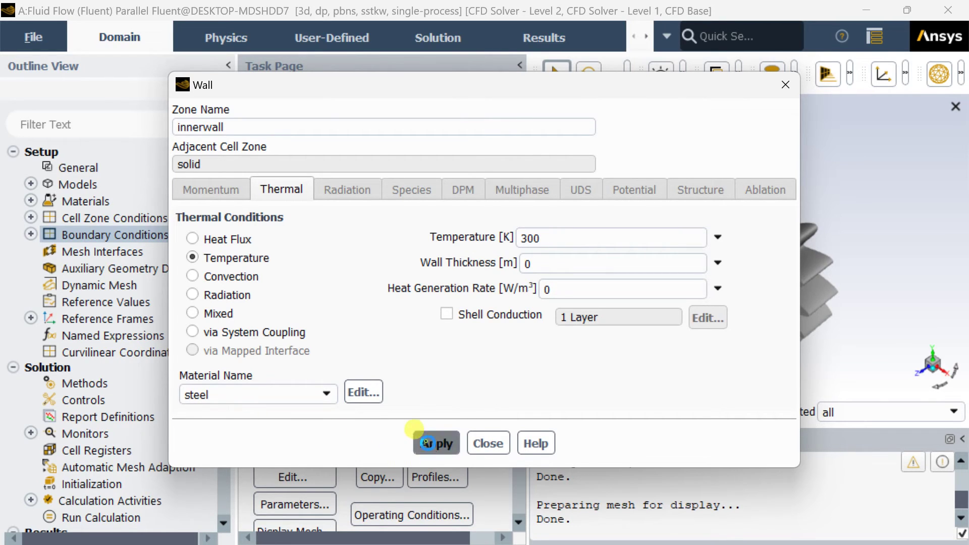
{"action": "left_click", "coordinate": [486, 444]}
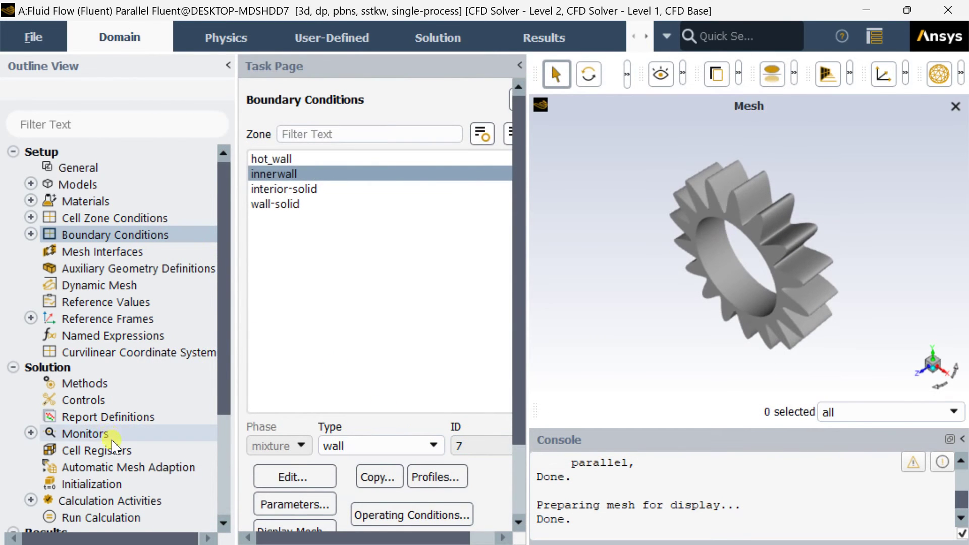
Step: Choose Standard Initialization for the solution and compute its initial values from hot_wall
{"action": "scroll", "coordinate": [114, 446], "scroll_direction": "down", "scroll_amount": 1}
{"action": "left_click", "coordinate": [116, 437]}
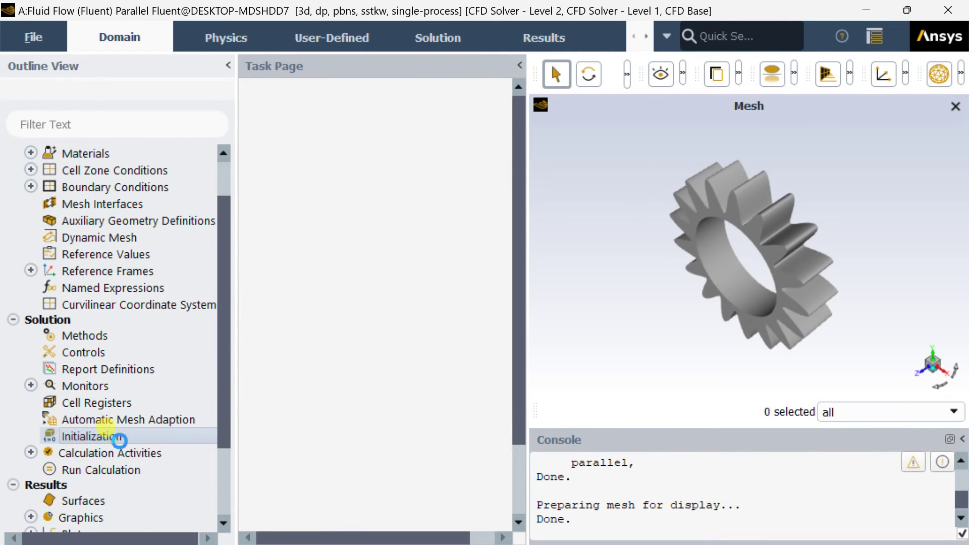
{"action": "left_click", "coordinate": [316, 163]}
{"action": "left_click", "coordinate": [313, 203]}
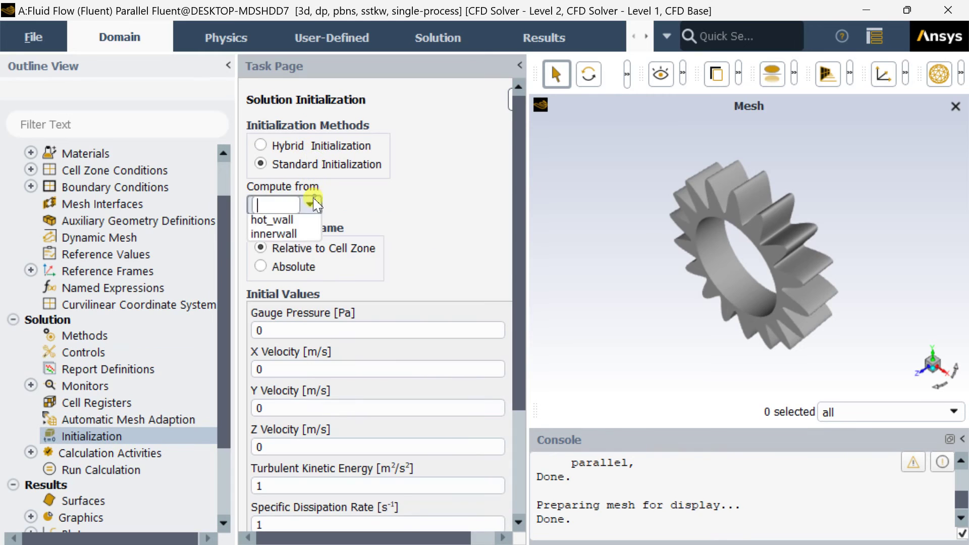
{"action": "left_click", "coordinate": [268, 219]}
Step: Set the initial temperature to 300 K and initialize the solution
{"action": "scroll", "coordinate": [517, 345], "scroll_direction": "down", "scroll_amount": 1}
{"action": "left_click_drag", "start_coordinate": [518, 346], "coordinate": [510, 432]}
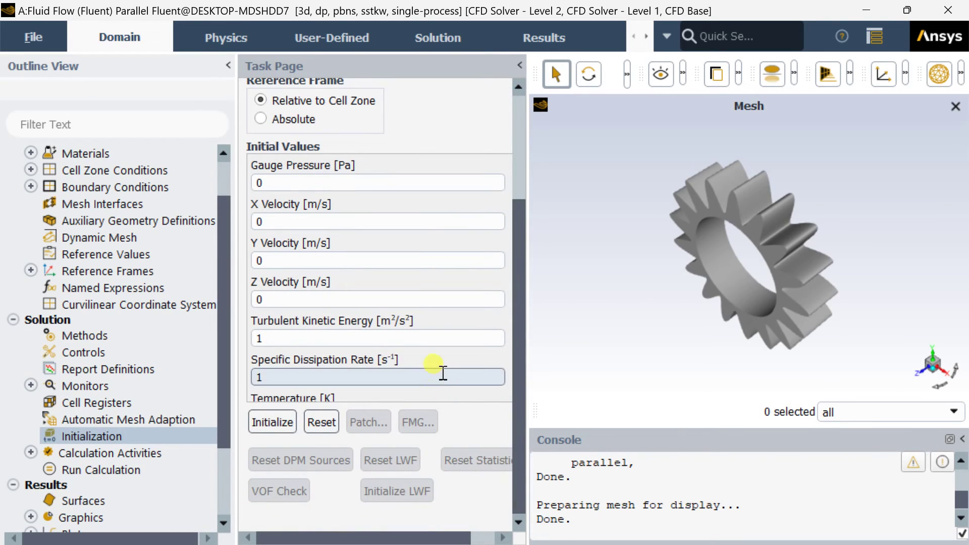
{"action": "scroll", "coordinate": [329, 382], "scroll_direction": "down", "scroll_amount": 1}
{"action": "left_click", "coordinate": [314, 391]}
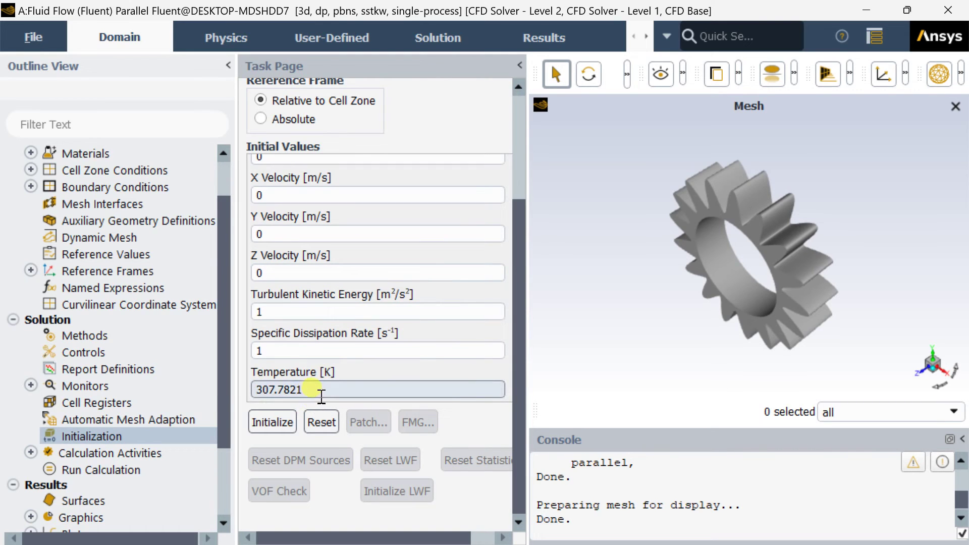
{"action": "left_click_drag", "start_coordinate": [318, 391], "coordinate": [231, 399]}
{"action": "type", "text": "300"}
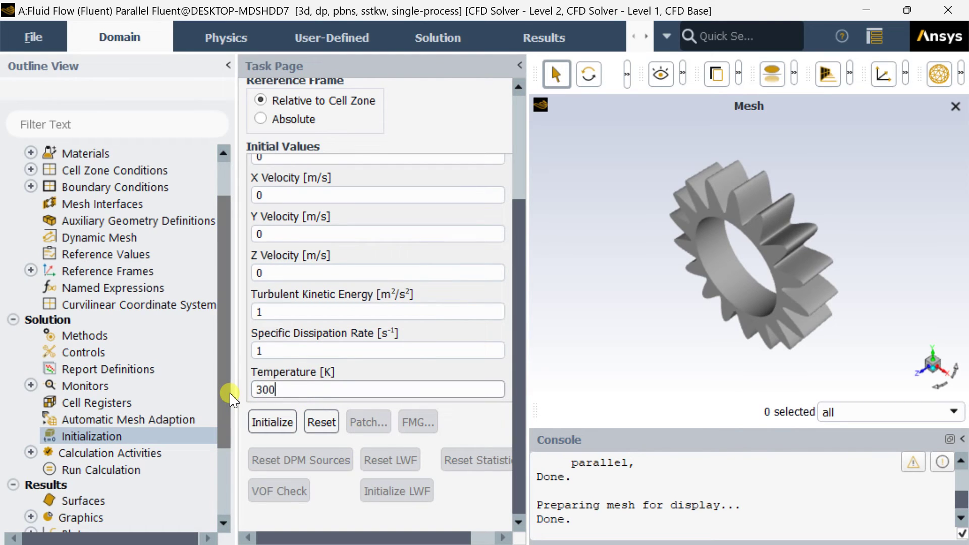
{"action": "left_click", "coordinate": [271, 423]}
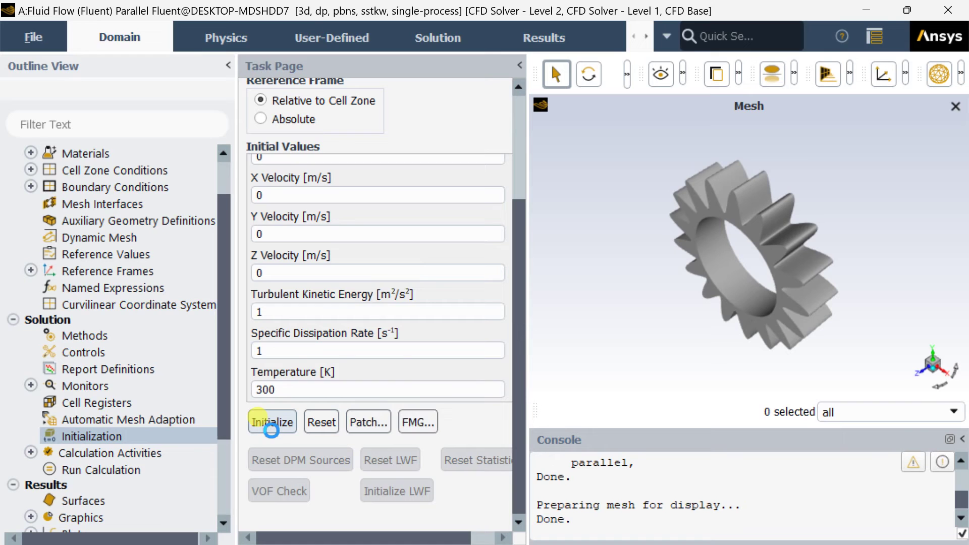
Step: Run the solver calculation with the existing iteration settings and acknowledge its completion
{"action": "left_click", "coordinate": [124, 473]}
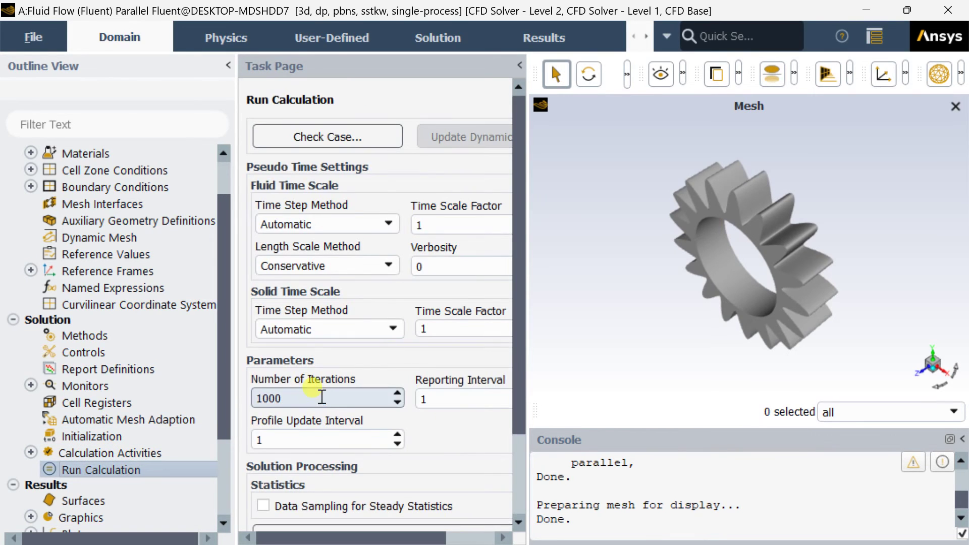
{"action": "scroll", "coordinate": [446, 443], "scroll_direction": "down", "scroll_amount": 2}
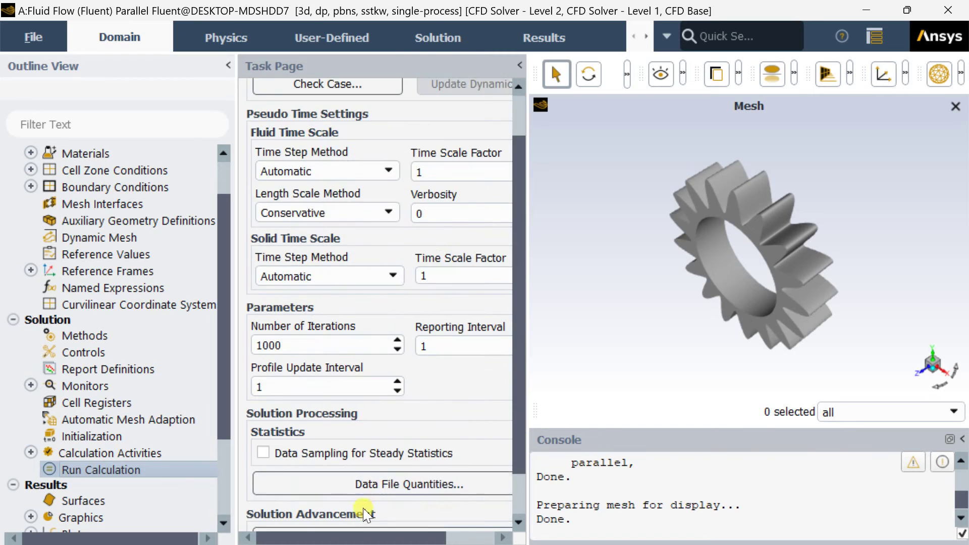
{"action": "scroll", "coordinate": [402, 505], "scroll_direction": "down", "scroll_amount": 2}
{"action": "left_click", "coordinate": [394, 487]}
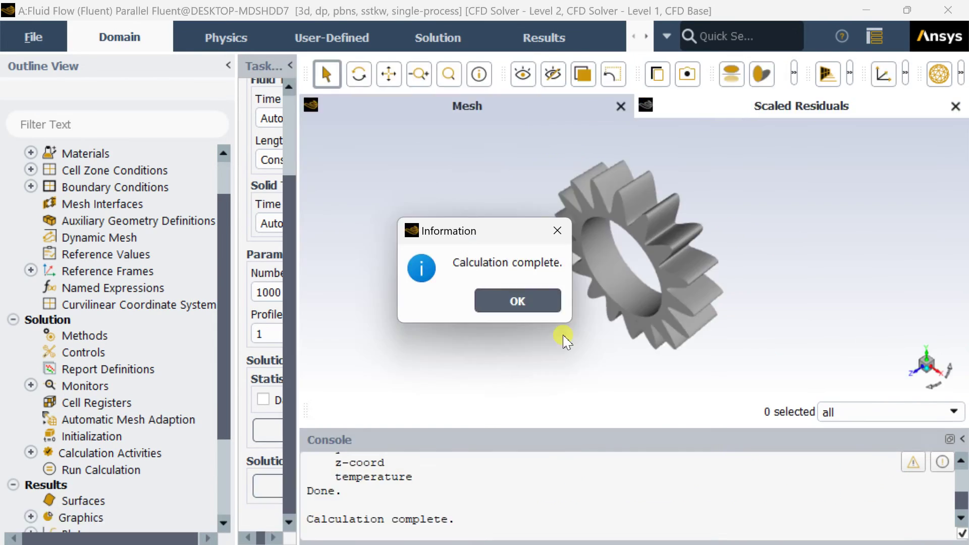
{"action": "left_click", "coordinate": [547, 301]}
Step: Quit Fluent and open the Results of the Fluid Flow system from Workbench in CFD-Post
{"action": "left_click", "coordinate": [962, 8]}
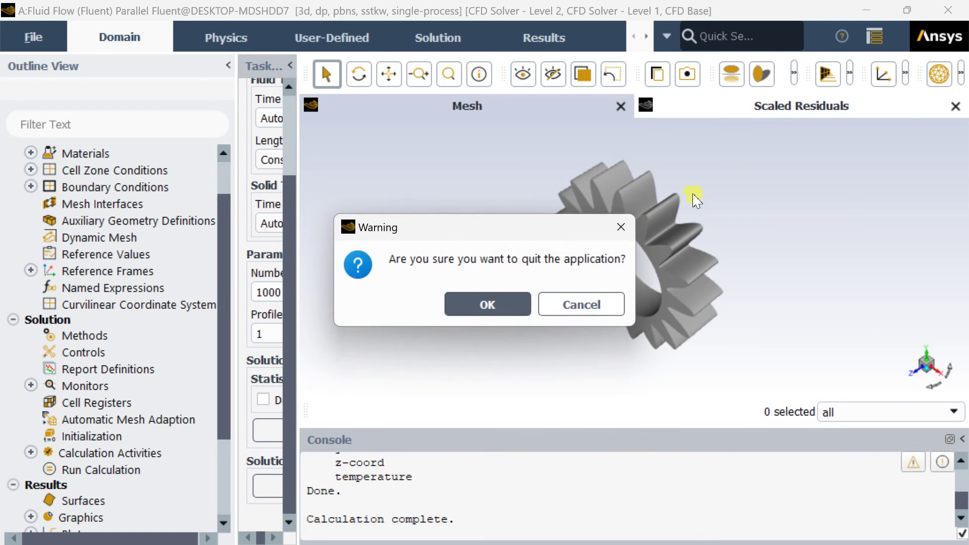
{"action": "left_click", "coordinate": [485, 299]}
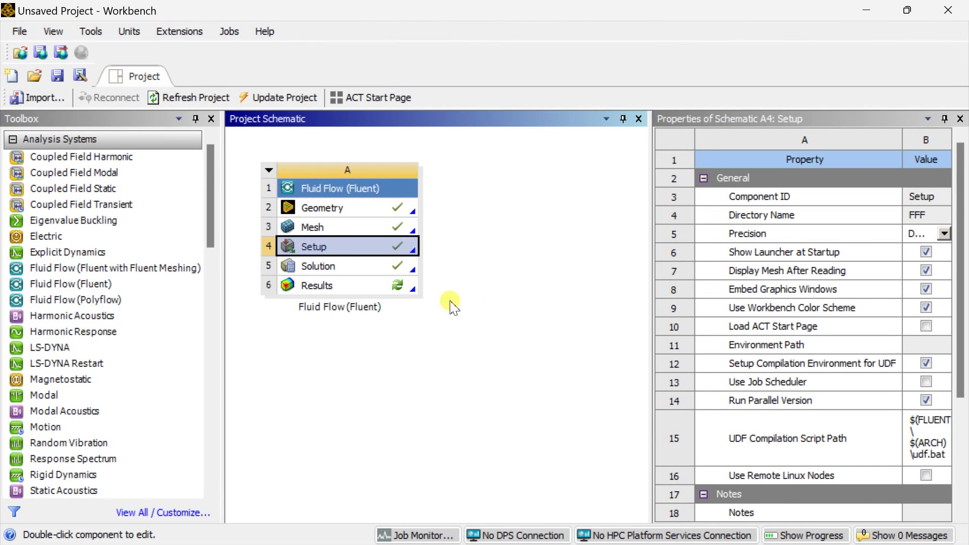
{"action": "left_click", "coordinate": [380, 289]}
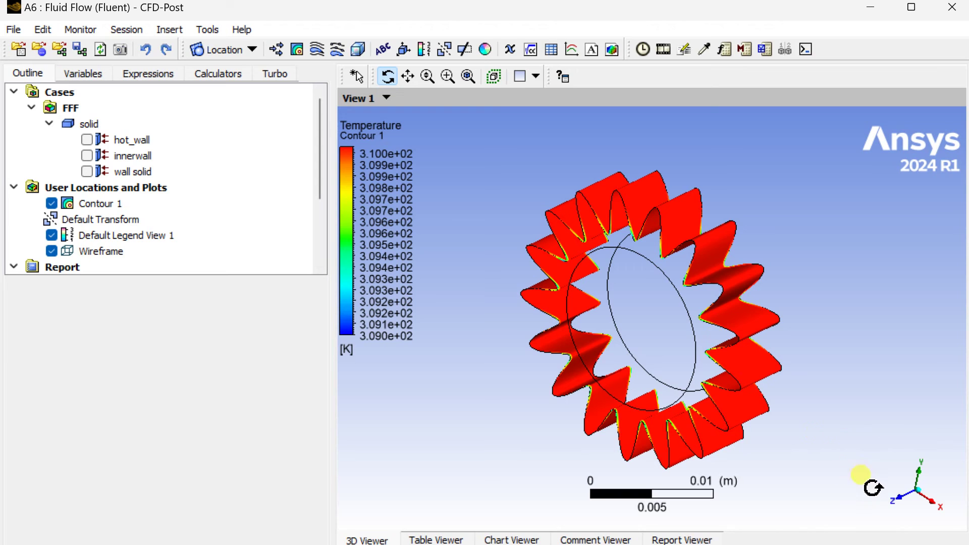
Step: Examine the hot_wall temperature contour face-on and at an angle, and look through the report items
{"action": "left_click", "coordinate": [902, 506]}
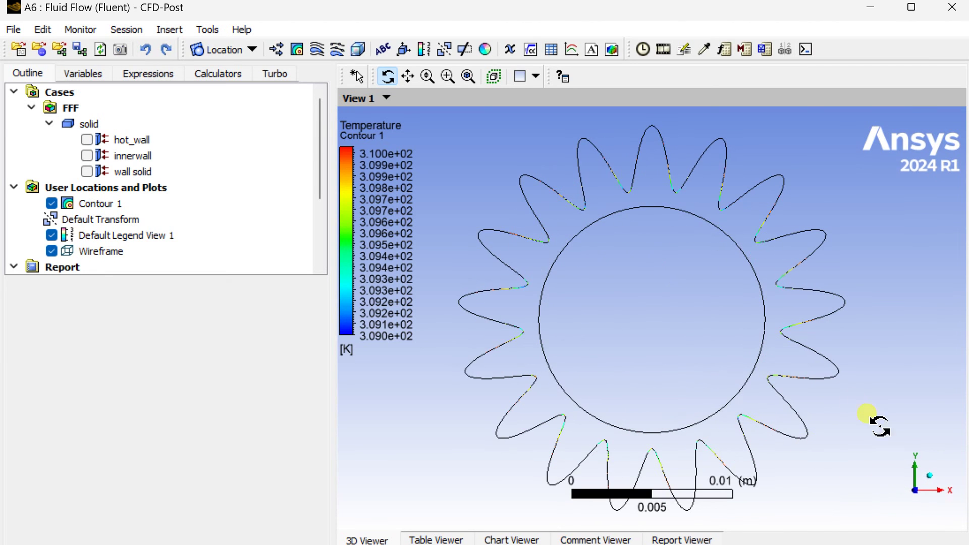
{"action": "left_click", "coordinate": [948, 497]}
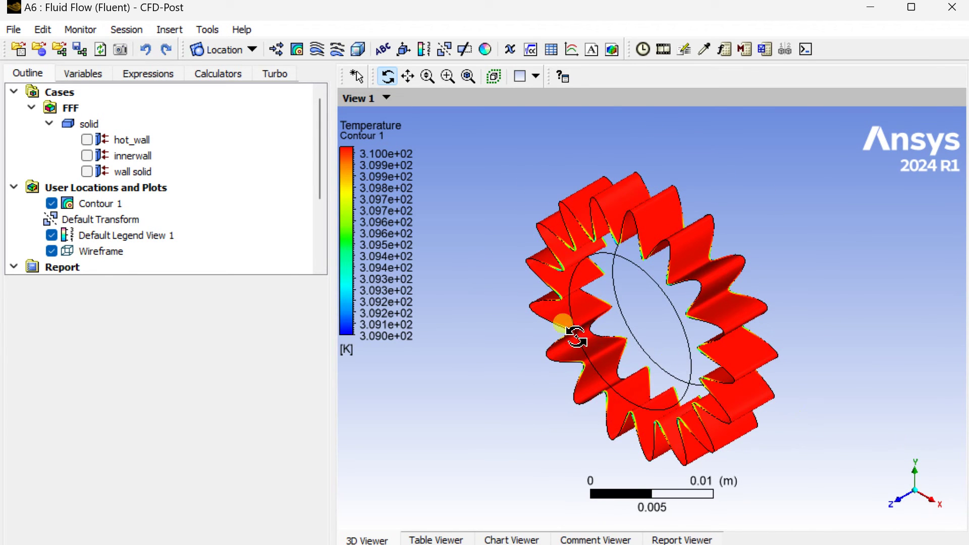
{"action": "double_click", "coordinate": [71, 266]}
{"action": "scroll", "coordinate": [66, 250], "scroll_direction": "down", "scroll_amount": 1}
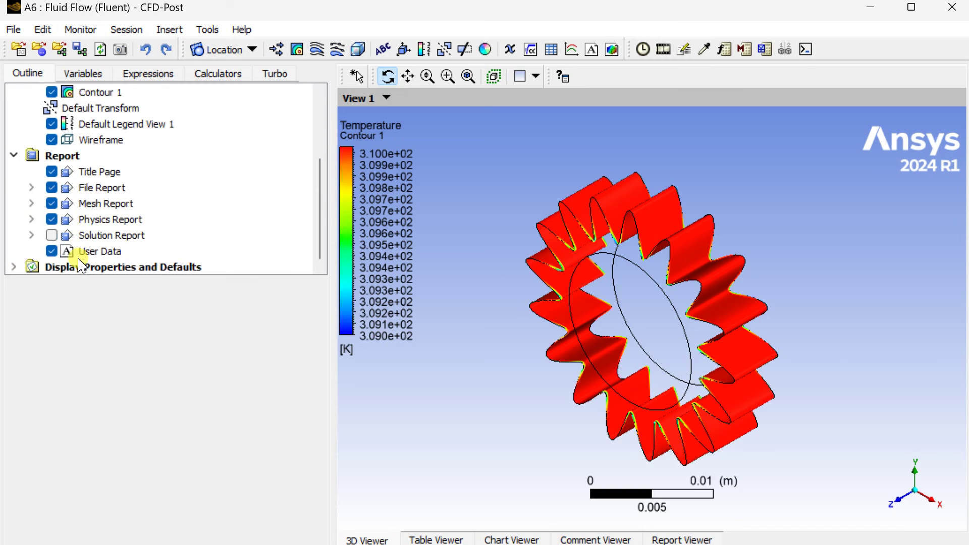
{"action": "scroll", "coordinate": [81, 258], "scroll_direction": "up", "scroll_amount": 2}
{"action": "double_click", "coordinate": [81, 265]}
Step: Extend Contour 1 to cover hot_wall, innerwall and wall solid, and apply the updated temperature plot
{"action": "left_click", "coordinate": [96, 203]}
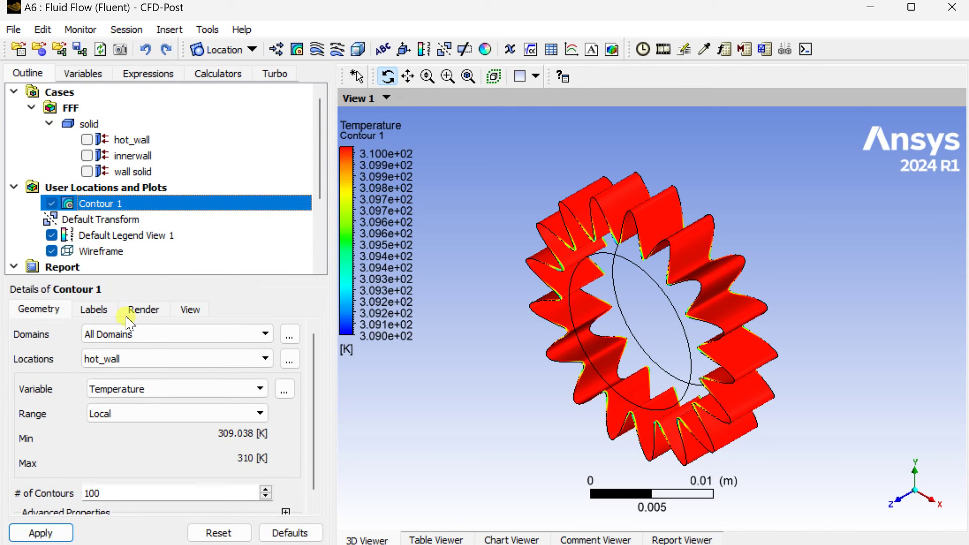
{"action": "left_click", "coordinate": [291, 359]}
{"action": "left_click", "coordinate": [474, 96], "text": "ctrl"}
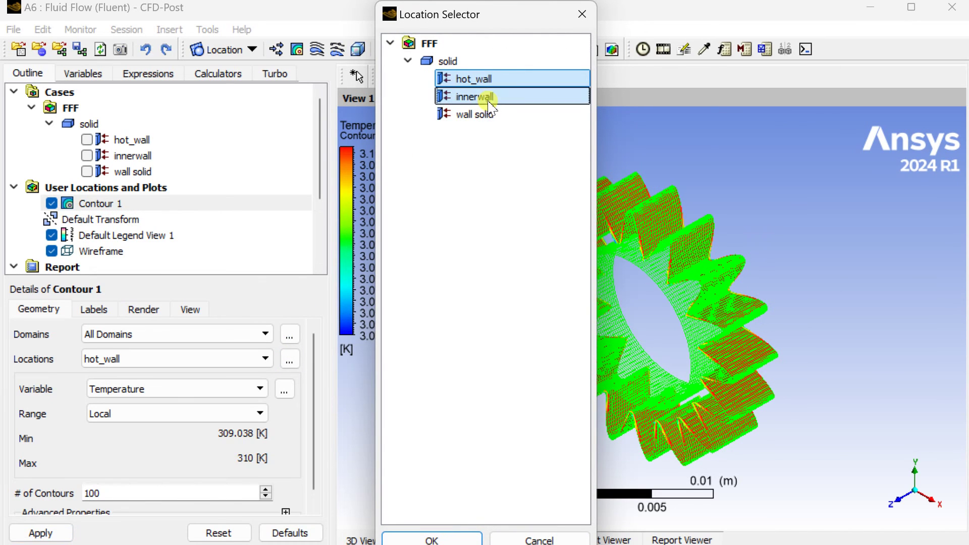
{"action": "left_click", "coordinate": [475, 114], "text": "ctrl"}
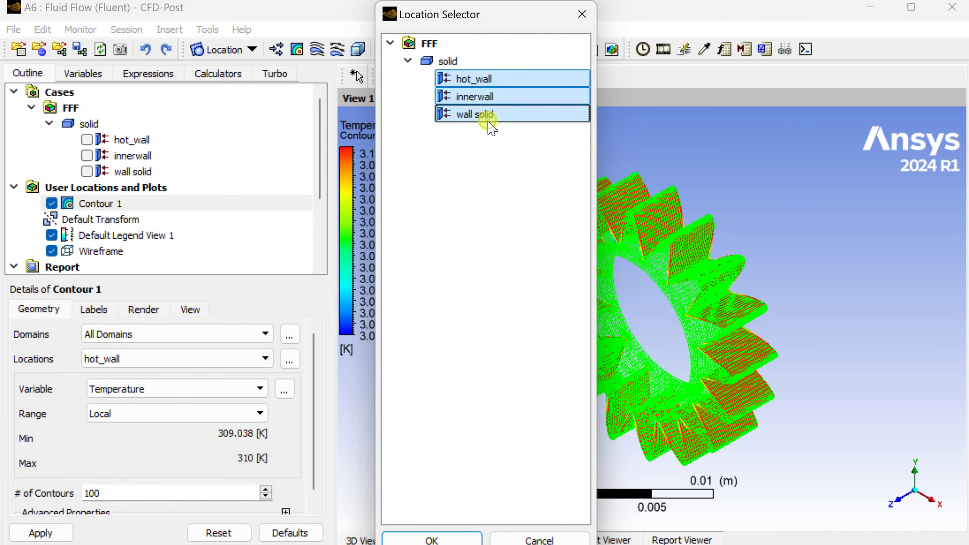
{"action": "left_click", "coordinate": [433, 539]}
{"action": "left_click", "coordinate": [24, 533]}
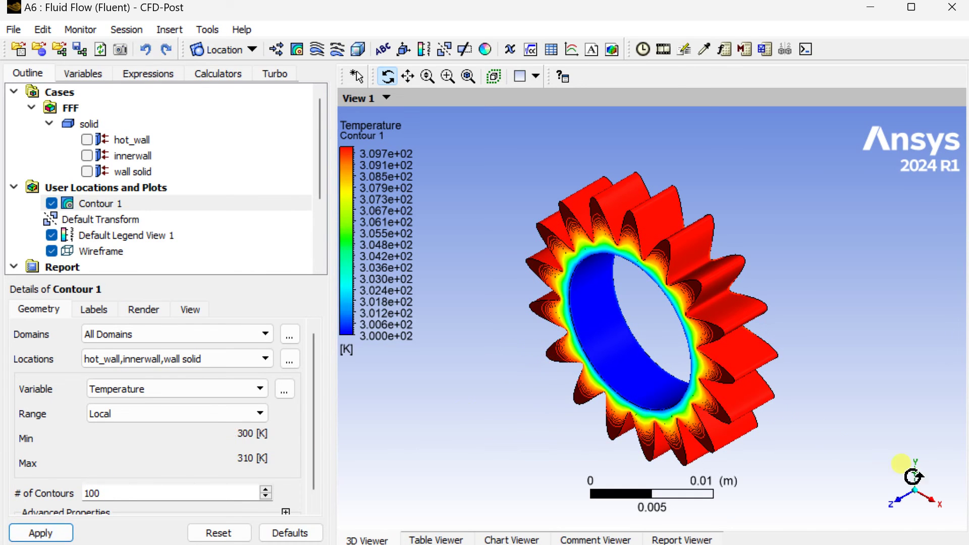
{"action": "left_click", "coordinate": [894, 500]}
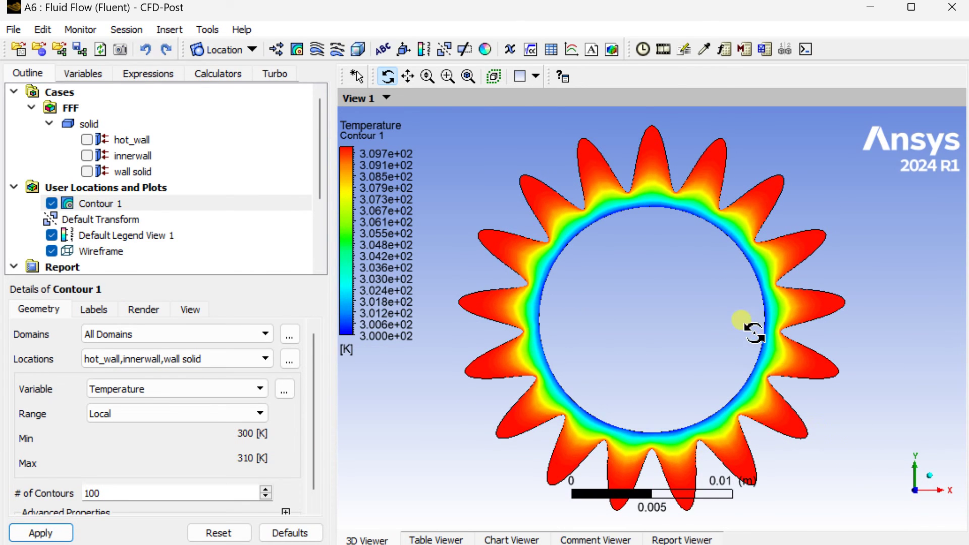
Step: Switch the number format of Default Legend View 1 from scientific to Fixed with precision 3 and apply it
{"action": "scroll", "coordinate": [689, 318], "scroll_direction": "down", "scroll_amount": 2}
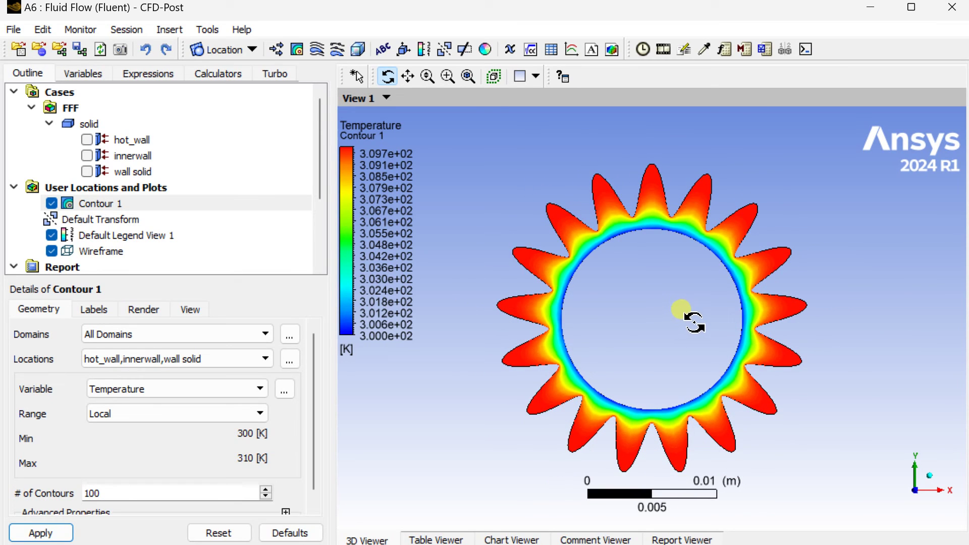
{"action": "middle_click_drag", "start_coordinate": [681, 347], "coordinate": [681, 326]}
{"action": "left_click", "coordinate": [85, 237]}
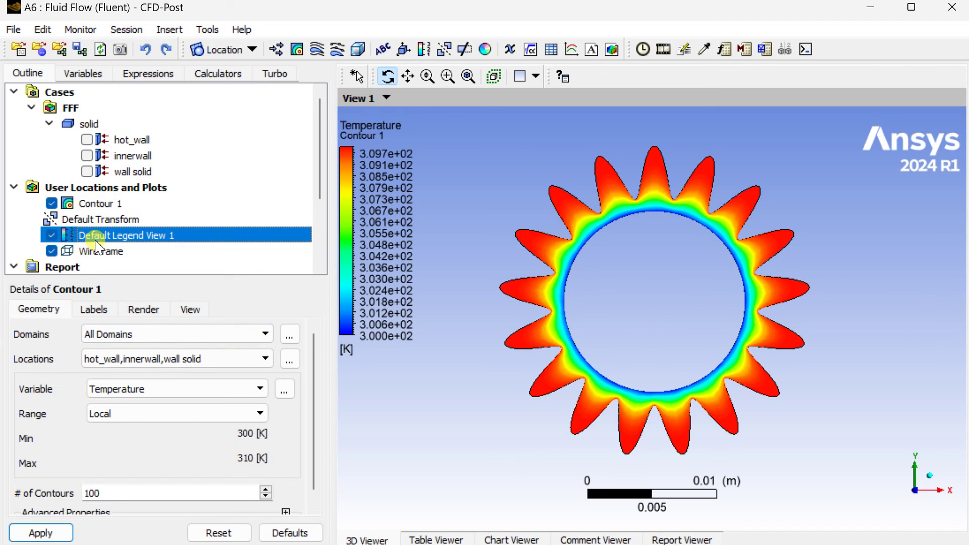
{"action": "left_click", "coordinate": [97, 310]}
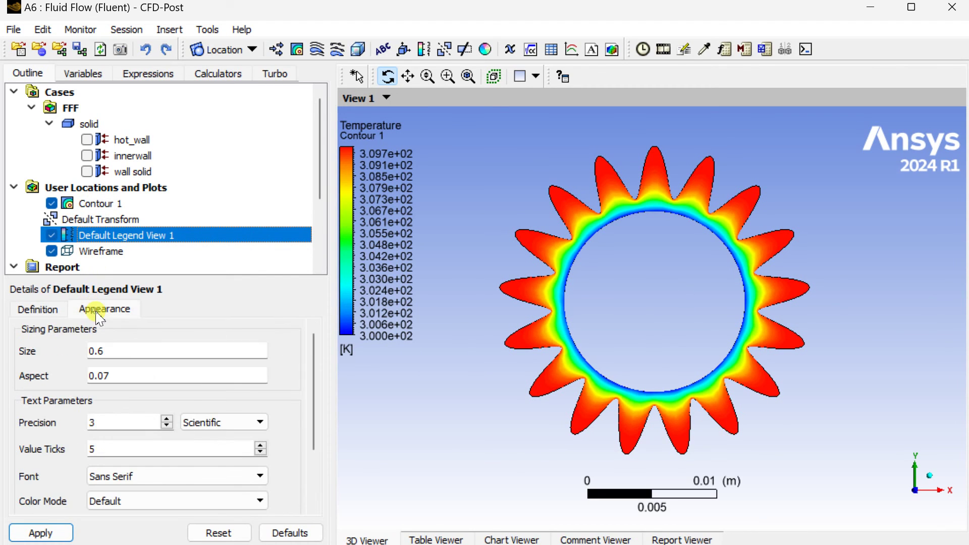
{"action": "left_click", "coordinate": [222, 427]}
{"action": "left_click", "coordinate": [202, 435]}
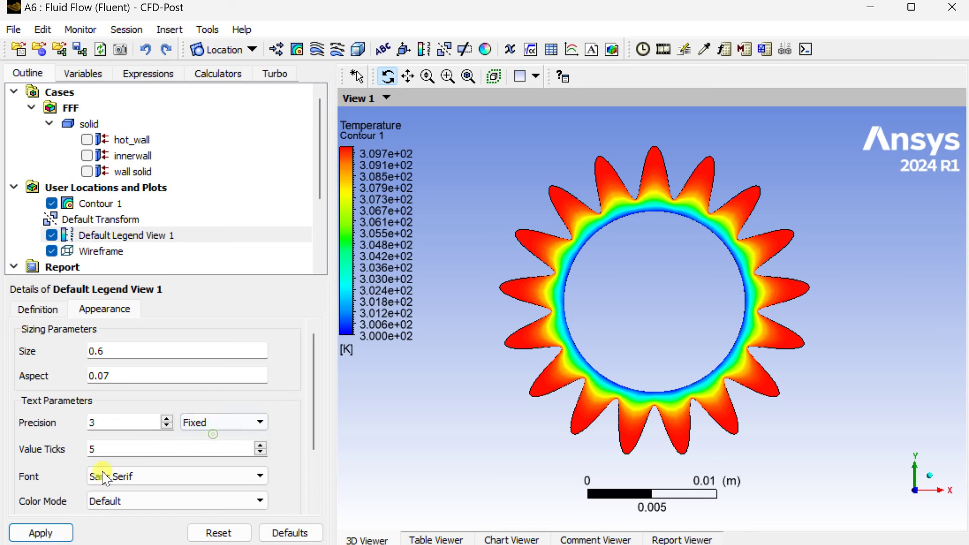
{"action": "left_click", "coordinate": [51, 533]}
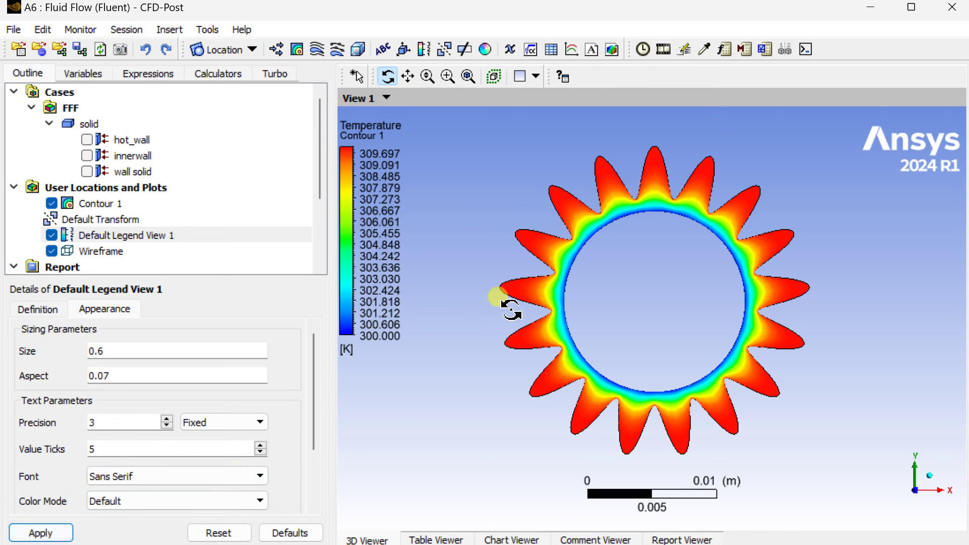
Step: Bring up the Save Picture options for an angled view of the gear's temperature contour
{"action": "left_click_drag", "start_coordinate": [649, 319], "coordinate": [614, 360]}
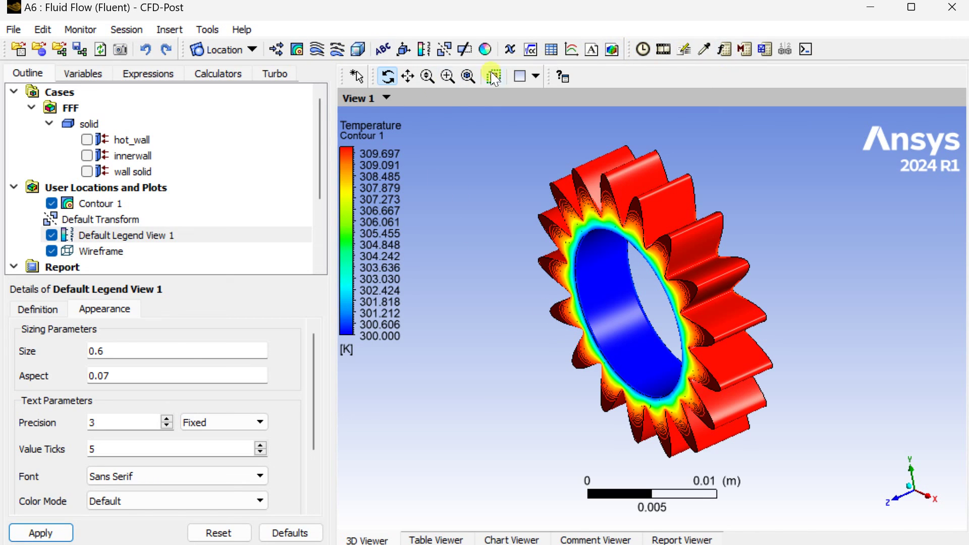
{"action": "left_click", "coordinate": [120, 49]}
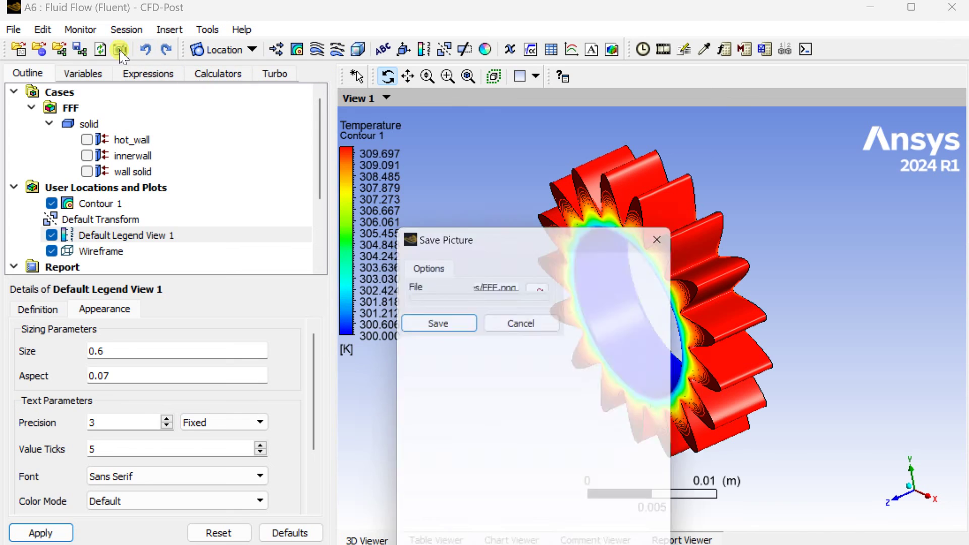
{"action": "left_click_drag", "start_coordinate": [429, 231], "coordinate": [228, 103]}
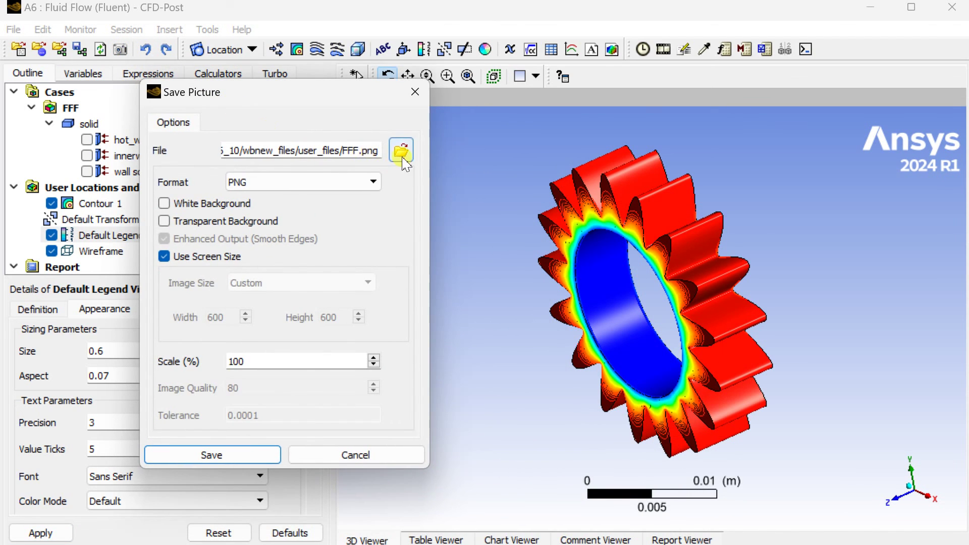